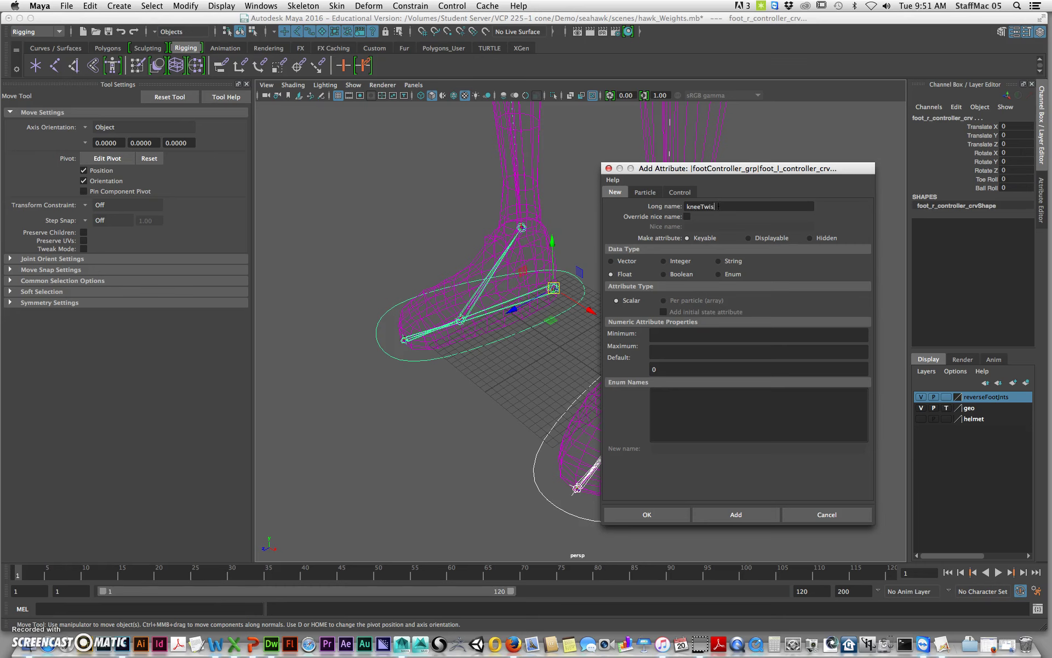
# Step: Add the keyable float attribute kneeTwist to both foot controller curves
pyautogui.click(672, 514)
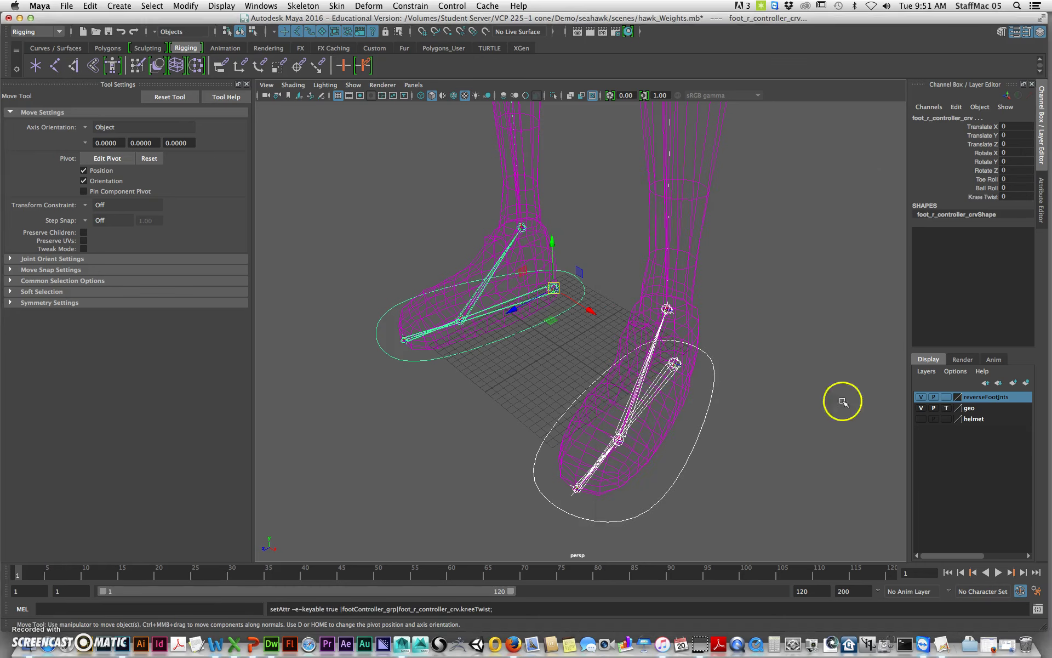
# Step: Open the Node Editor for the left foot controller curve and place its window clear of the left foot
pyautogui.keyDown('alt'); pyautogui.moveTo(741, 444); pyautogui.dragTo(683, 415); pyautogui.keyUp('alt')
pyautogui.keyDown('alt'); pyautogui.moveTo(709, 429); pyautogui.dragTo(732, 428, button='middle'); pyautogui.keyUp('alt')
pyautogui.click(276, 6)
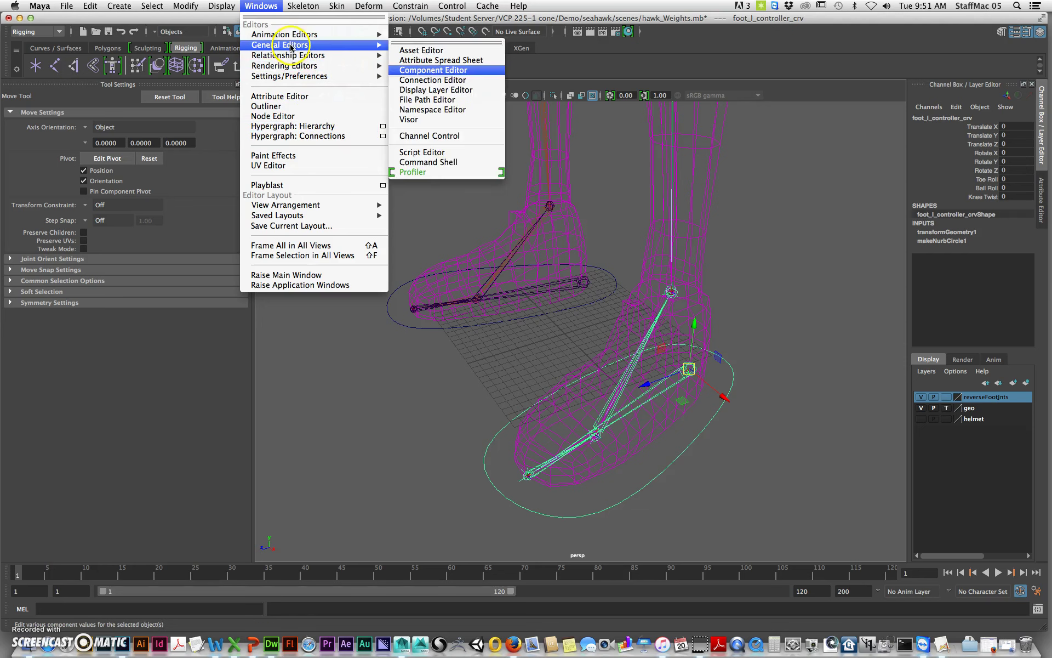
pyautogui.click(306, 118)
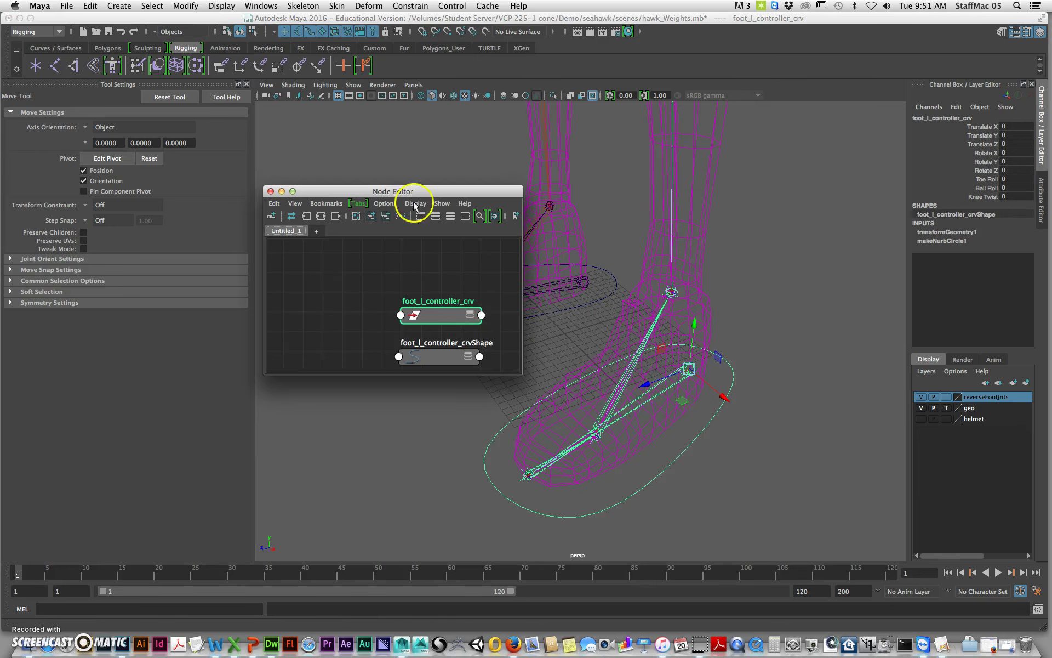
pyautogui.moveTo(442, 193); pyautogui.dragTo(362, 176)
pyautogui.click(775, 472)
pyautogui.scroll(2, 734, 469)
pyautogui.keyDown('alt'); pyautogui.moveTo(724, 469); pyautogui.dragTo(679, 467); pyautogui.keyUp('alt')
pyautogui.keyDown('alt'); pyautogui.moveTo(549, 465); pyautogui.dragTo(685, 438, button='right'); pyautogui.keyUp('alt')
pyautogui.keyDown('alt'); pyautogui.moveTo(559, 482); pyautogui.dragTo(581, 438, button='middle'); pyautogui.keyUp('alt')
pyautogui.click(580, 423)
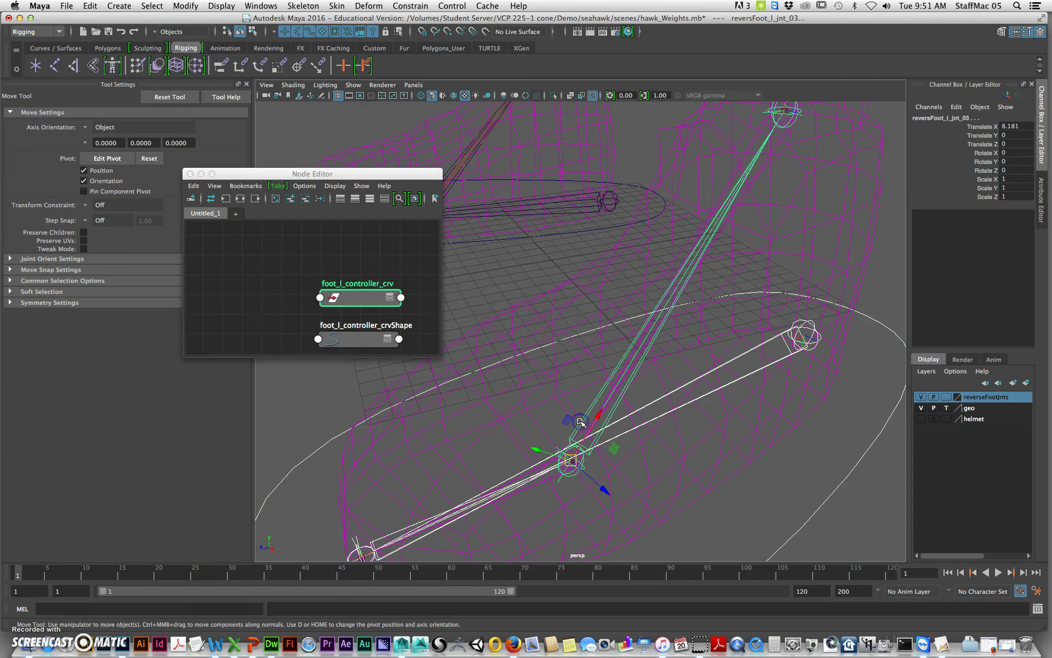
pyautogui.keyDown('alt'); pyautogui.moveTo(653, 490); pyautogui.dragTo(681, 450, button='middle'); pyautogui.keyUp('alt')
# Step: Select only the left foot controller curve
pyautogui.click(800, 498)
pyautogui.keyDown('alt'); pyautogui.moveTo(482, 458); pyautogui.dragTo(585, 427, button='middle'); pyautogui.keyUp('alt')
pyautogui.scroll(3, 585, 427)
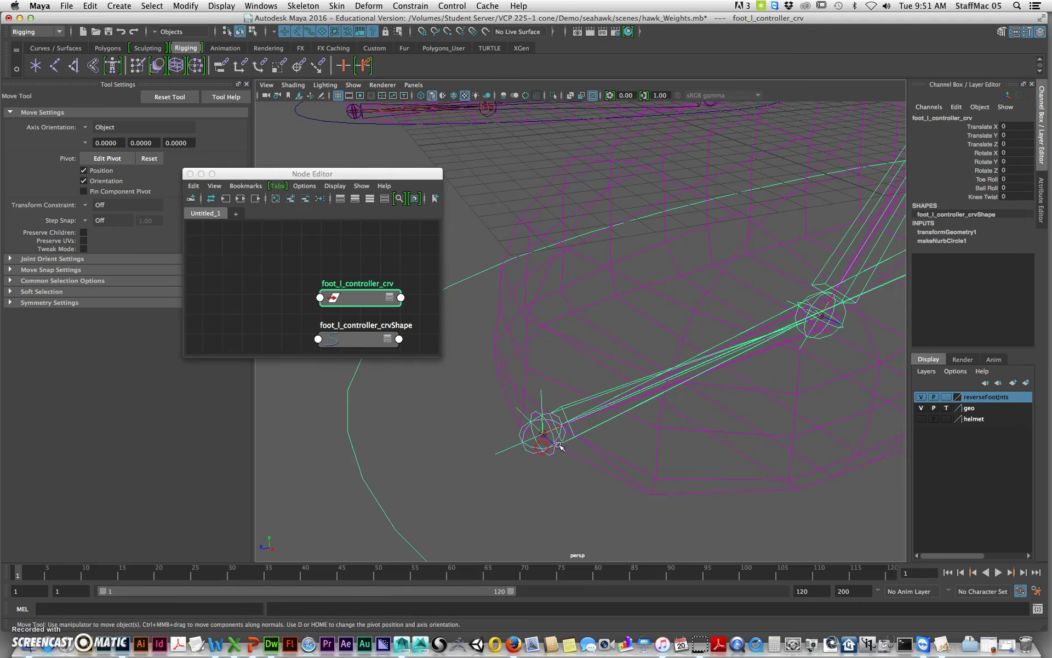
pyautogui.keyDown('alt'); pyautogui.moveTo(478, 449); pyautogui.dragTo(564, 411, button='right'); pyautogui.keyUp('alt')
pyautogui.keyDown('alt'); pyautogui.moveTo(564, 411); pyautogui.dragTo(532, 359, button='middle'); pyautogui.keyUp('alt')
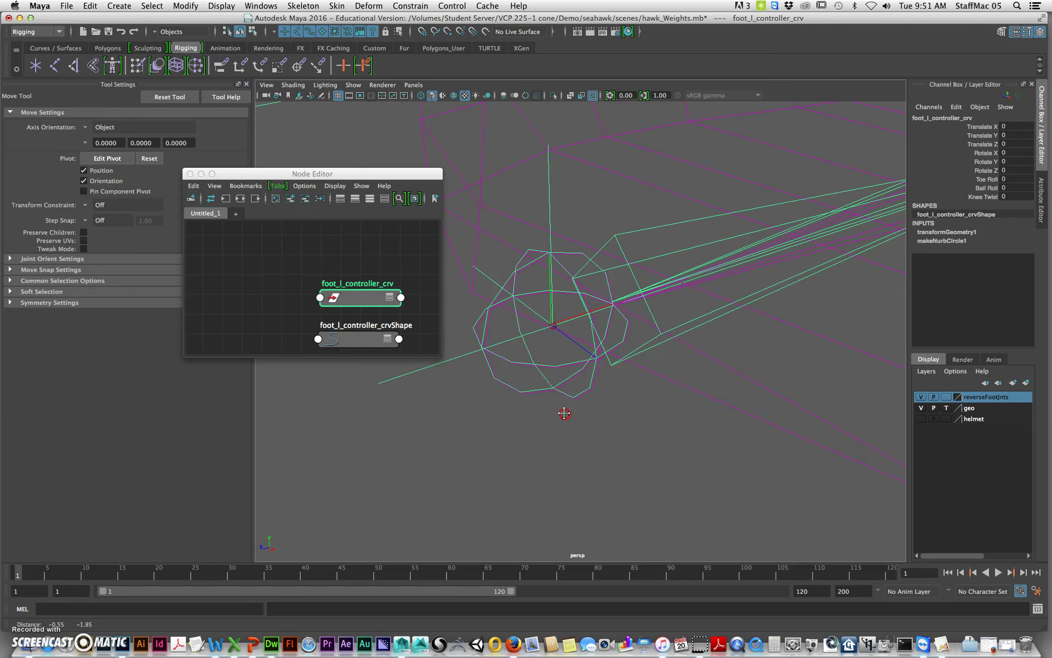
pyautogui.click(551, 366)
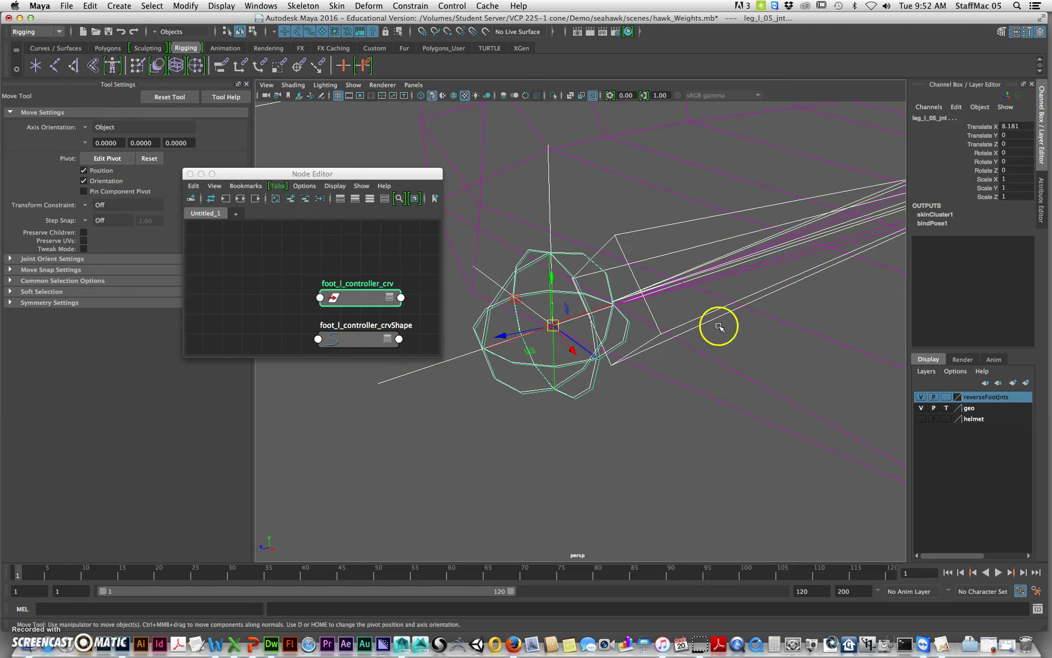
pyautogui.hotkey('ctrl', 'z')
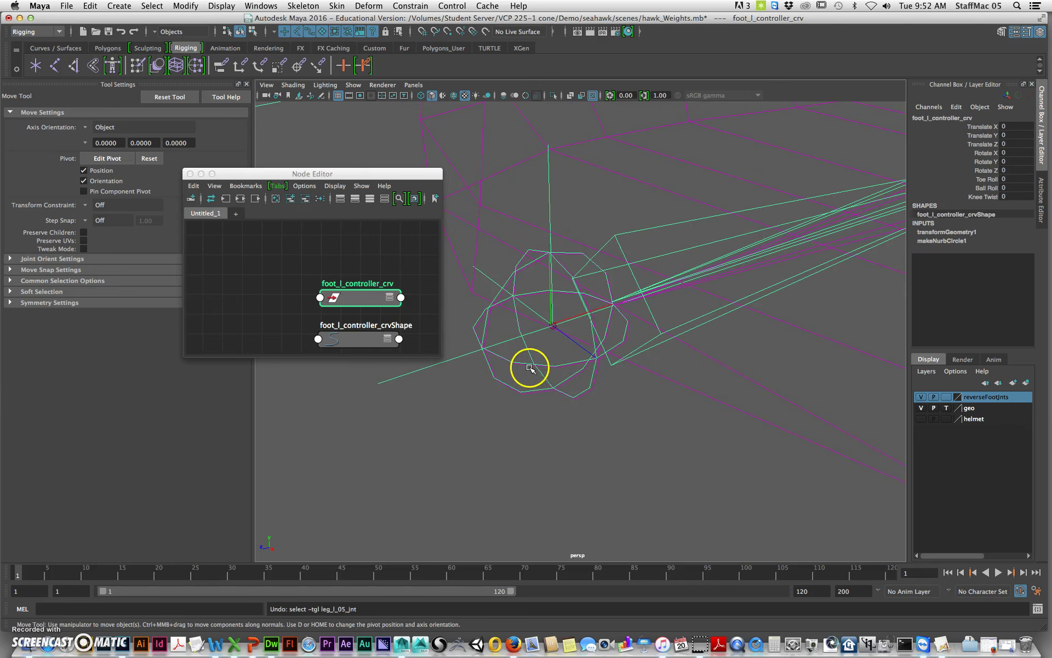
pyautogui.keyDown('shift'); pyautogui.click(528, 366); pyautogui.keyUp('shift')
pyautogui.hotkey('ctrl', 'z')
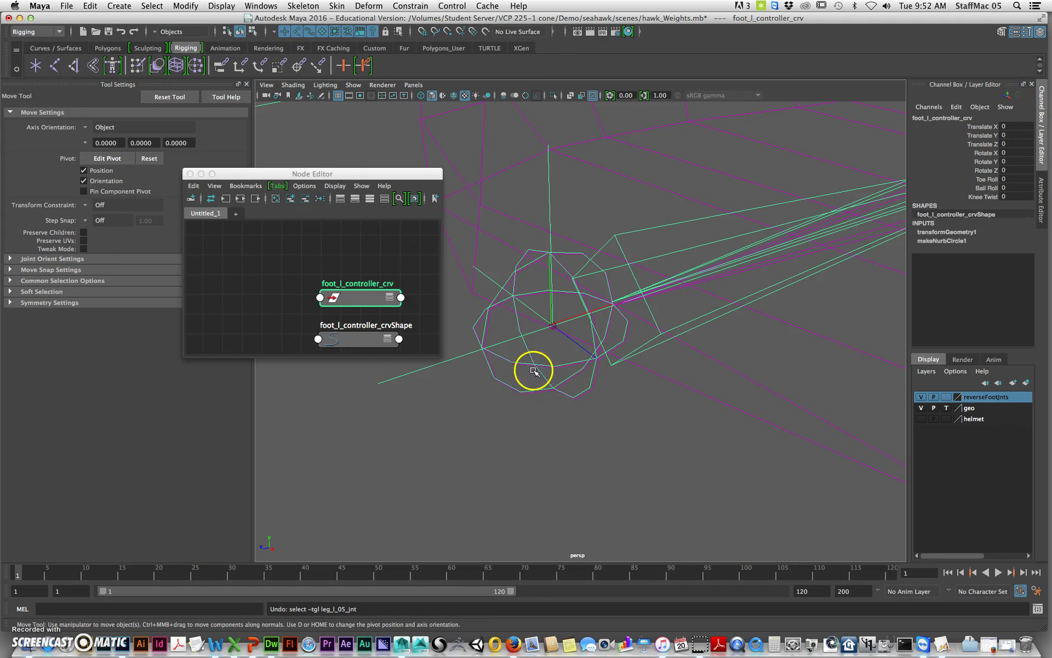
# Step: Select the toe joint reversFoot_l_jnt_02 together with the left foot controller and graph their input and output connections
pyautogui.click(527, 360)
pyautogui.keyDown('shift'); pyautogui.click(529, 361); pyautogui.keyUp('shift')
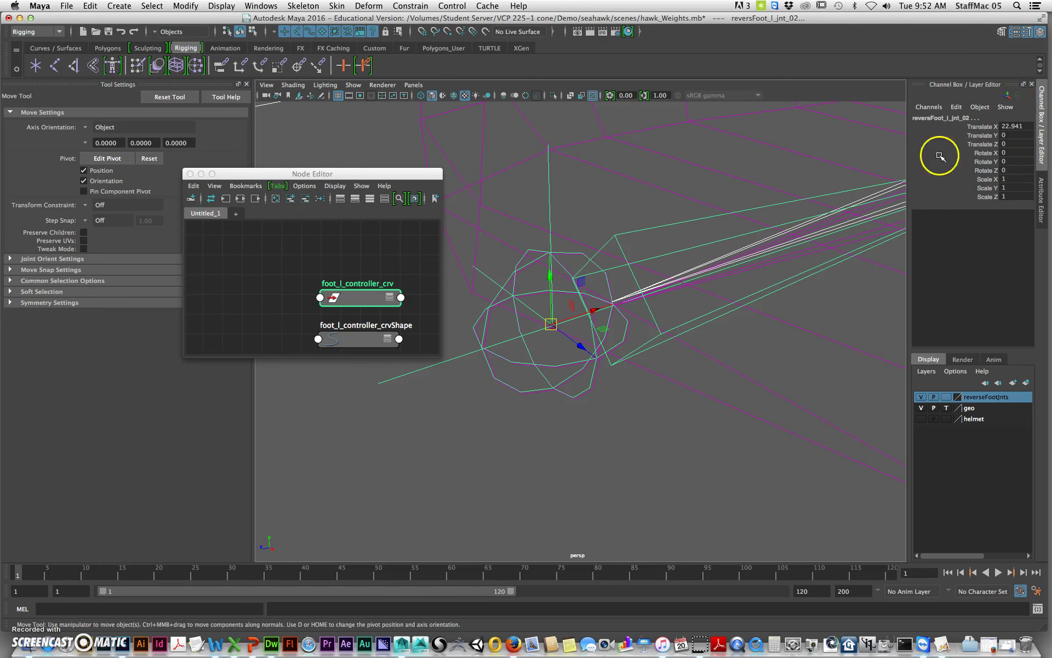
pyautogui.press('f')
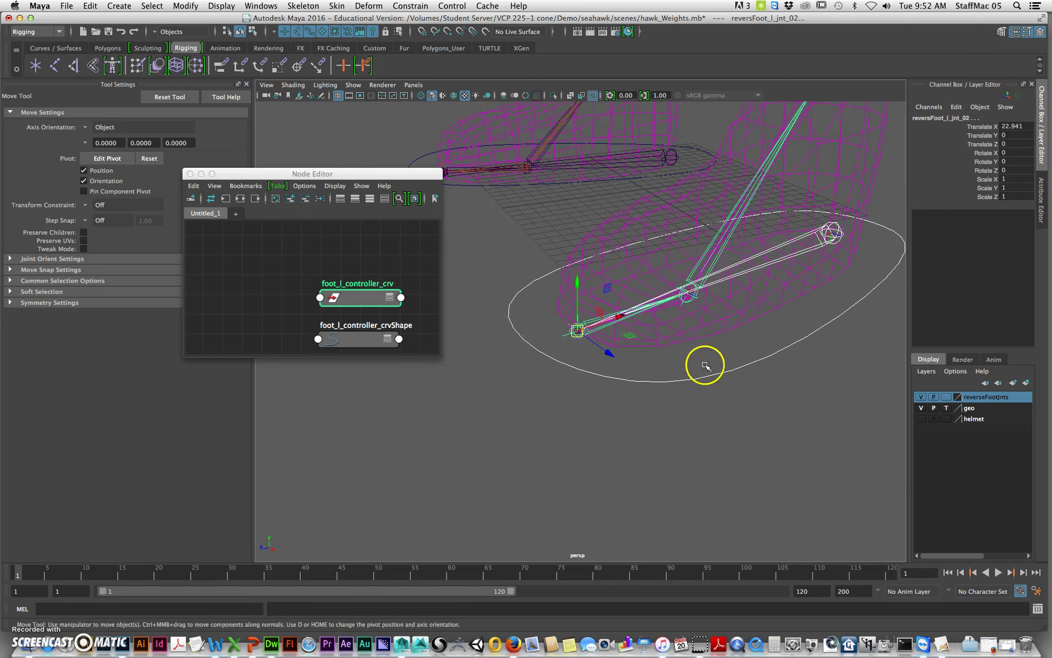
pyautogui.click(240, 199)
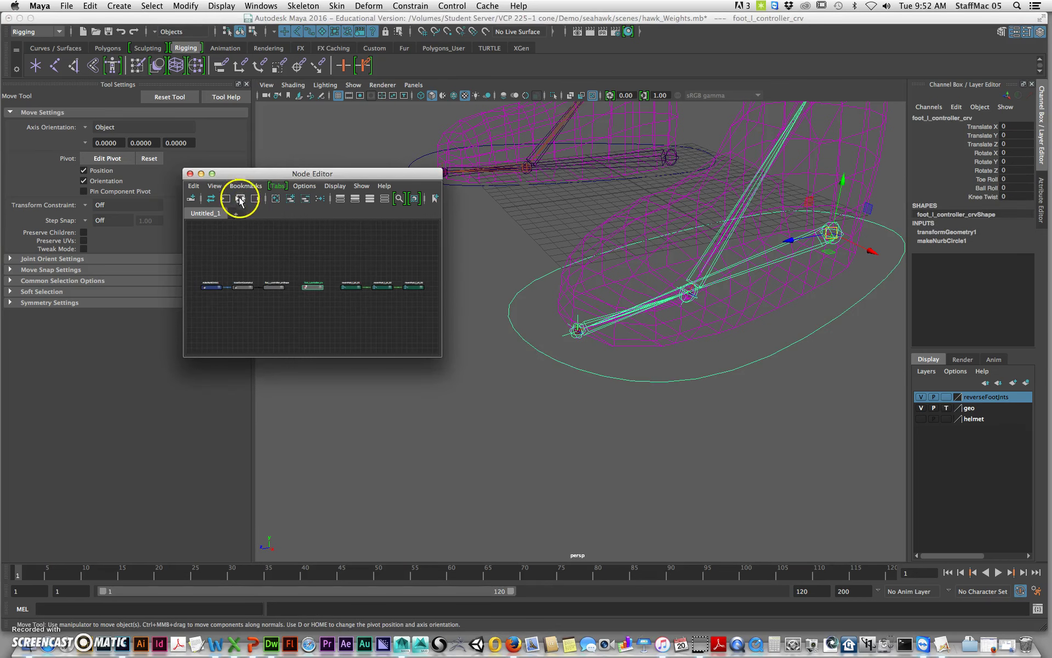
# Step: Enlarge and reposition the Node Editor, and place the foot_l_controller_crv node below the other nodes
pyautogui.moveTo(440, 357); pyautogui.dragTo(641, 557)
pyautogui.keyDown('alt'); pyautogui.moveTo(263, 294); pyautogui.dragTo(425, 329, button='right'); pyautogui.keyUp('alt')
pyautogui.keyDown('alt'); pyautogui.moveTo(425, 328); pyautogui.dragTo(317, 340, button='middle'); pyautogui.keyUp('alt')
pyautogui.moveTo(322, 331); pyautogui.dragTo(371, 479)
pyautogui.keyDown('alt'); pyautogui.moveTo(537, 450); pyautogui.dragTo(453, 438, button='right'); pyautogui.keyUp('alt')
pyautogui.keyDown('alt'); pyautogui.moveTo(453, 440); pyautogui.dragTo(455, 414, button='middle'); pyautogui.keyUp('alt')
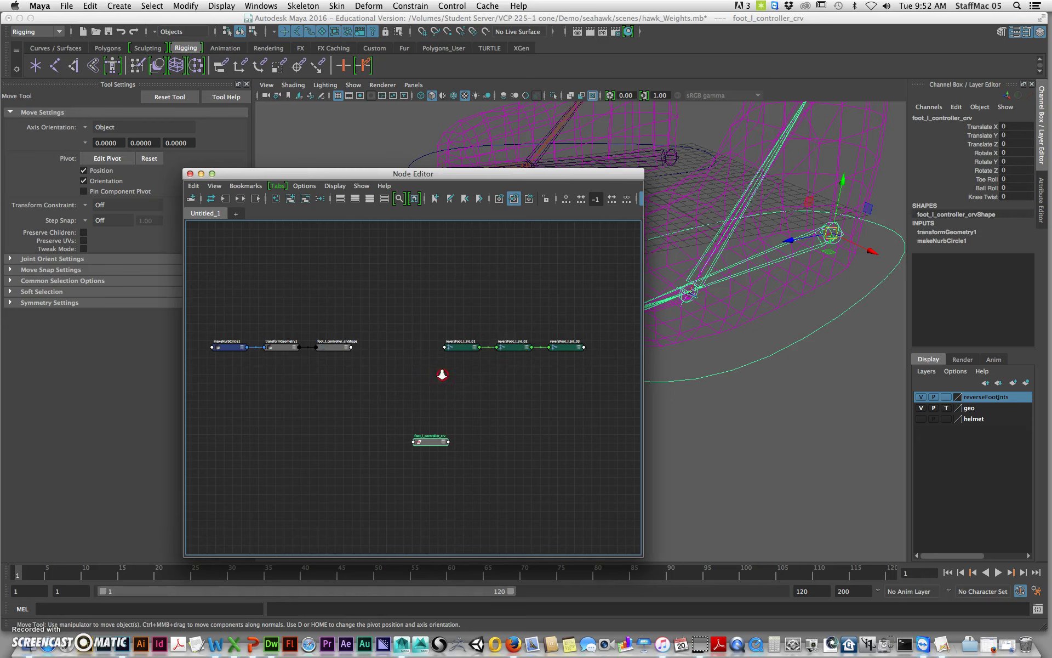
pyautogui.scroll(1, 442, 374)
pyautogui.moveTo(556, 174); pyautogui.dragTo(452, 156)
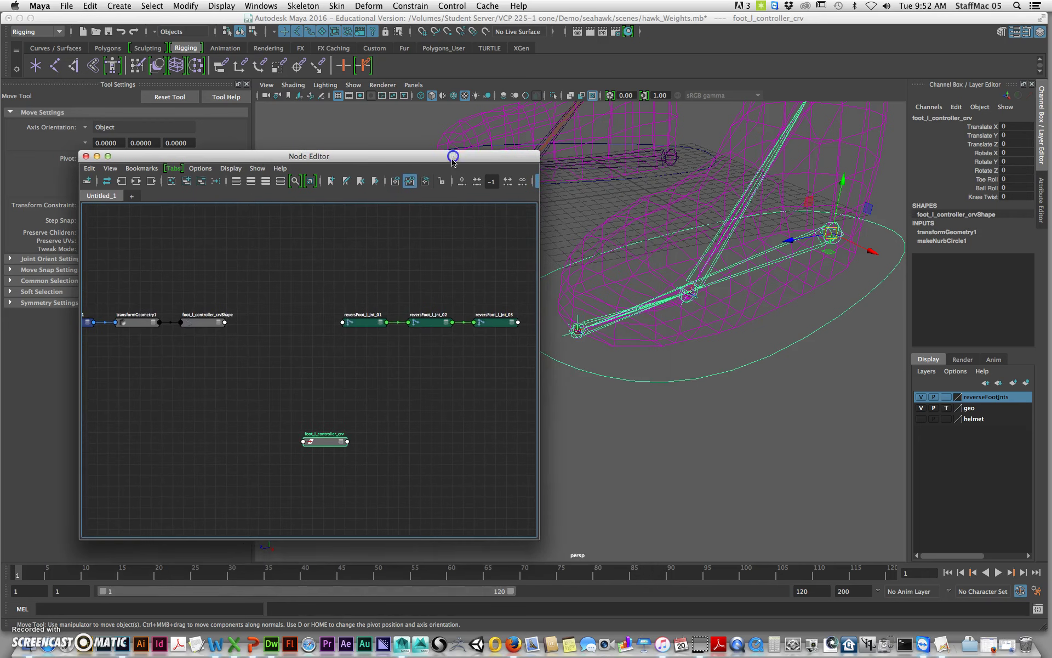
# Step: Place the reversFoot_l_jnt_02 node beside the foot_l_controller_crv node and check the joint's rotation axes with the Rotate tool
pyautogui.click(802, 251)
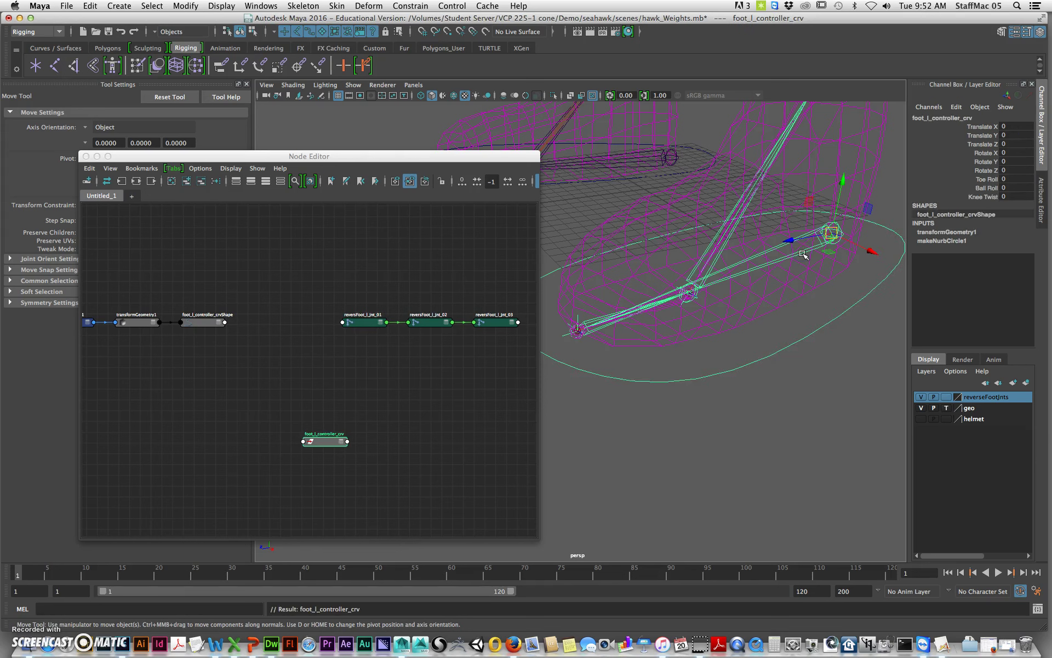
pyautogui.press('Down')
pyautogui.click(430, 321)
pyautogui.moveTo(435, 327); pyautogui.dragTo(416, 450)
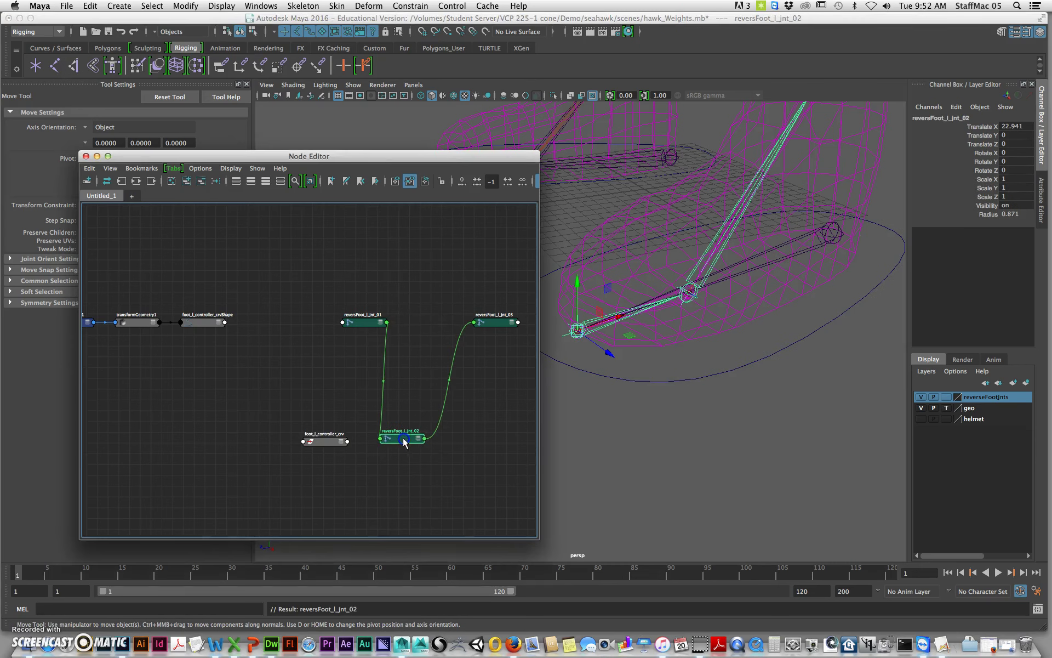
pyautogui.scroll(5, 323, 433)
pyautogui.keyDown('alt'); pyautogui.moveTo(326, 419); pyautogui.dragTo(305, 423, button='middle'); pyautogui.keyUp('alt')
pyautogui.moveTo(409, 420); pyautogui.dragTo(403, 422)
pyautogui.press('e')
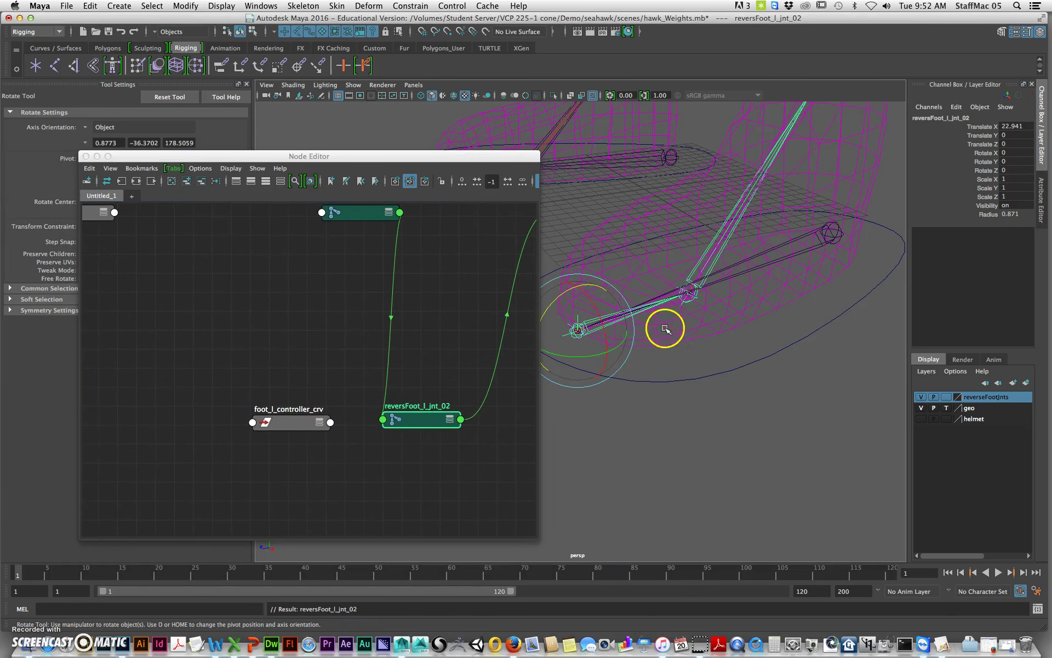
pyautogui.click(598, 313)
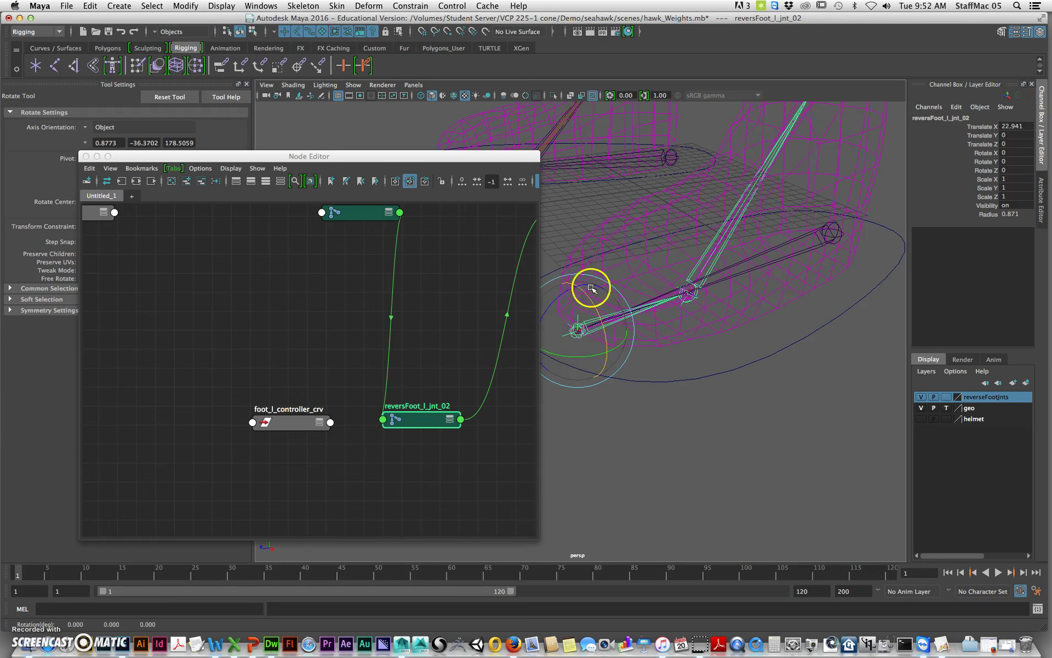
# Step: Expand the foot_l_controller_crv and reversFoot_l_jnt_02 nodes to show all their attributes, and arrange them side by side
pyautogui.moveTo(287, 419); pyautogui.dragTo(235, 321)
pyautogui.click(306, 416)
pyautogui.click(305, 417)
pyautogui.click(224, 382)
pyautogui.moveTo(445, 419); pyautogui.dragTo(412, 341)
pyautogui.click(417, 341)
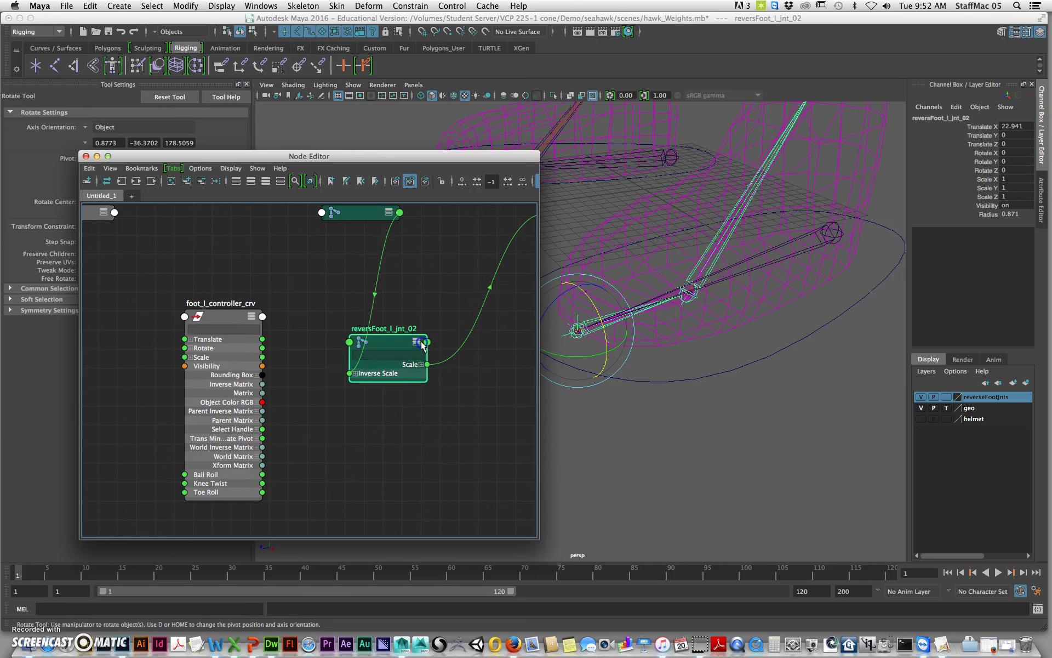
pyautogui.click(417, 343)
pyautogui.moveTo(385, 341); pyautogui.dragTo(365, 314)
pyautogui.moveTo(223, 321); pyautogui.dragTo(198, 308)
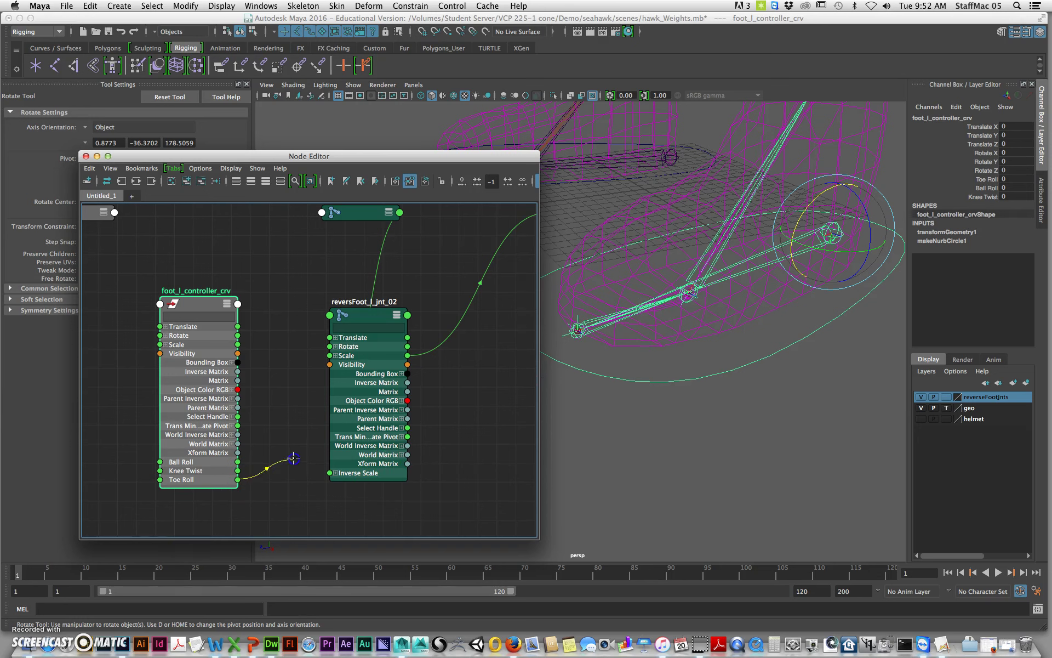
# Step: Connect Toe Roll of foot_l_controller_crv to Rotate Z of reversFoot_l_jnt_02
pyautogui.moveTo(310, 415)
pyautogui.mouseDown()
pyautogui.moveTo(319, 348)
pyautogui.moveTo(299, 404)
pyautogui.mouseUp()
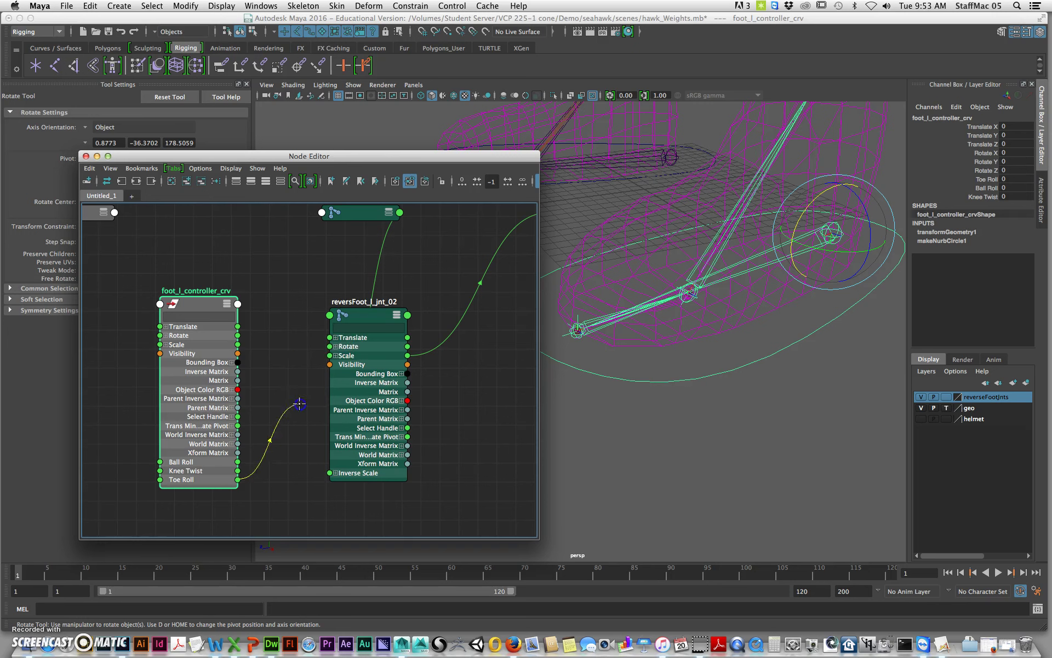
pyautogui.click(336, 347)
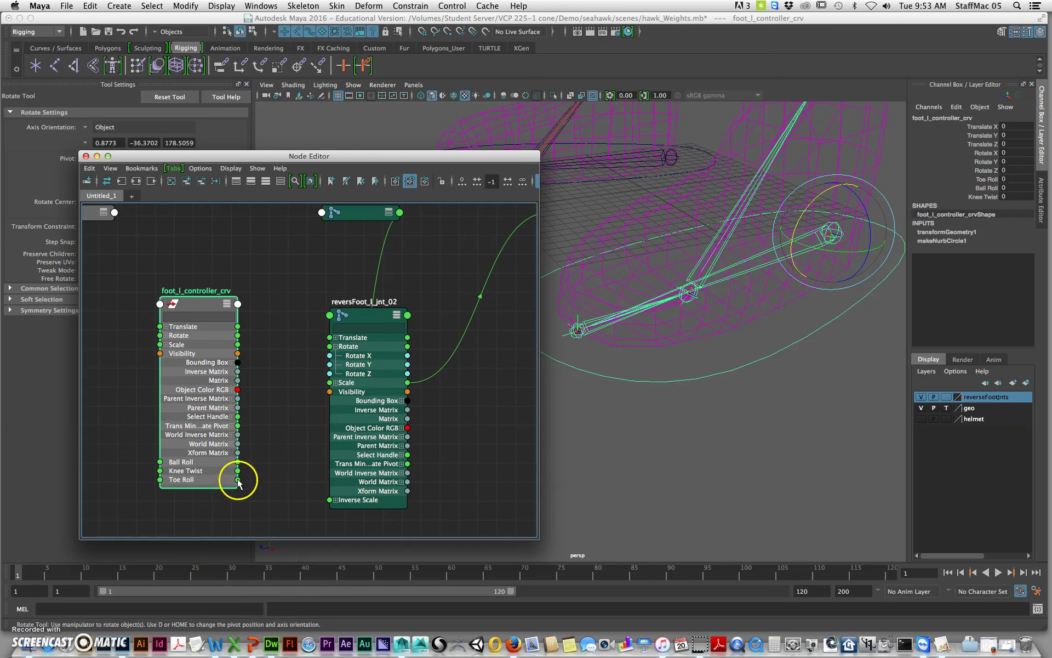
pyautogui.moveTo(300, 402); pyautogui.dragTo(329, 373)
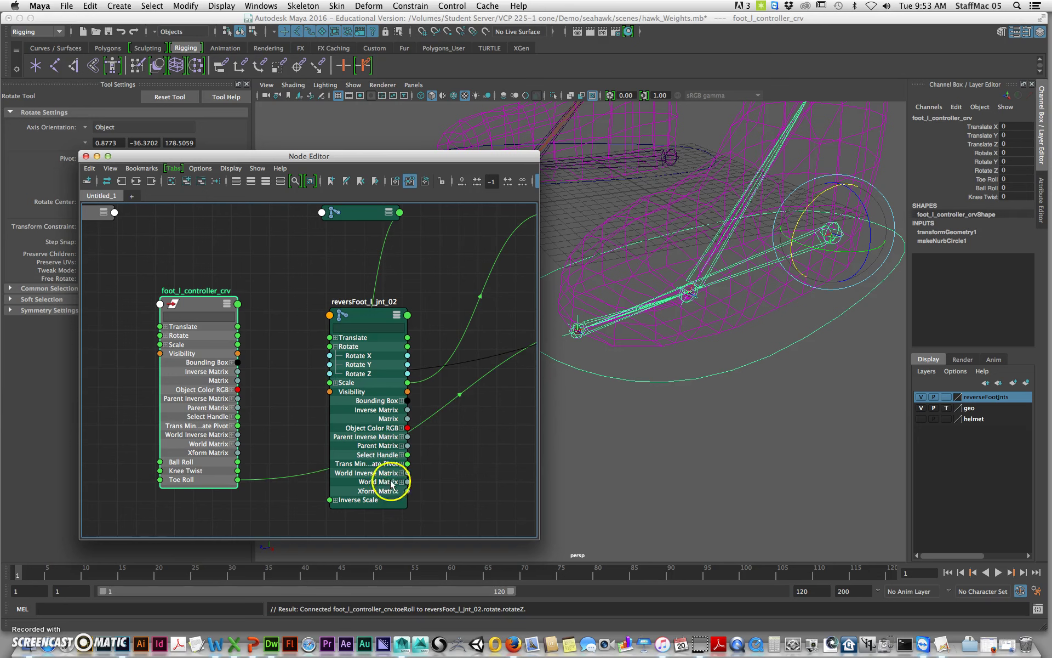
pyautogui.press('z')
pyautogui.moveTo(240, 479); pyautogui.dragTo(329, 373)
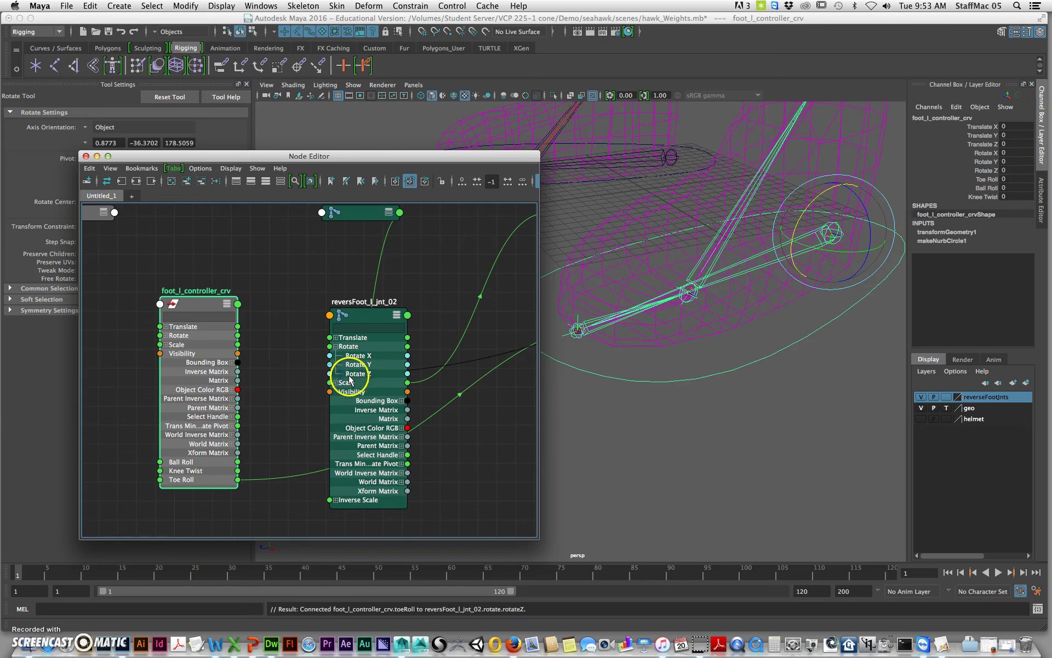
# Step: Arrange the graph so the unit conversion node sits between the foot_l_controller_crv and reversFoot_l_jnt_02 nodes
pyautogui.press('a')
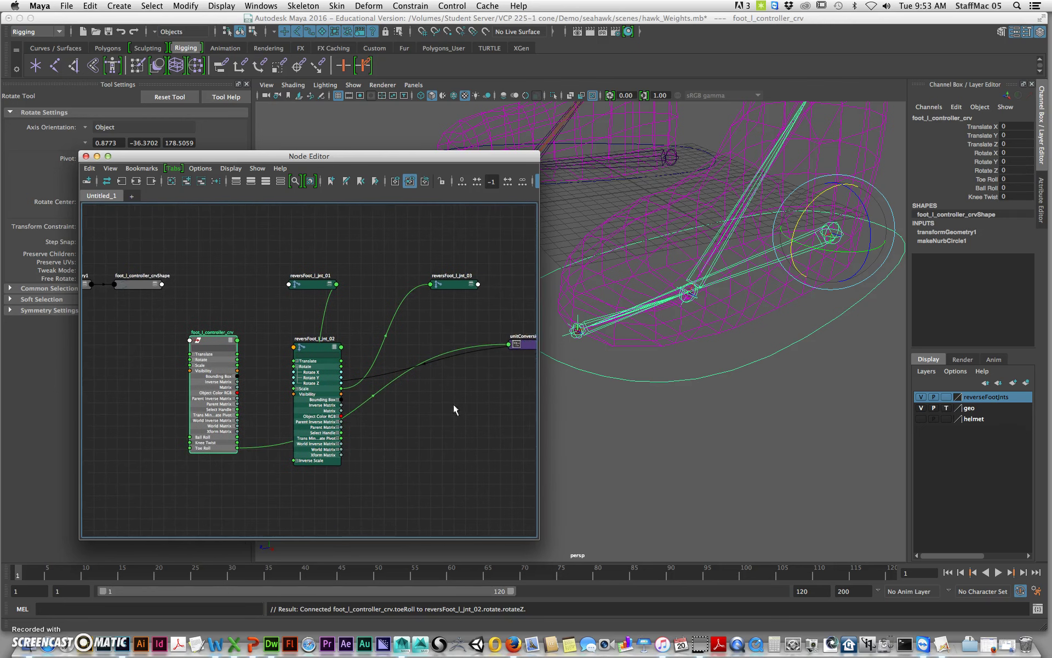
pyautogui.moveTo(526, 348); pyautogui.dragTo(256, 497)
pyautogui.moveTo(322, 344); pyautogui.dragTo(401, 351)
pyautogui.moveTo(260, 500); pyautogui.dragTo(309, 412)
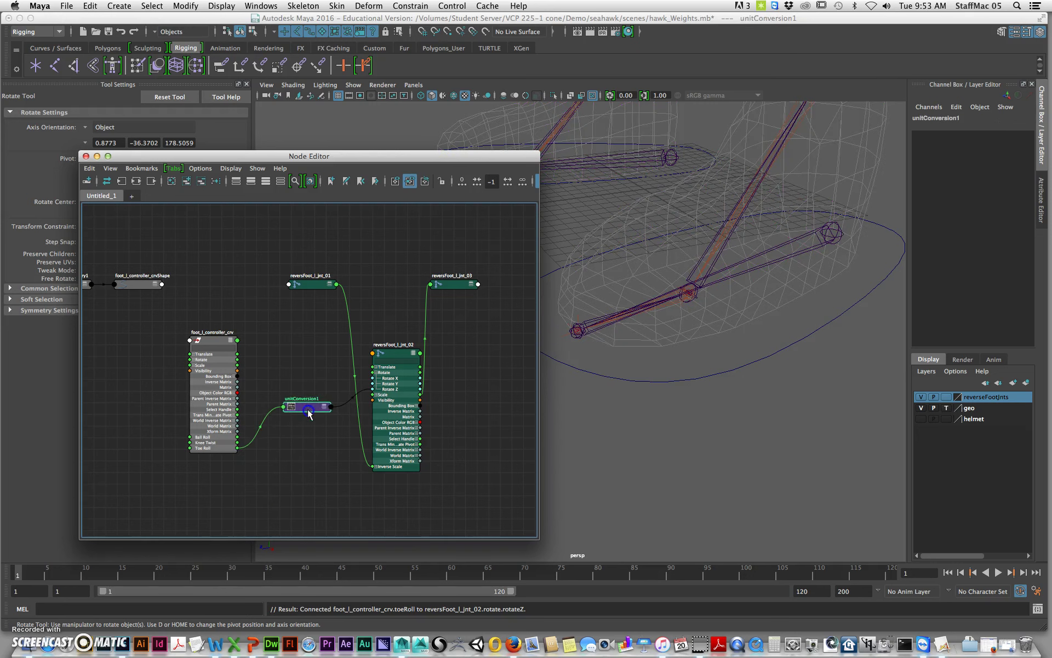
# Step: Test the left foot controller's Toe Roll attribute by sliding its value, and undo the change
pyautogui.click(752, 366)
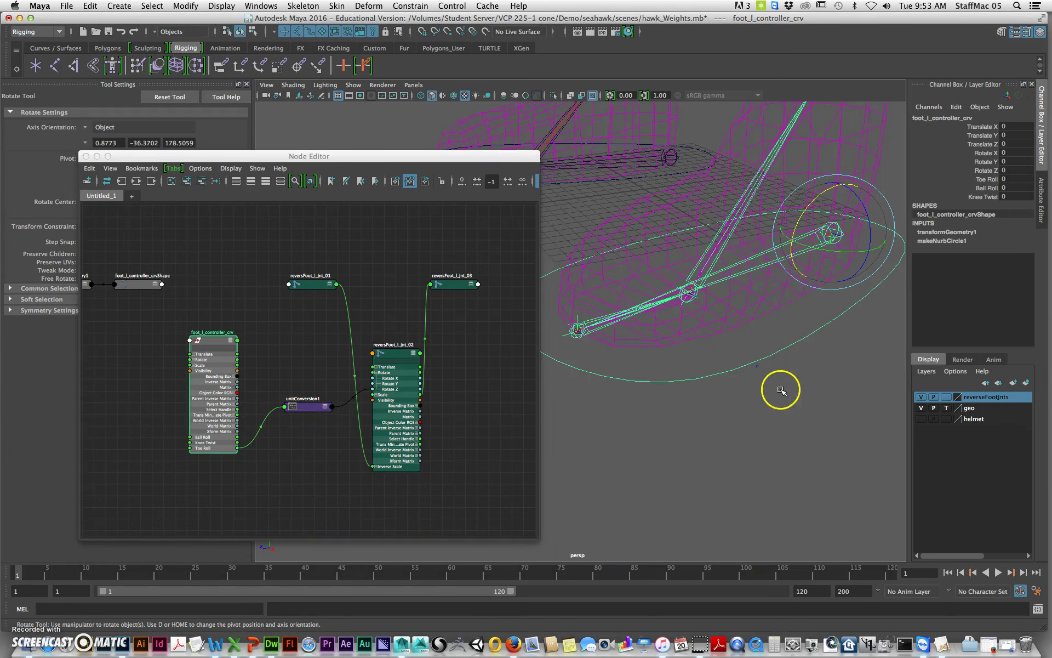
pyautogui.click(402, 353)
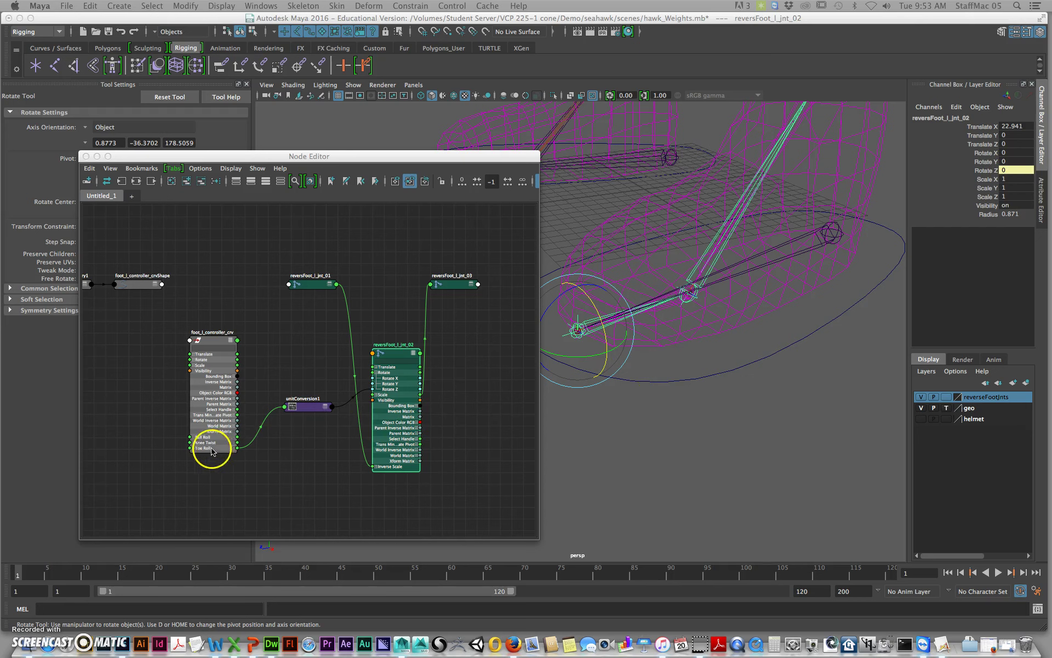
pyautogui.click(703, 378)
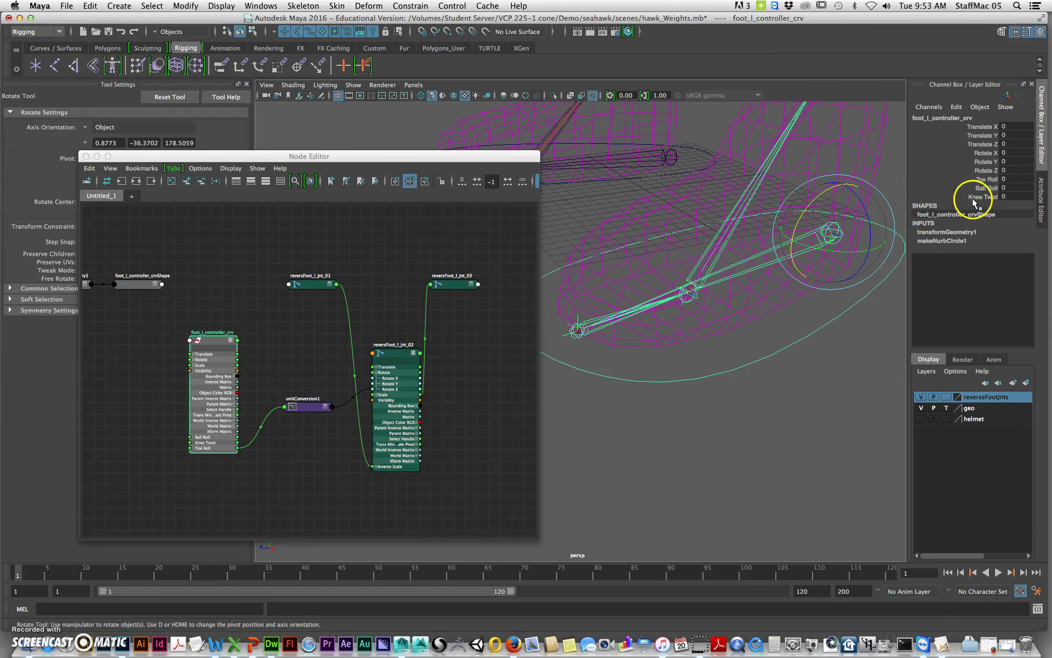
pyautogui.click(989, 180)
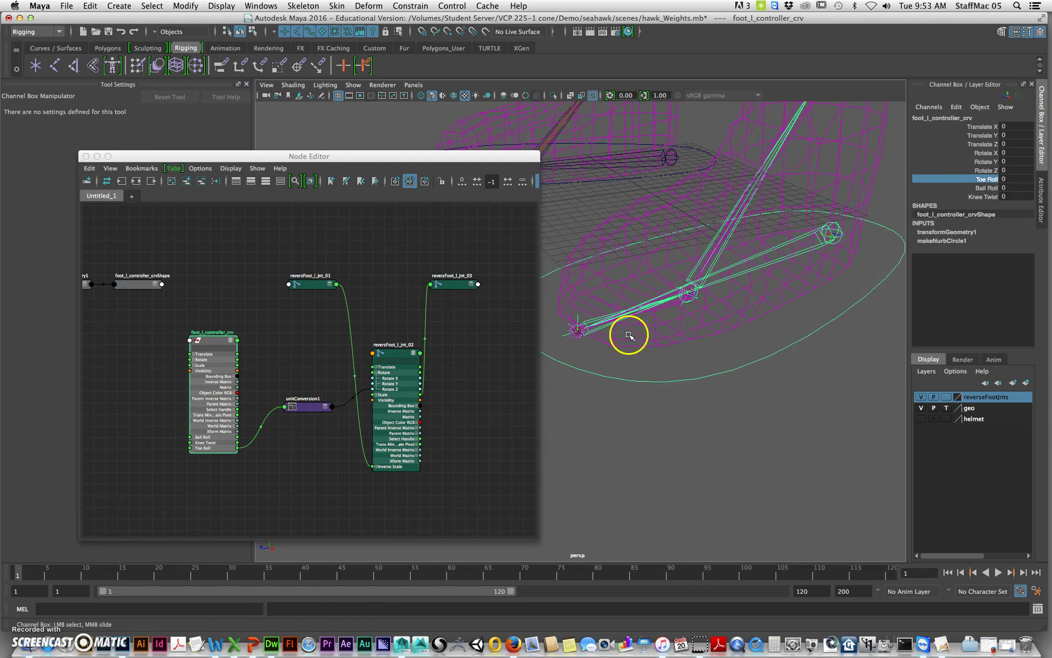
pyautogui.moveTo(628, 472); pyautogui.dragTo(763, 380, button='middle')
pyautogui.hotkey('ctrl', 'z')
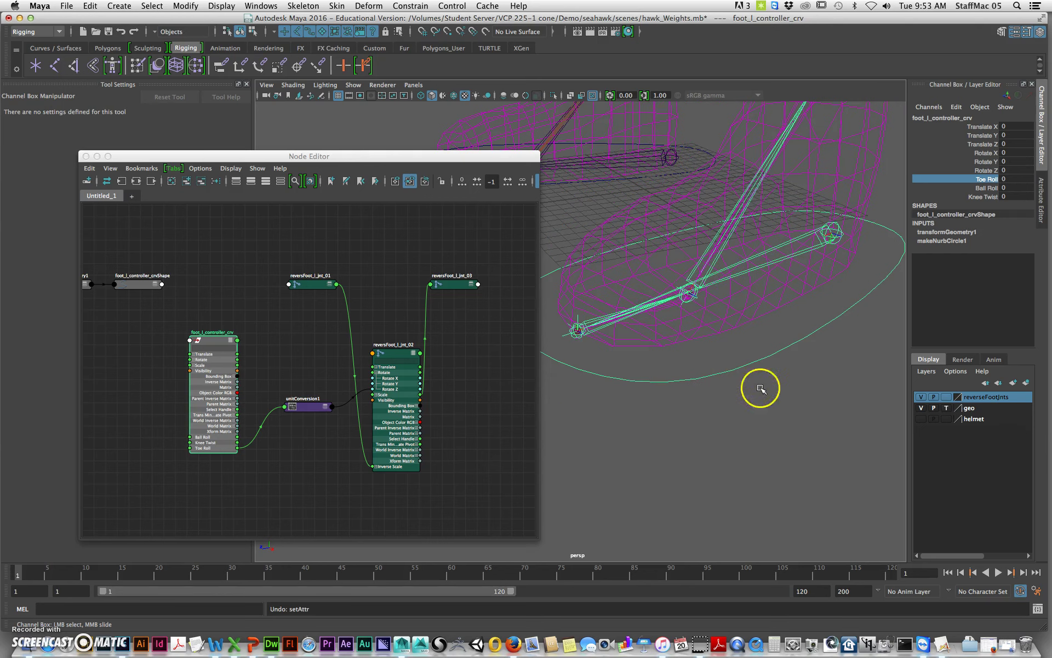
# Step: Add reversFoot_l_jnt_03 at the ball of the foot to the controller selection and graph their input and output connections
pyautogui.keyDown('alt'); pyautogui.moveTo(719, 360); pyautogui.dragTo(723, 400); pyautogui.keyUp('alt')
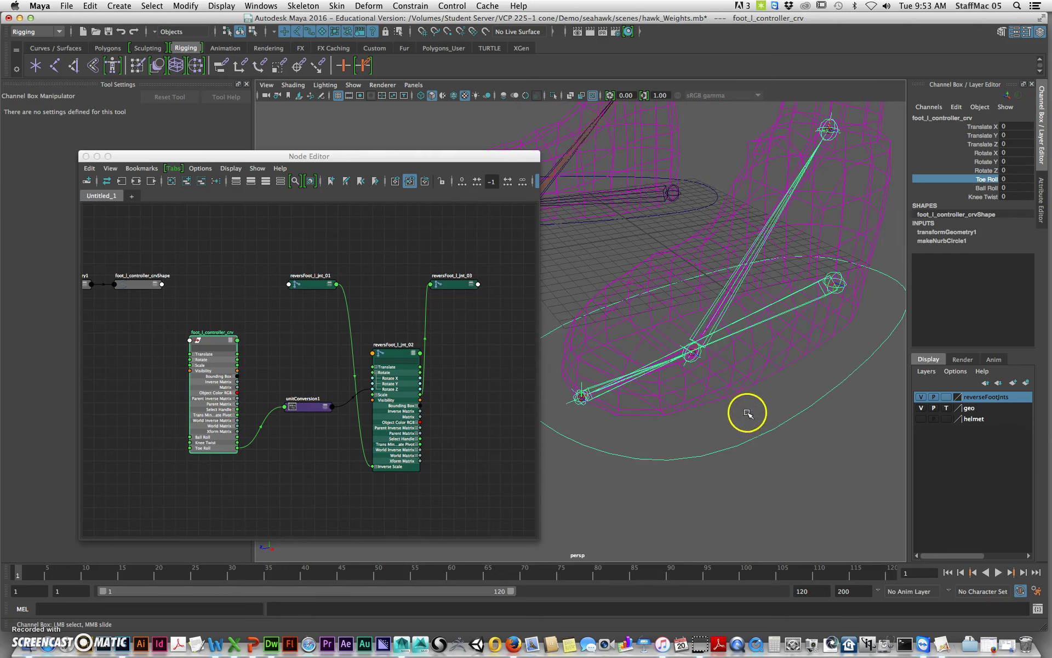
pyautogui.keyDown('alt'); pyautogui.moveTo(659, 421); pyautogui.dragTo(692, 404, button='right'); pyautogui.keyUp('alt')
pyautogui.keyDown('alt'); pyautogui.moveTo(693, 404); pyautogui.dragTo(660, 395, button='middle'); pyautogui.keyUp('alt')
pyautogui.keyDown('alt'); pyautogui.moveTo(659, 395); pyautogui.dragTo(729, 335, button='right'); pyautogui.keyUp('alt')
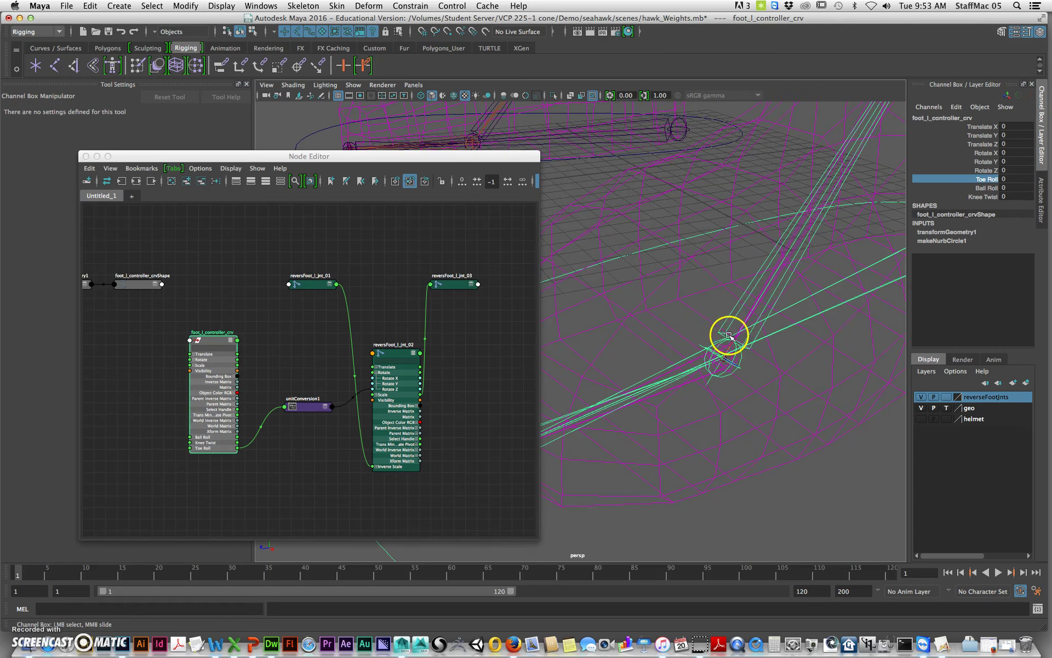
pyautogui.click(729, 326)
pyautogui.press('e')
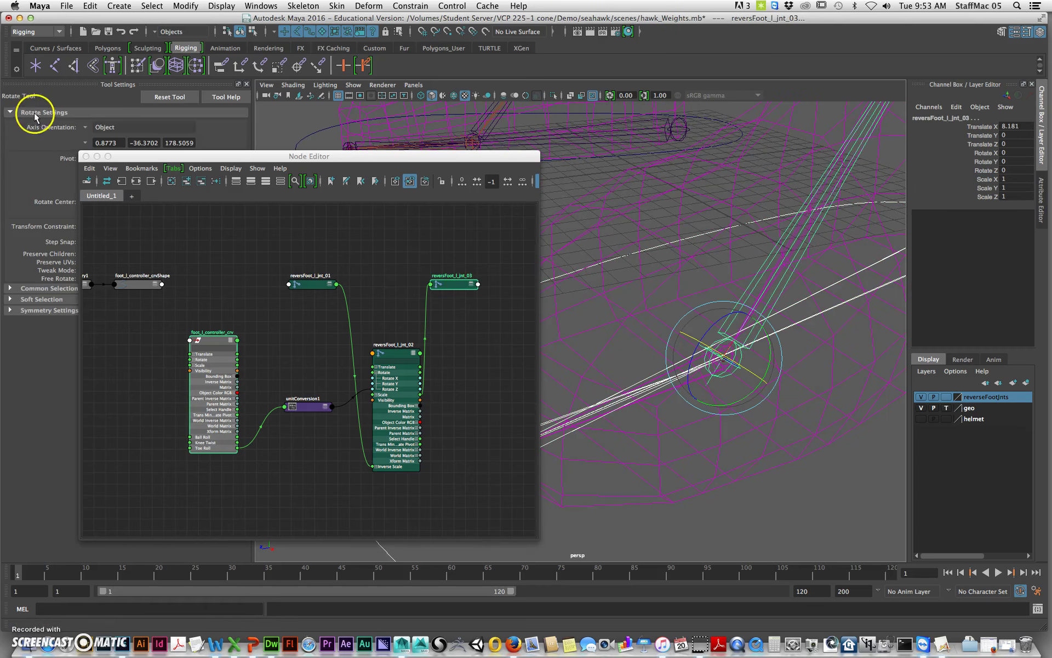
pyautogui.click(136, 182)
pyautogui.keyDown('alt'); pyautogui.moveTo(294, 382); pyautogui.dragTo(362, 360, button='middle'); pyautogui.keyUp('alt')
pyautogui.keyDown('alt'); pyautogui.moveTo(237, 356); pyautogui.dragTo(300, 369, button='right'); pyautogui.keyUp('alt')
pyautogui.keyDown('alt'); pyautogui.moveTo(300, 368); pyautogui.dragTo(256, 357, button='middle'); pyautogui.keyUp('alt')
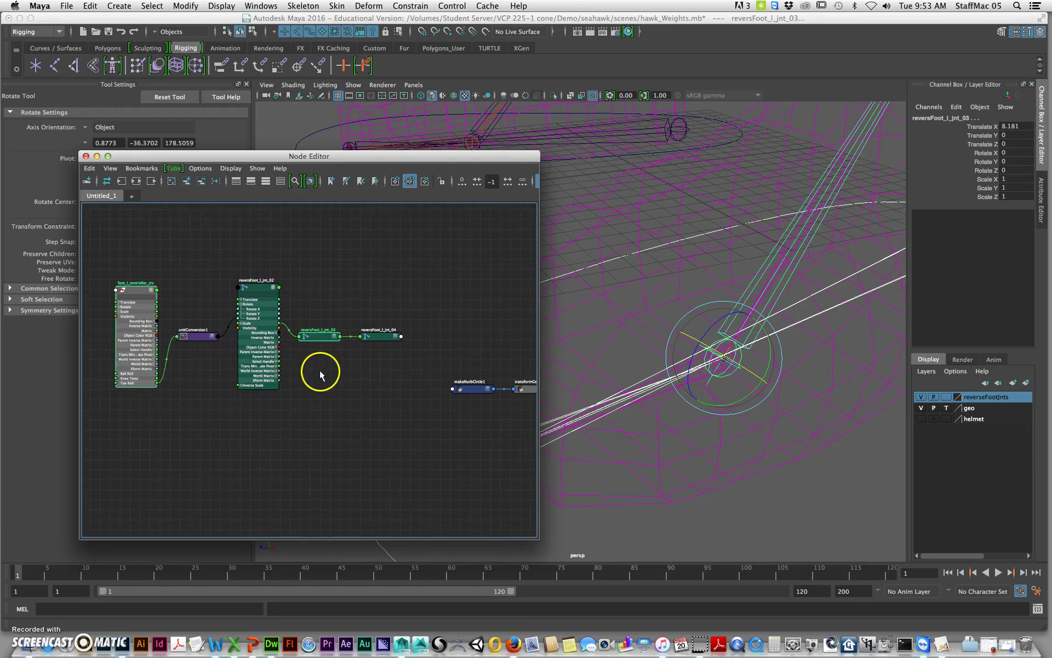
# Step: Move the reversFoot_l_jnt_03 and foot_l_controller_crvShape nodes next to each other below the rest of the graph
pyautogui.click(321, 372)
pyautogui.moveTo(314, 339); pyautogui.dragTo(399, 458)
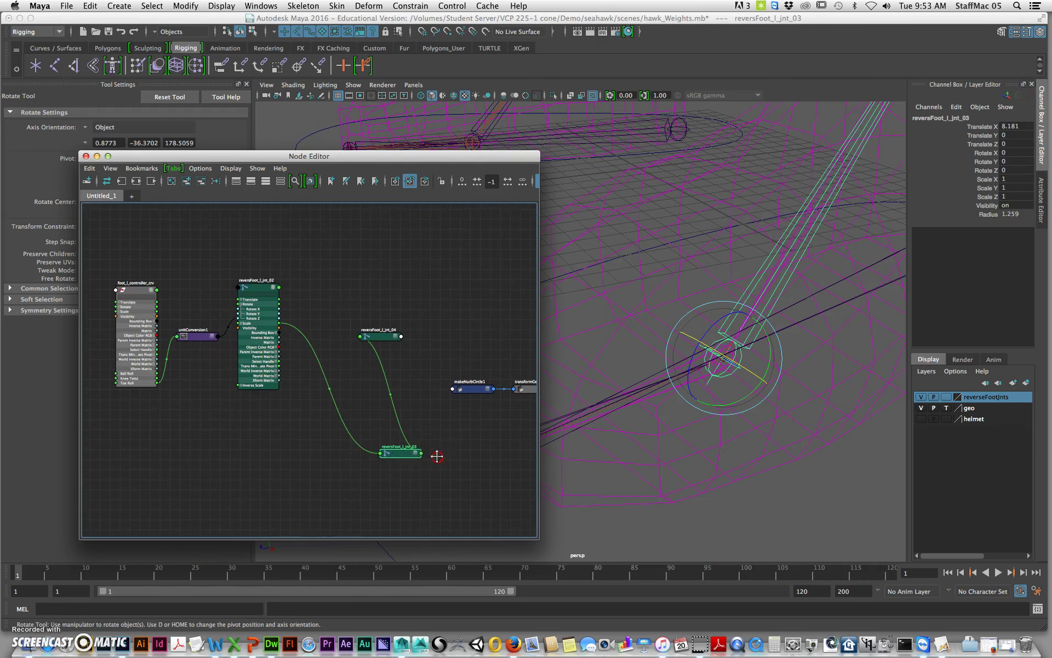
pyautogui.keyDown('alt'); pyautogui.moveTo(436, 457); pyautogui.dragTo(379, 401, button='middle'); pyautogui.keyUp('alt')
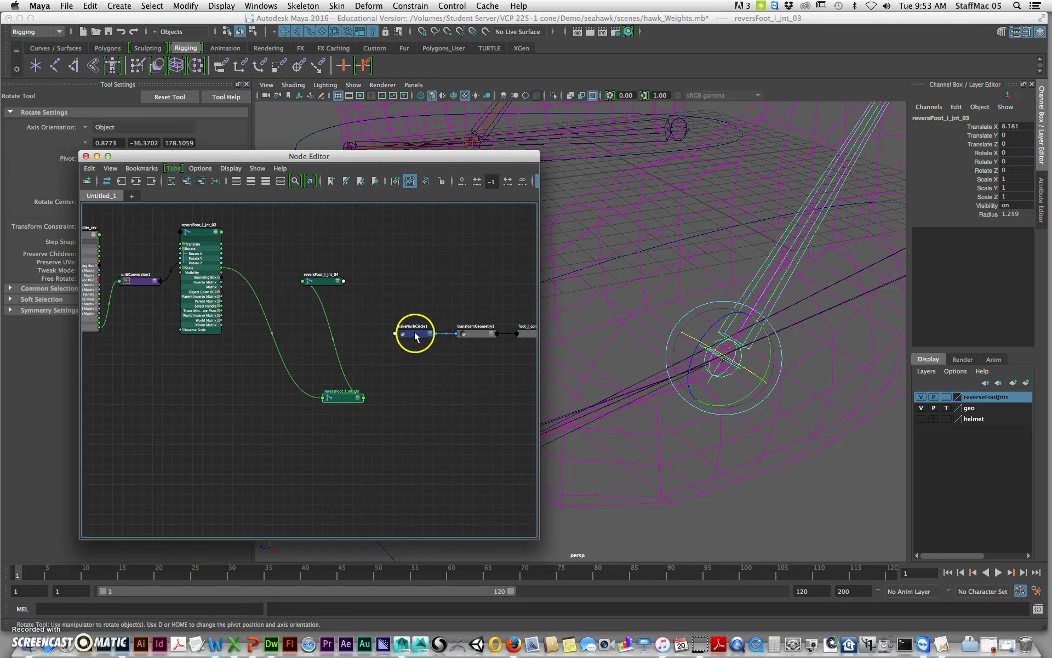
pyautogui.keyDown('alt'); pyautogui.moveTo(456, 392); pyautogui.dragTo(365, 376, button='middle'); pyautogui.keyUp('alt')
pyautogui.click(437, 319)
pyautogui.moveTo(441, 323); pyautogui.dragTo(177, 386)
pyautogui.moveTo(618, 411)
pyautogui.keyDown('alt'); pyautogui.mouseDown(button='right')
pyautogui.moveTo(631, 400)
pyautogui.moveTo(609, 399)
pyautogui.mouseUp(button='right'); pyautogui.keyUp('alt')
pyautogui.keyDown('alt'); pyautogui.moveTo(673, 403); pyautogui.dragTo(707, 413, button='middle'); pyautogui.keyUp('alt')
pyautogui.keyDown('alt'); pyautogui.moveTo(154, 394); pyautogui.dragTo(248, 404, button='right'); pyautogui.keyUp('alt')
pyautogui.moveTo(314, 377); pyautogui.dragTo(324, 369)
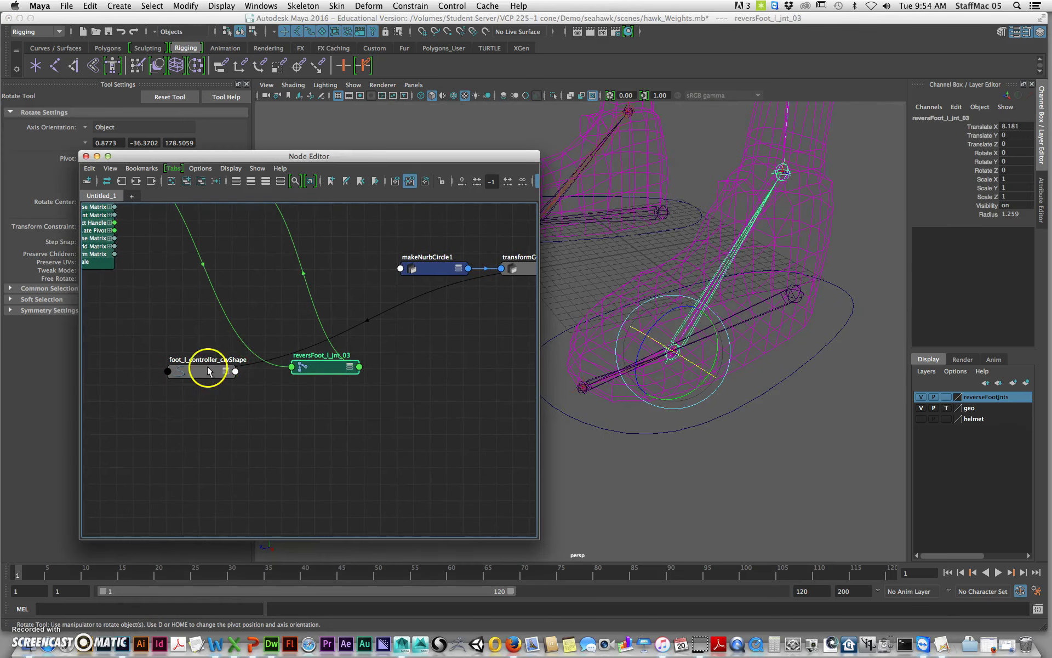
# Step: Expand the attributes of foot_l_controller_crvShape and reversFoot_l_jnt_03, including the joint's individual Rotate channels
pyautogui.moveTo(207, 371); pyautogui.dragTo(198, 373)
pyautogui.click(216, 372)
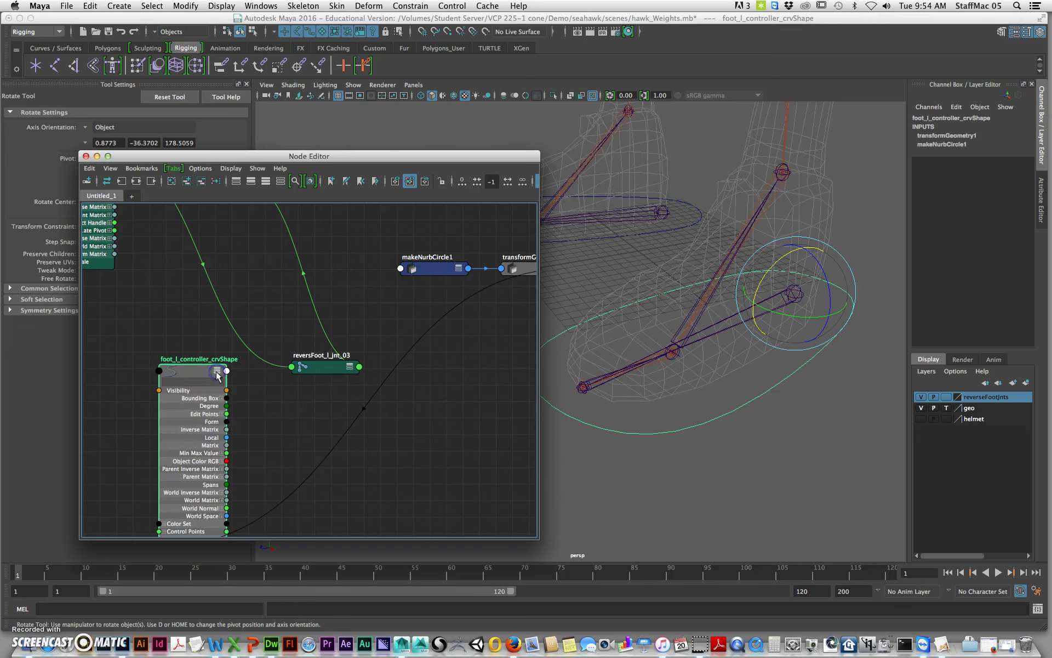
pyautogui.click(344, 371)
pyautogui.click(322, 365)
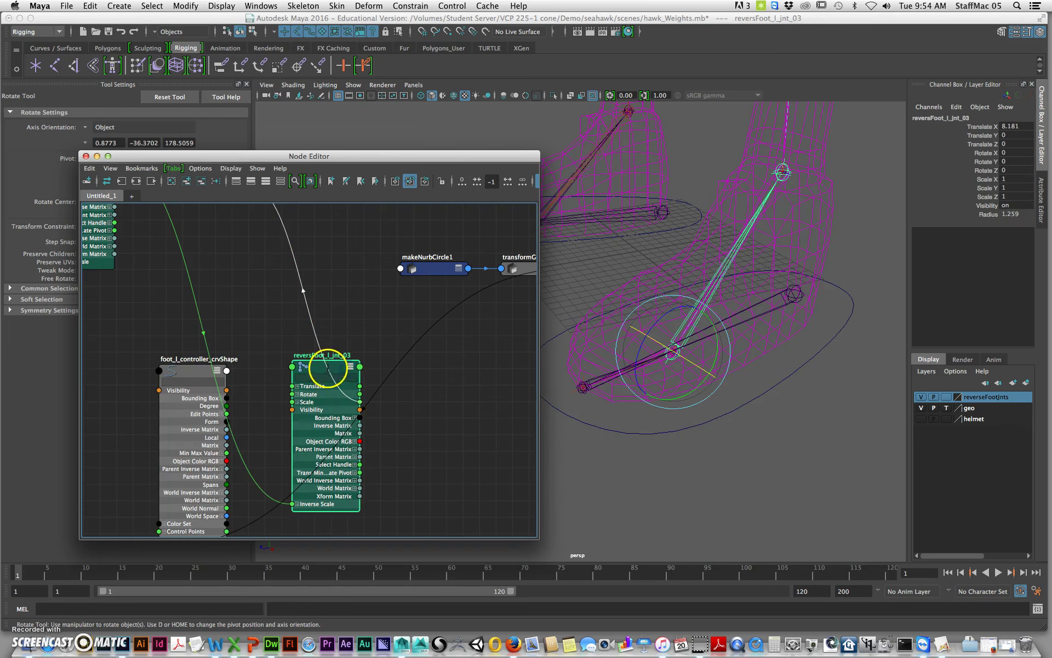
pyautogui.moveTo(184, 368); pyautogui.dragTo(199, 330)
pyautogui.click(184, 496)
pyautogui.click(297, 380)
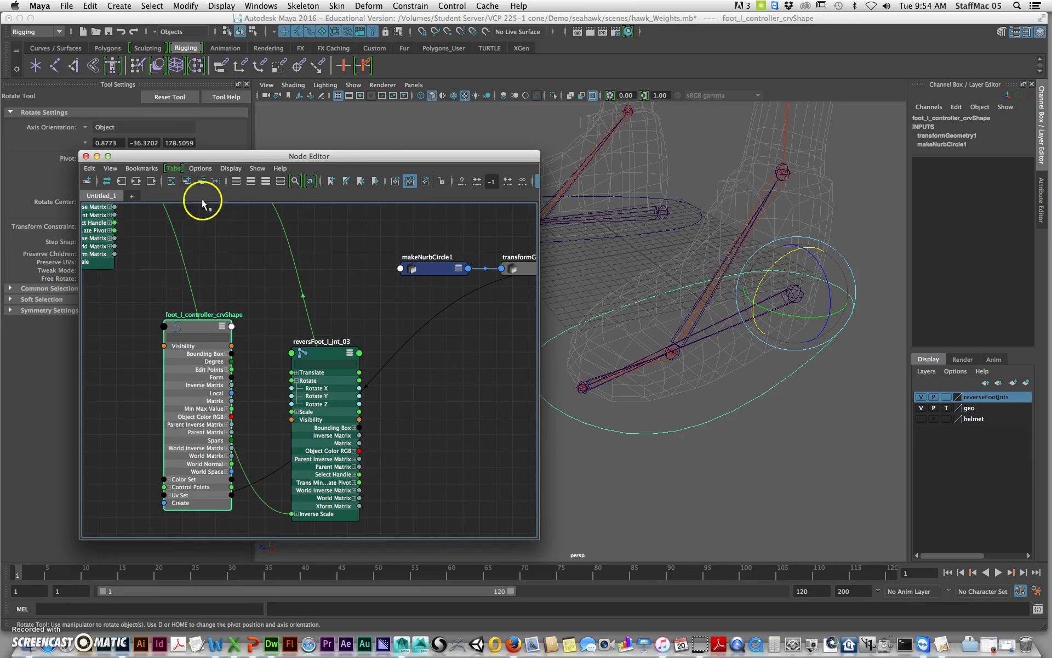
pyautogui.moveTo(192, 323)
pyautogui.mouseDown()
pyautogui.moveTo(446, 347)
pyautogui.moveTo(118, 330)
pyautogui.moveTo(188, 336)
pyautogui.mouseUp()
pyautogui.click(329, 352)
pyautogui.click(474, 376)
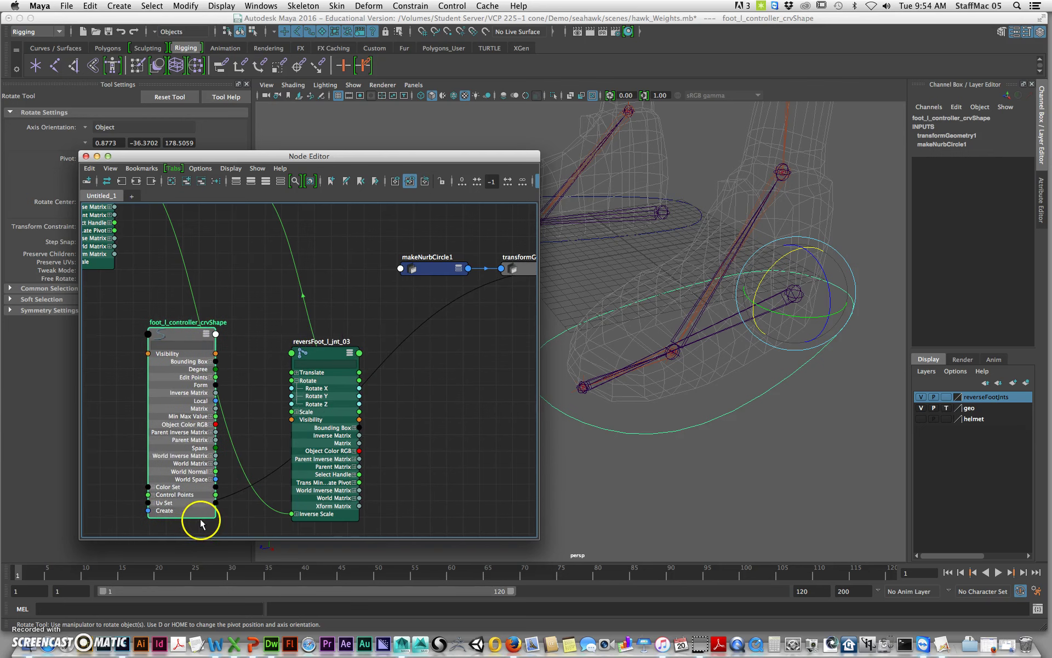
# Step: Select the left foot controller together with reversFoot_l_jnt_03 and regraph their input and output connections
pyautogui.scroll(-5, 406, 368)
pyautogui.keyDown('alt'); pyautogui.moveTo(485, 341); pyautogui.dragTo(498, 387, button='middle'); pyautogui.keyUp('alt')
pyautogui.moveTo(703, 413); pyautogui.dragTo(736, 451)
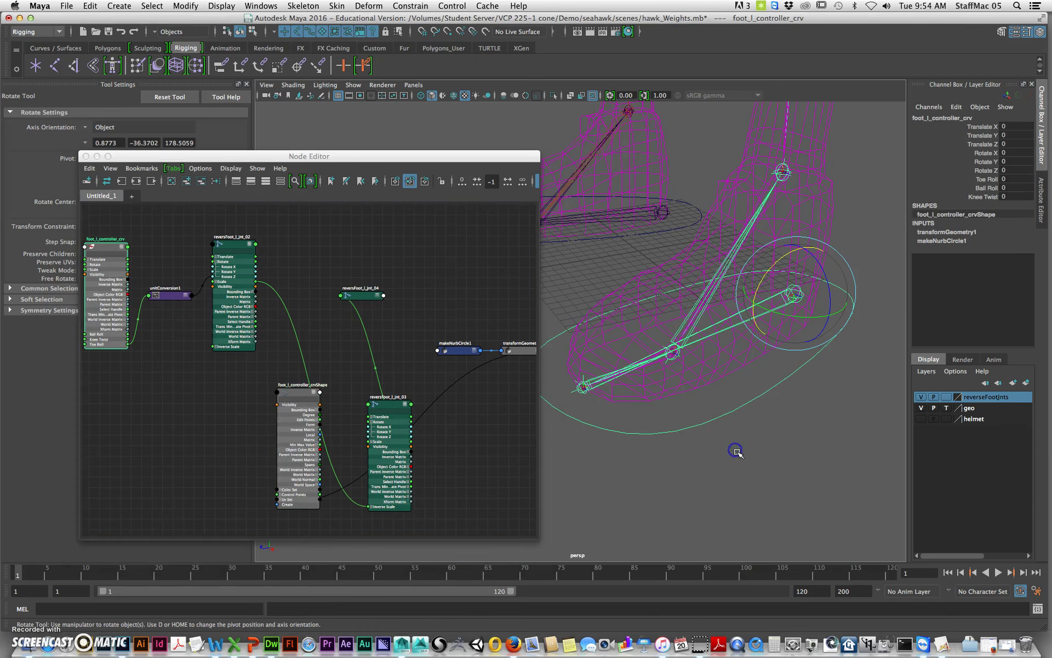
pyautogui.click(385, 405)
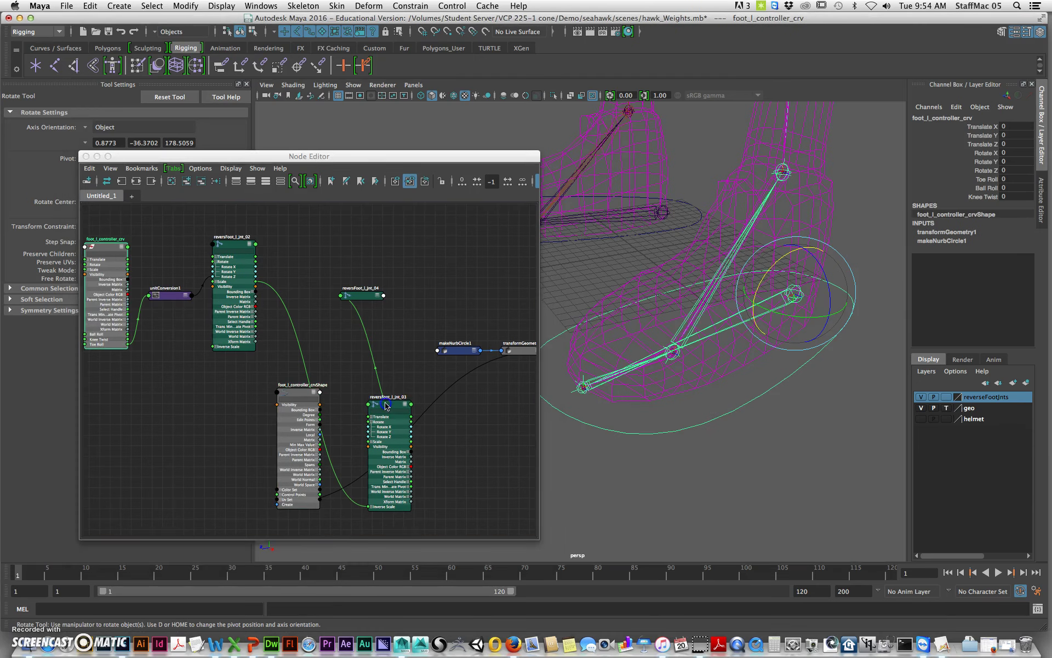
pyautogui.click(136, 181)
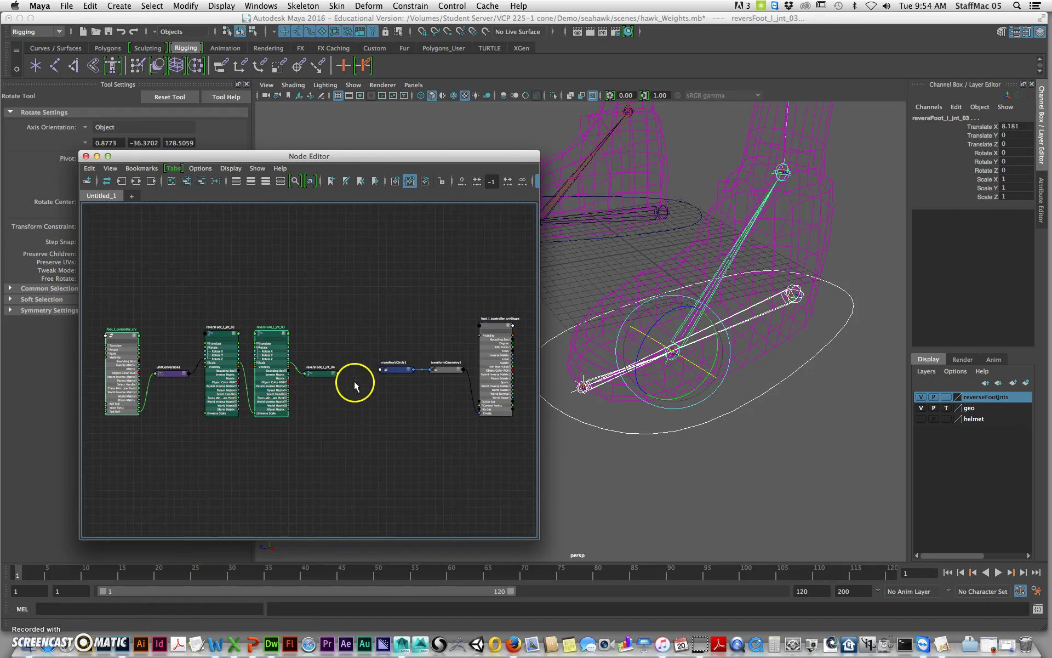
# Step: Place foot_l_controller_crv beside reversFoot_l_jnt_03 and connect the controller's Ball Roll to the joint's Rotate Z
pyautogui.moveTo(118, 335); pyautogui.dragTo(196, 468)
pyautogui.keyDown('alt'); pyautogui.moveTo(403, 486); pyautogui.dragTo(447, 366, button='middle'); pyautogui.keyUp('alt')
pyautogui.keyDown('alt'); pyautogui.moveTo(305, 401); pyautogui.dragTo(389, 416, button='right'); pyautogui.keyUp('alt')
pyautogui.keyDown('alt'); pyautogui.moveTo(386, 415); pyautogui.dragTo(378, 409, button='middle'); pyautogui.keyUp('alt')
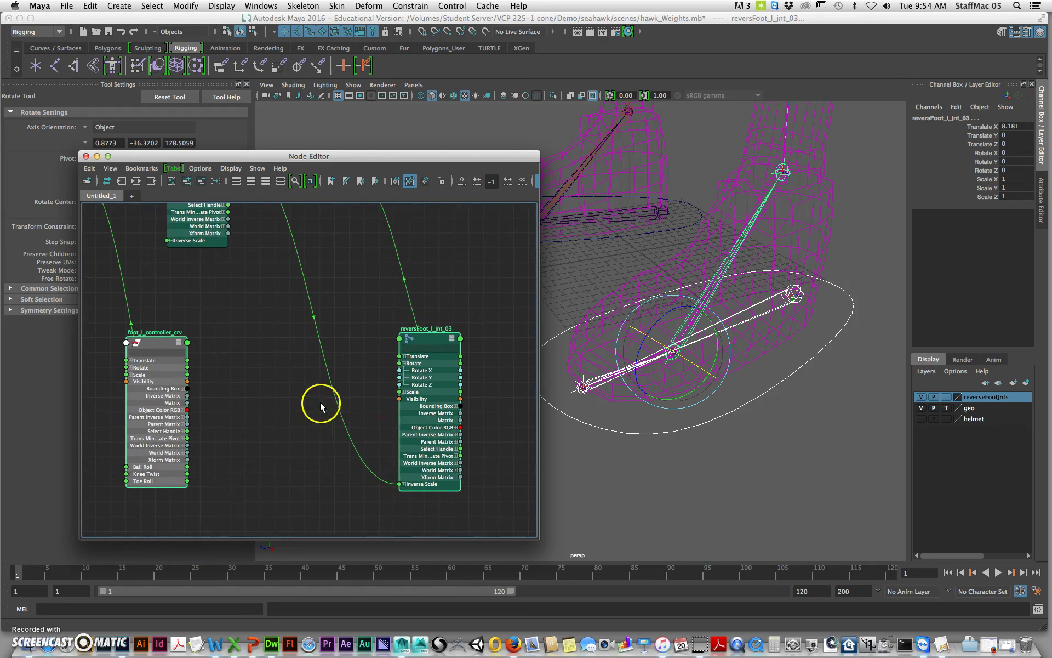
pyautogui.click(370, 304)
pyautogui.moveTo(427, 333); pyautogui.dragTo(323, 328)
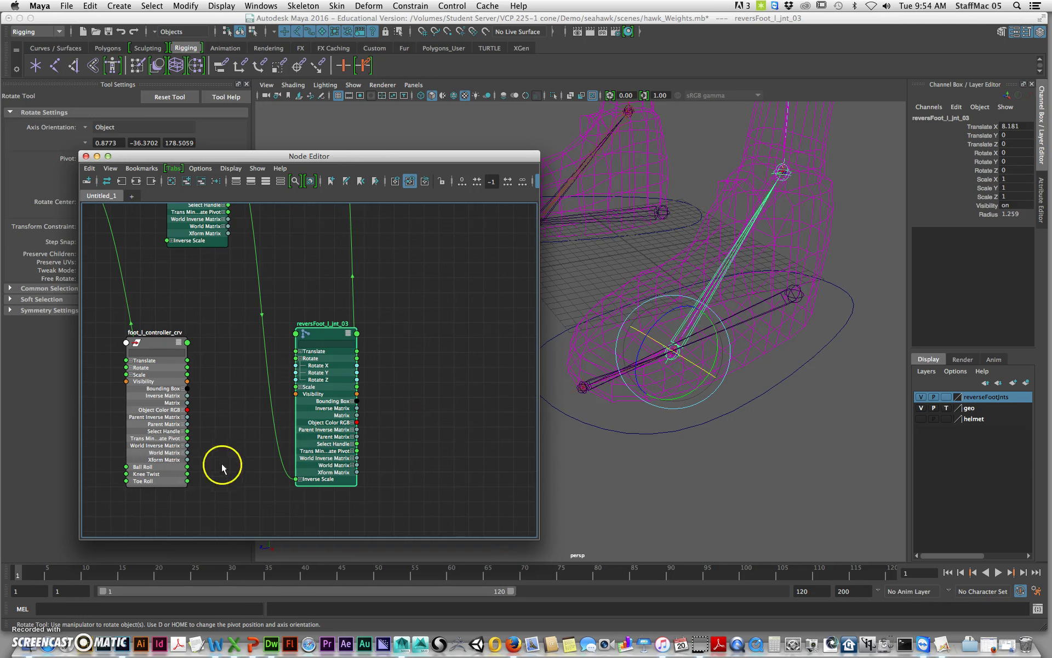
pyautogui.moveTo(286, 431); pyautogui.dragTo(296, 379)
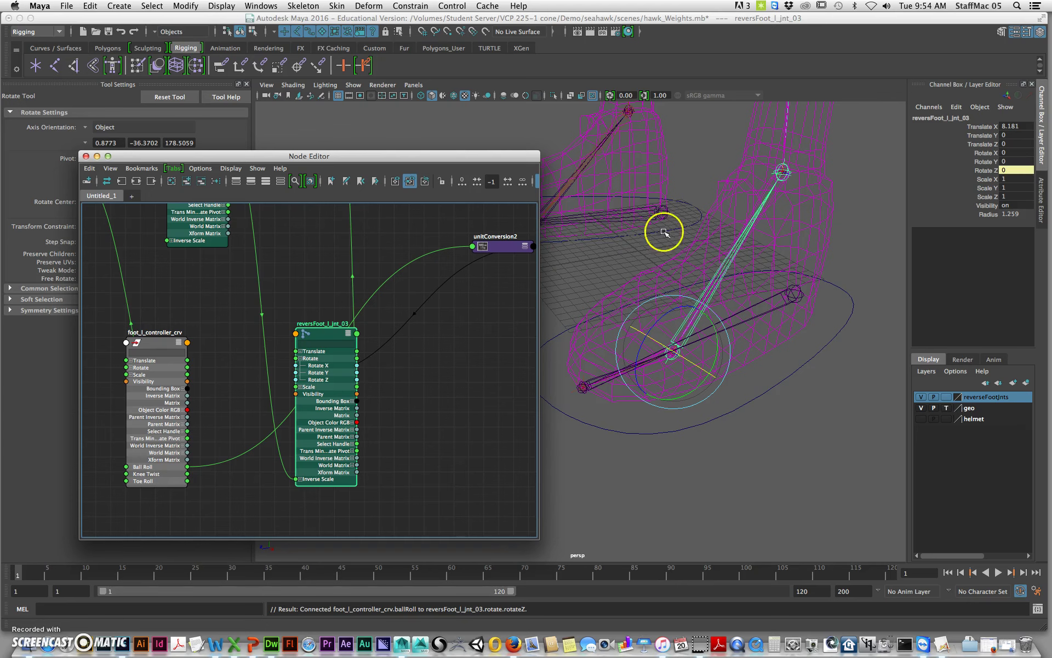
# Step: Test the left foot controller's Ball Roll attribute by sliding its value, and undo the change
pyautogui.click(775, 375)
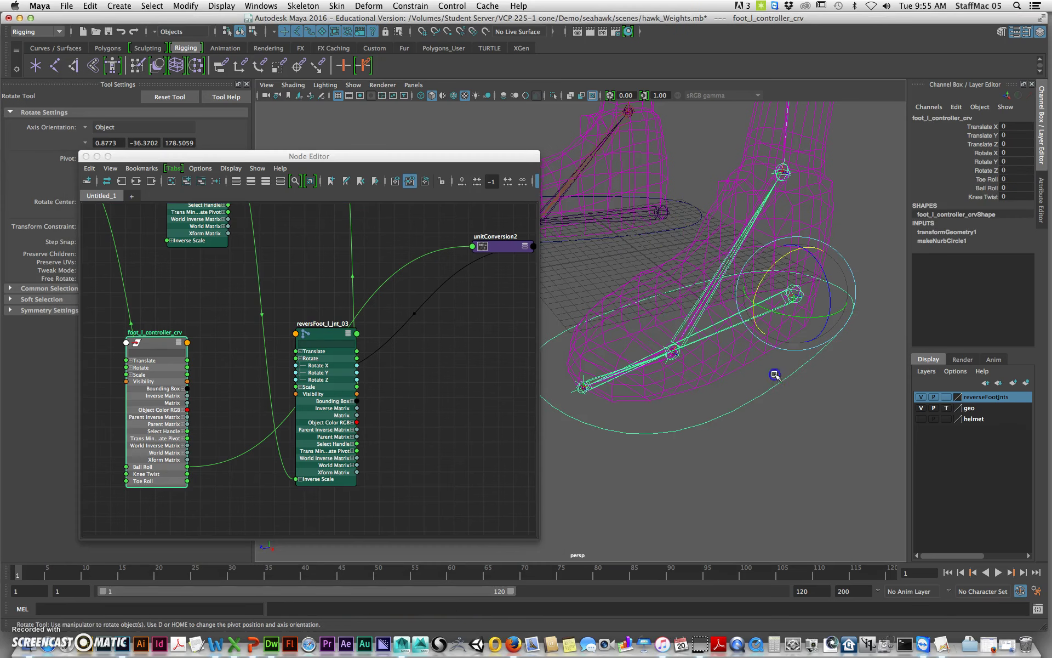
pyautogui.click(986, 188)
pyautogui.moveTo(674, 347); pyautogui.dragTo(759, 335, button='middle')
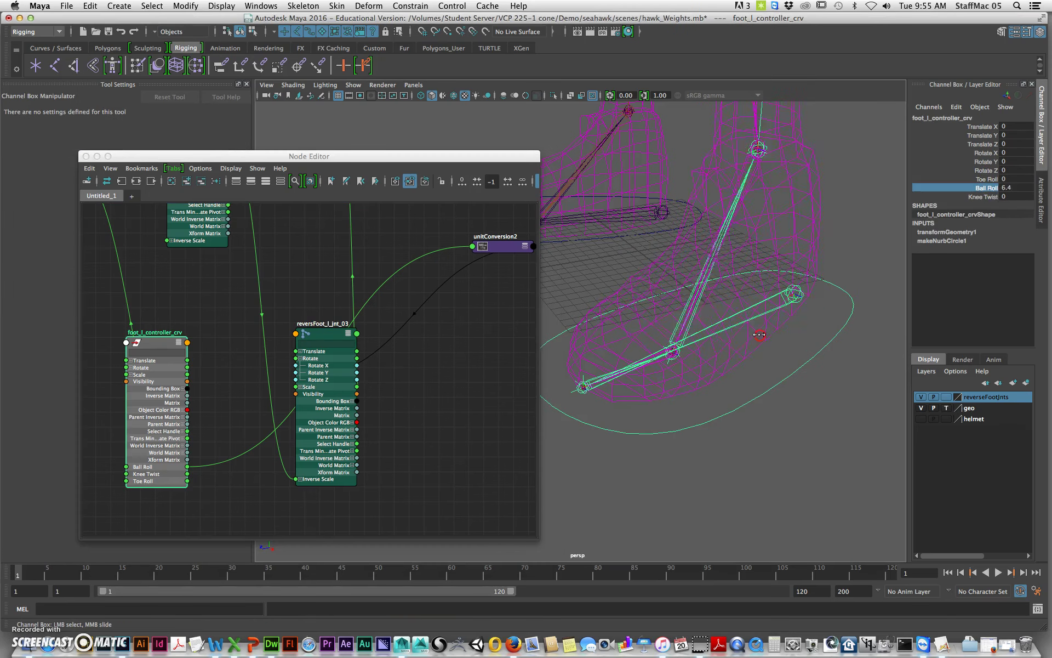
pyautogui.press('z')
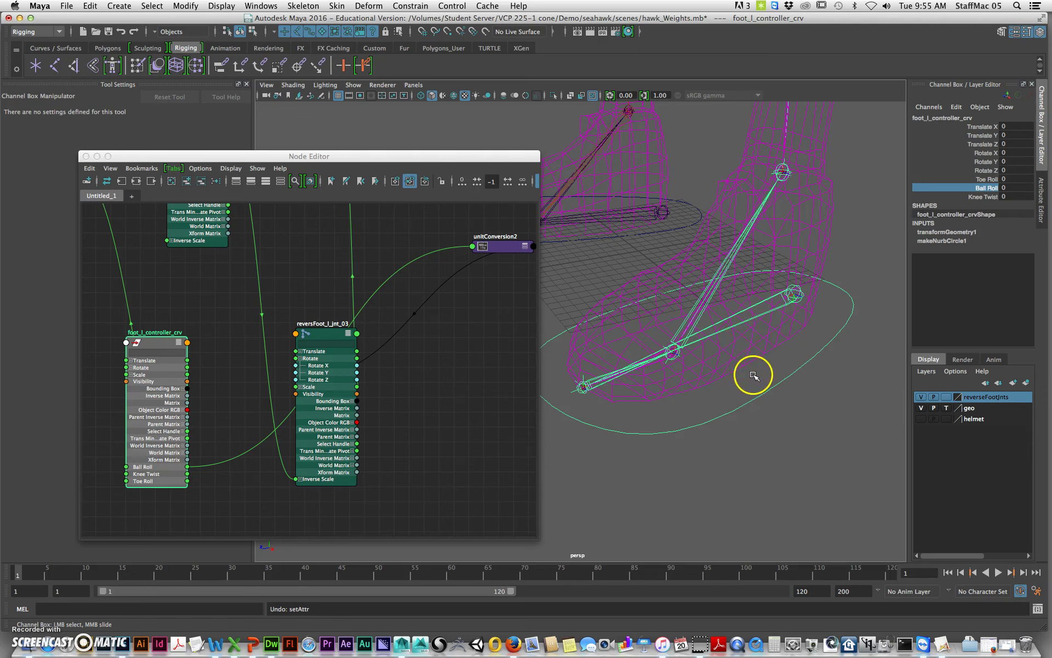
# Step: Add ikHandle1 at the left ankle to the controller selection and graph their input and output connections
pyautogui.keyDown('alt'); pyautogui.moveTo(839, 214); pyautogui.dragTo(695, 311); pyautogui.keyUp('alt')
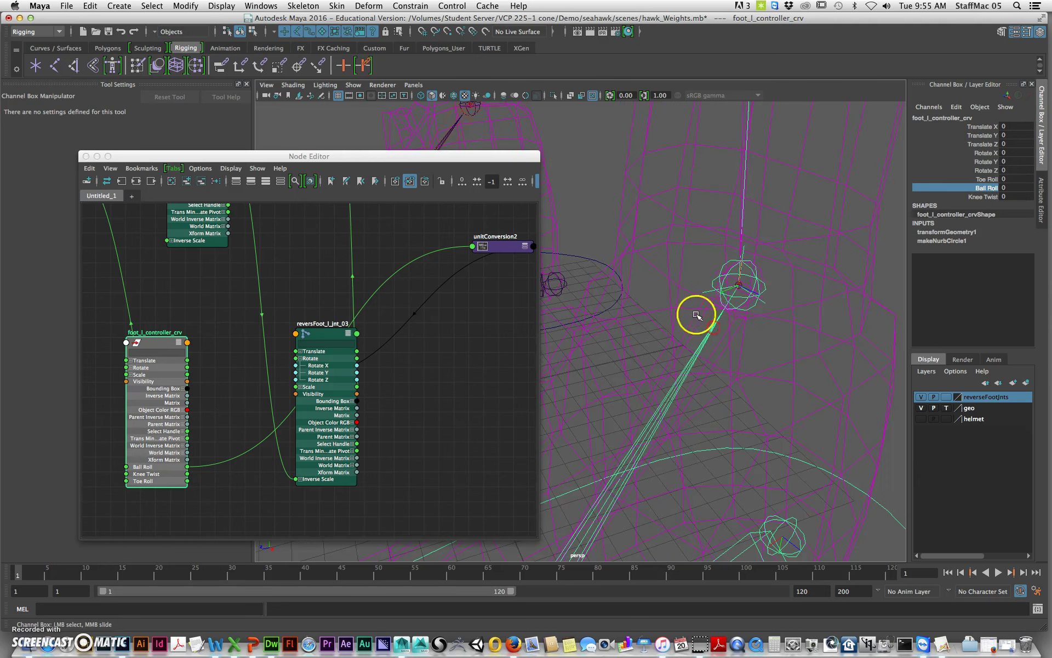
pyautogui.click(737, 290)
pyautogui.press('e')
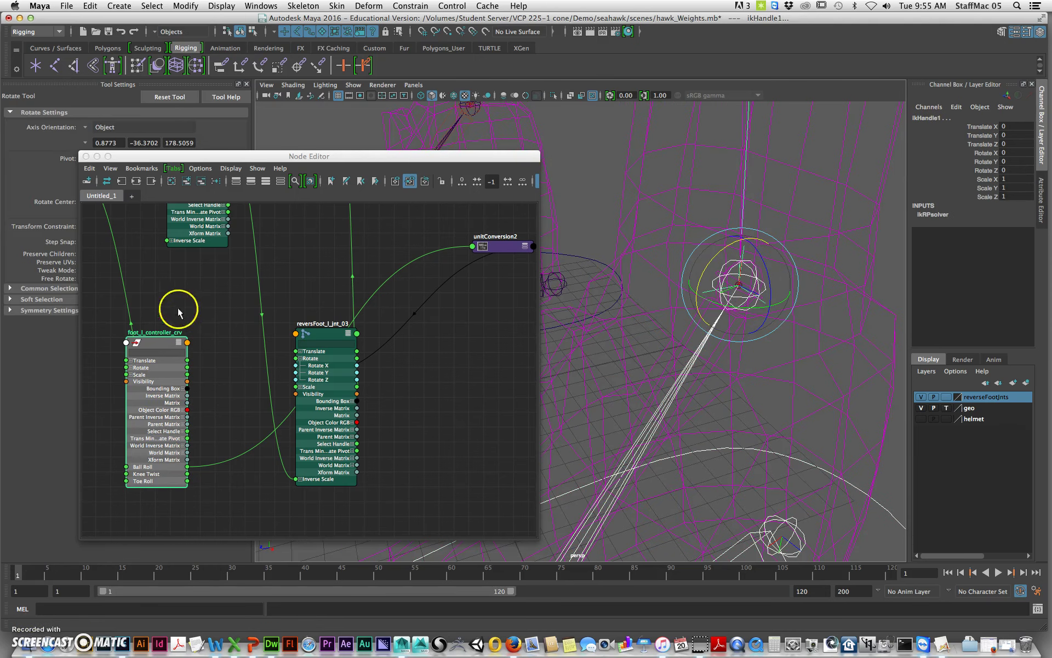
pyautogui.click(136, 182)
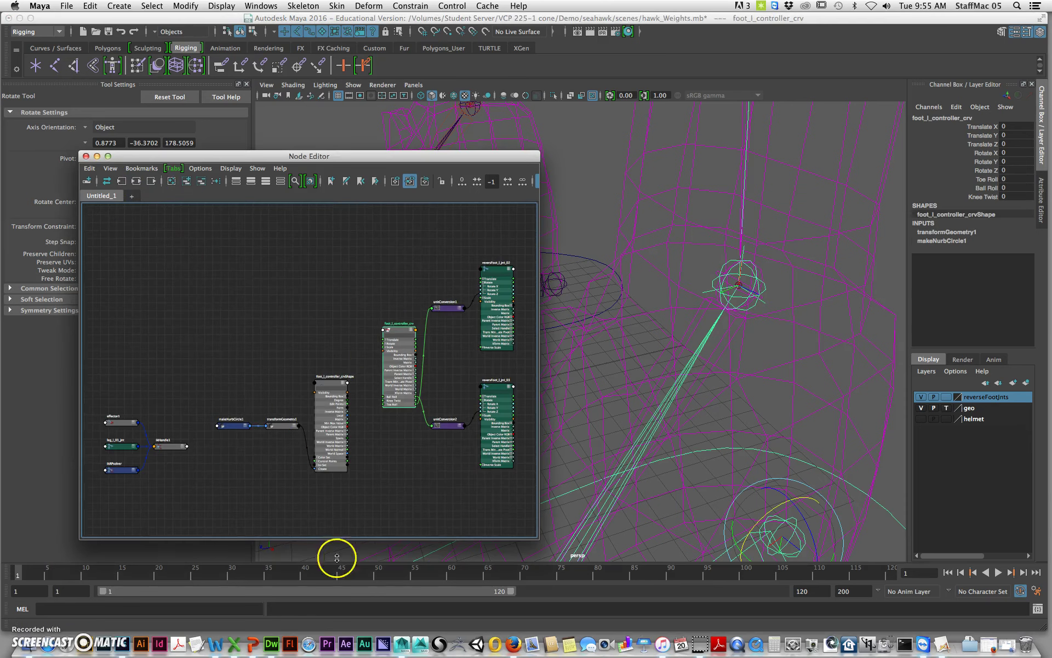
# Step: Rearrange the graph so the ikHandle1 node sits near the foot_l_controller_crv node, away from its input nodes
pyautogui.click(340, 391)
pyautogui.moveTo(338, 368); pyautogui.dragTo(222, 224)
pyautogui.keyDown('alt'); pyautogui.moveTo(335, 421); pyautogui.dragTo(397, 357, button='middle'); pyautogui.keyUp('alt')
pyautogui.keyDown('alt'); pyautogui.moveTo(180, 380); pyautogui.dragTo(266, 379, button='middle'); pyautogui.keyUp('alt')
pyautogui.keyDown('alt'); pyautogui.moveTo(245, 397); pyautogui.dragTo(251, 399, button='right'); pyautogui.keyUp('alt')
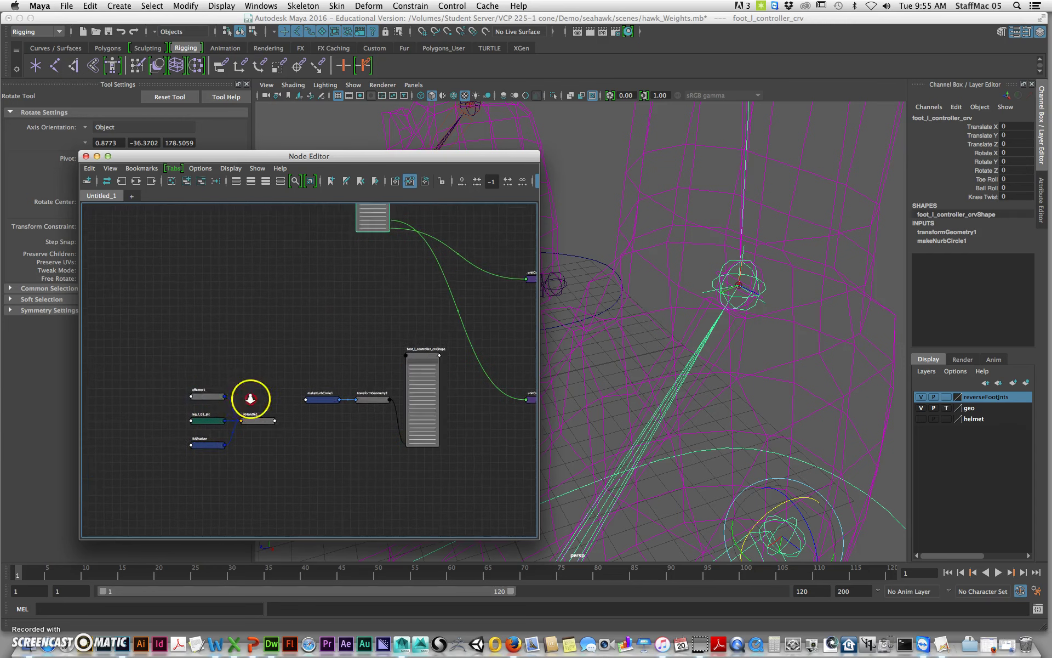
pyautogui.scroll(3, 250, 399)
pyautogui.click(295, 436)
pyautogui.moveTo(295, 437); pyautogui.dragTo(489, 241)
pyautogui.moveTo(471, 305); pyautogui.dragTo(280, 491, button='middle')
pyautogui.moveTo(324, 416); pyautogui.dragTo(488, 244)
pyautogui.moveTo(399, 313); pyautogui.dragTo(359, 388, button='middle')
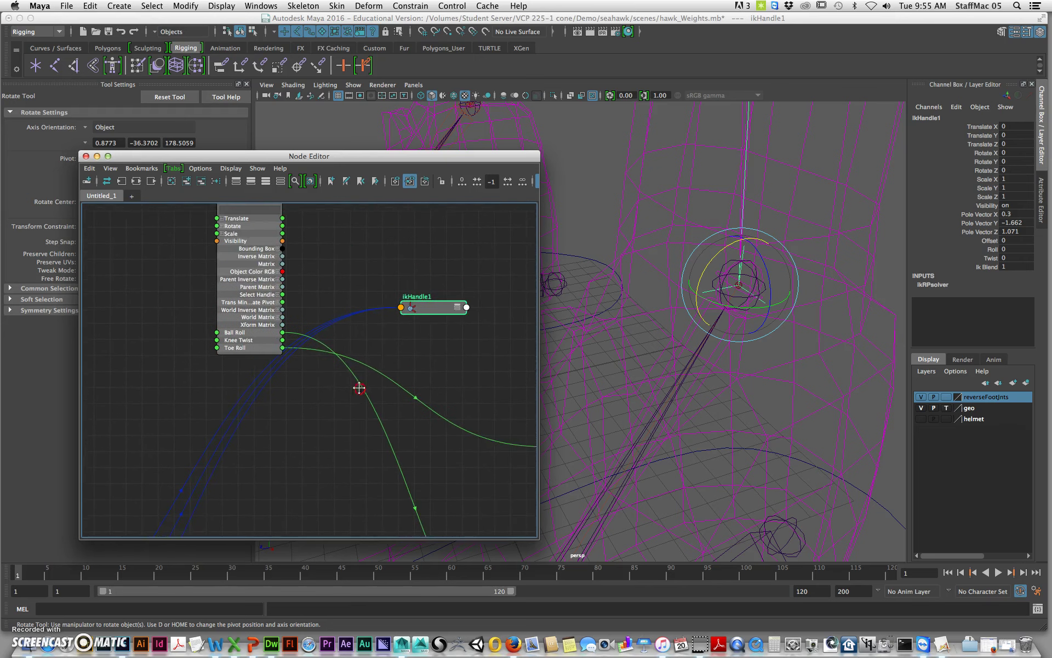
# Step: Expand ikHandle1's attributes beside foot_l_controller_crv and connect the controller's Knee Twist to the handle's Twist
pyautogui.scroll(1, 444, 331)
pyautogui.click(463, 298)
pyautogui.click(463, 297)
pyautogui.moveTo(444, 298); pyautogui.dragTo(356, 190)
pyautogui.keyDown('alt'); pyautogui.moveTo(357, 373); pyautogui.dragTo(385, 483, button='middle'); pyautogui.keyUp('alt')
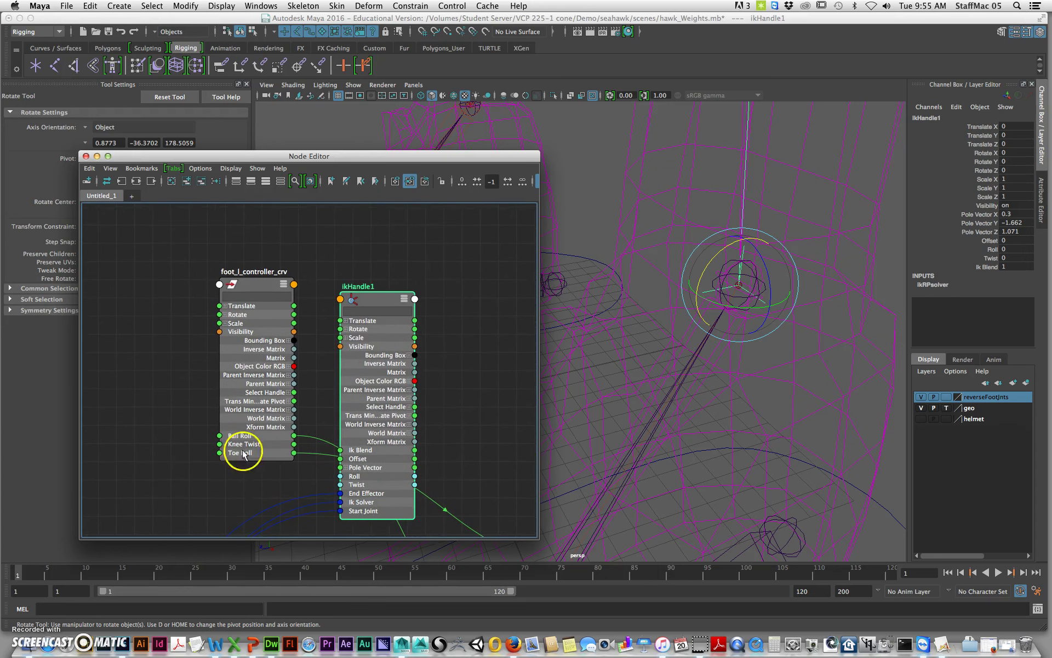
pyautogui.moveTo(317, 482); pyautogui.dragTo(340, 485)
# Step: Select the left foot controller's Knee Twist attribute and show the legs in shaded display
pyautogui.keyDown('alt'); pyautogui.moveTo(650, 399); pyautogui.dragTo(746, 422); pyautogui.keyUp('alt')
pyautogui.click(746, 421)
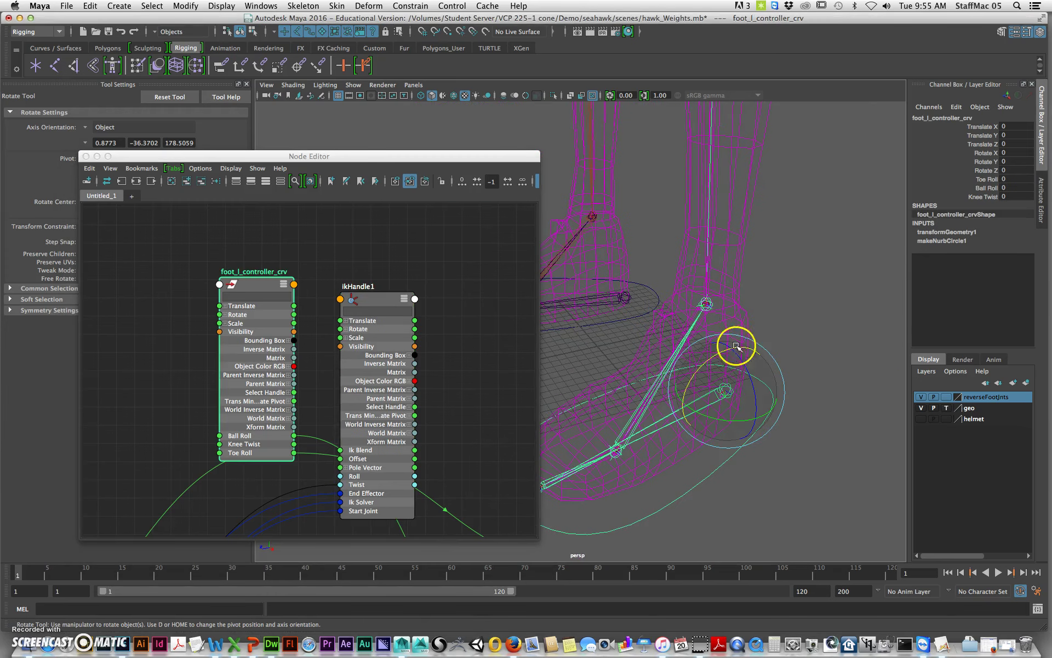
pyautogui.click(983, 196)
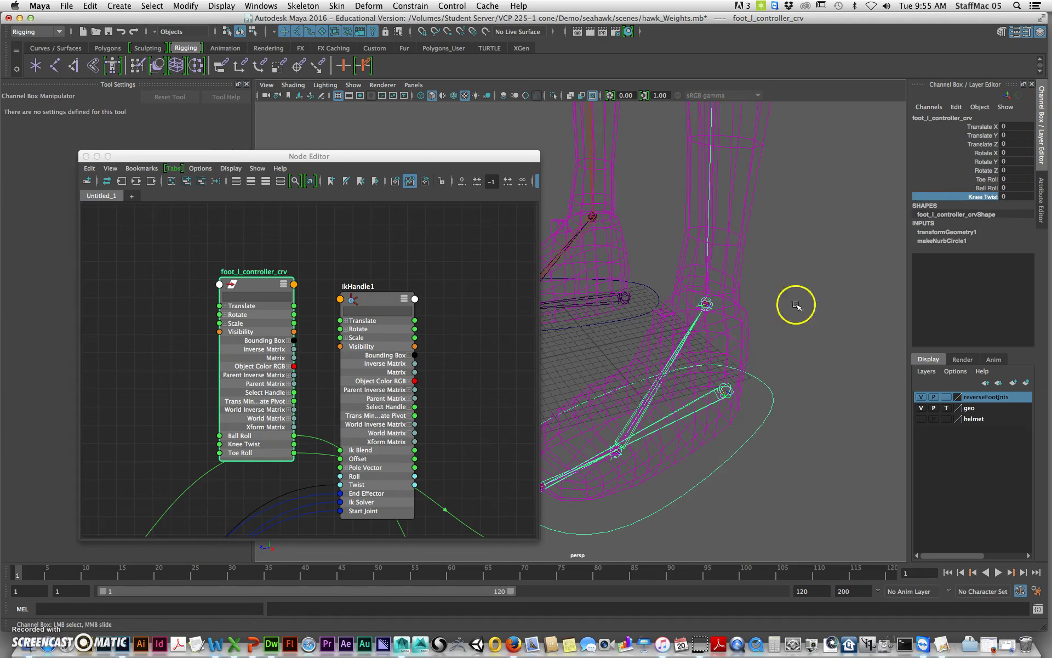
pyautogui.keyDown('alt'); pyautogui.moveTo(743, 269); pyautogui.dragTo(674, 261, button='right'); pyautogui.keyUp('alt')
pyautogui.press('super+z')
pyautogui.keyDown('alt'); pyautogui.moveTo(679, 290); pyautogui.dragTo(677, 340, button='middle'); pyautogui.keyUp('alt')
pyautogui.press('5')
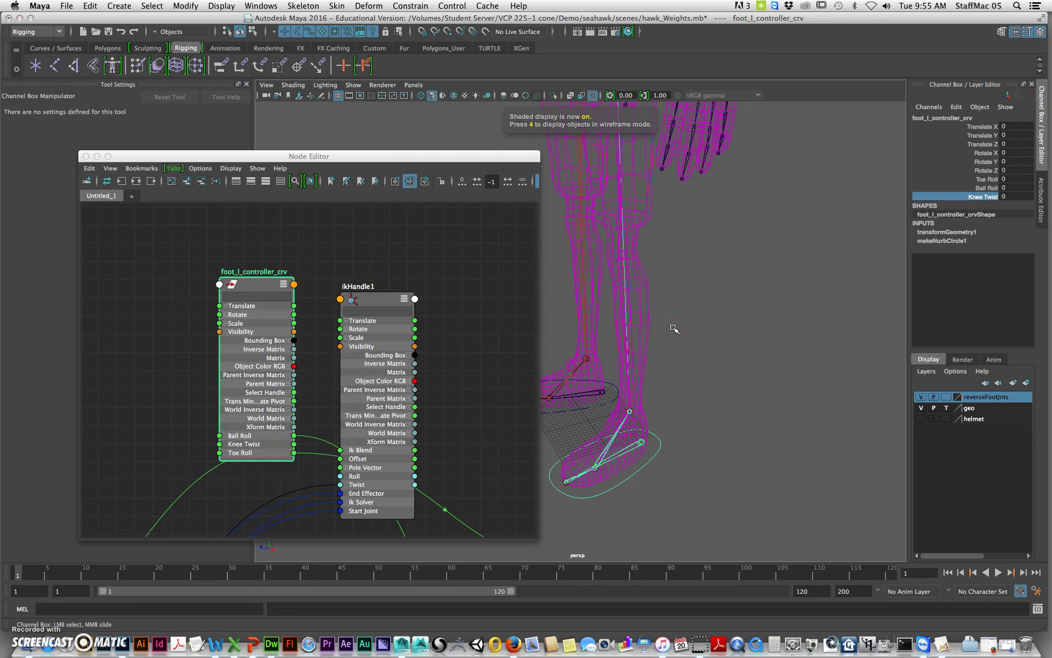
pyautogui.press('5')
# Step: Set the geo layer's display type to Reference, keeping the reverseFootJnts layer at Normal
pyautogui.click(947, 410)
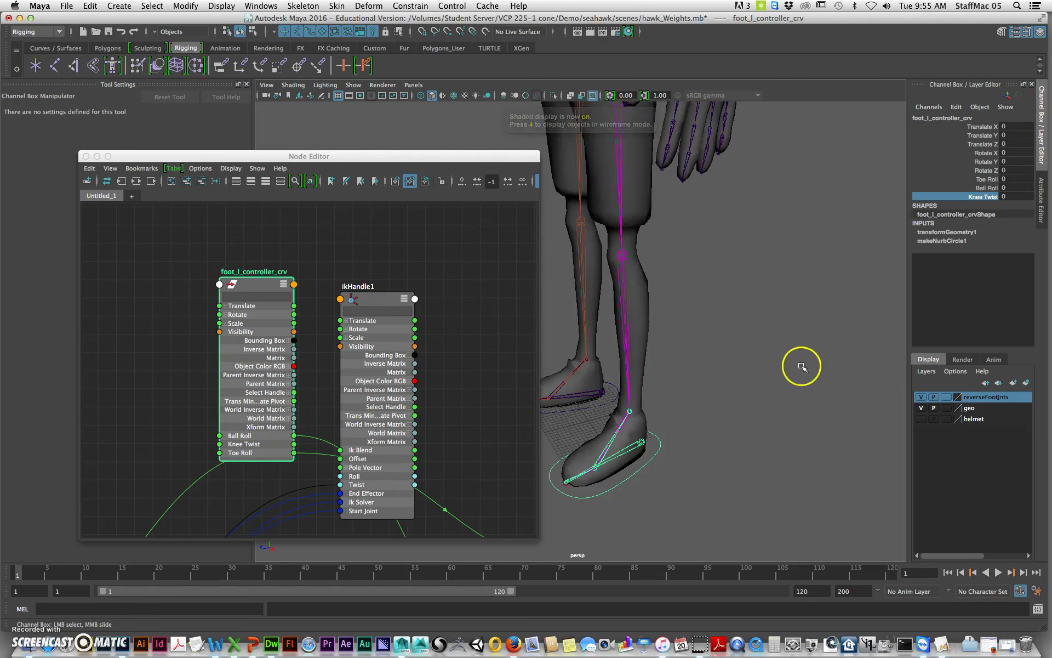
pyautogui.keyDown('alt'); pyautogui.moveTo(801, 366); pyautogui.dragTo(712, 336); pyautogui.keyUp('alt')
pyautogui.keyDown('alt'); pyautogui.moveTo(712, 336); pyautogui.dragTo(905, 426, button='right'); pyautogui.keyUp('alt')
pyautogui.click(945, 397)
pyautogui.click(946, 408)
pyautogui.click(947, 408)
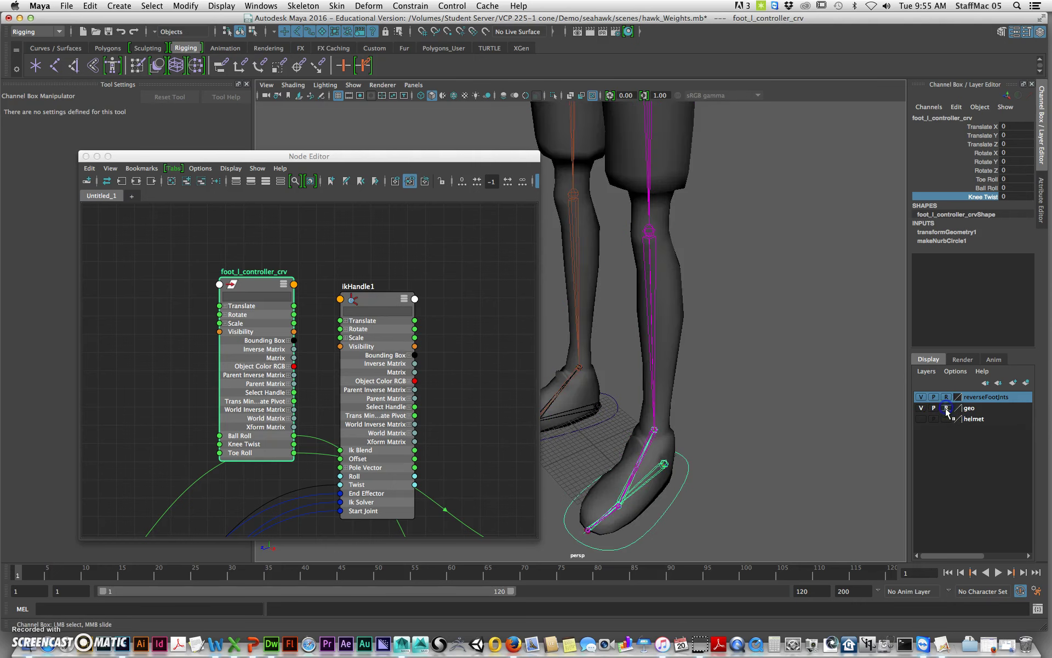
pyautogui.click(947, 398)
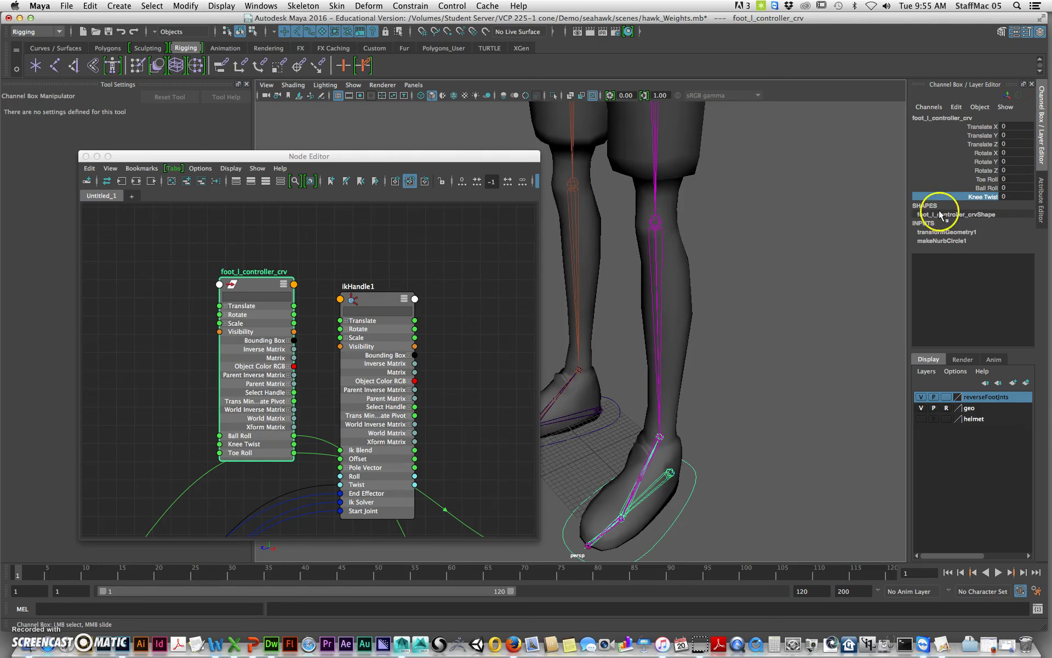
# Step: Test the left foot controller's Knee Twist attribute by sliding its value, and undo the change
pyautogui.click(980, 195)
pyautogui.moveTo(740, 286); pyautogui.dragTo(970, 291, button='middle')
pyautogui.hotkey('ctrl', 'z')
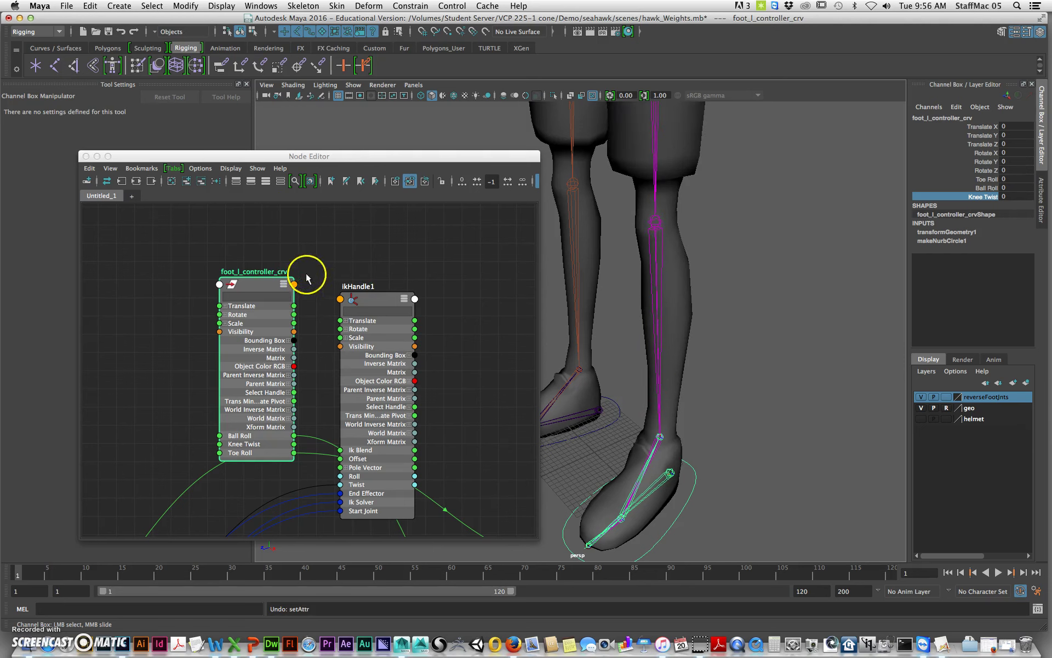
# Step: Close the Node Editor and switch the viewport at the right foot to wireframe display
pyautogui.click(86, 156)
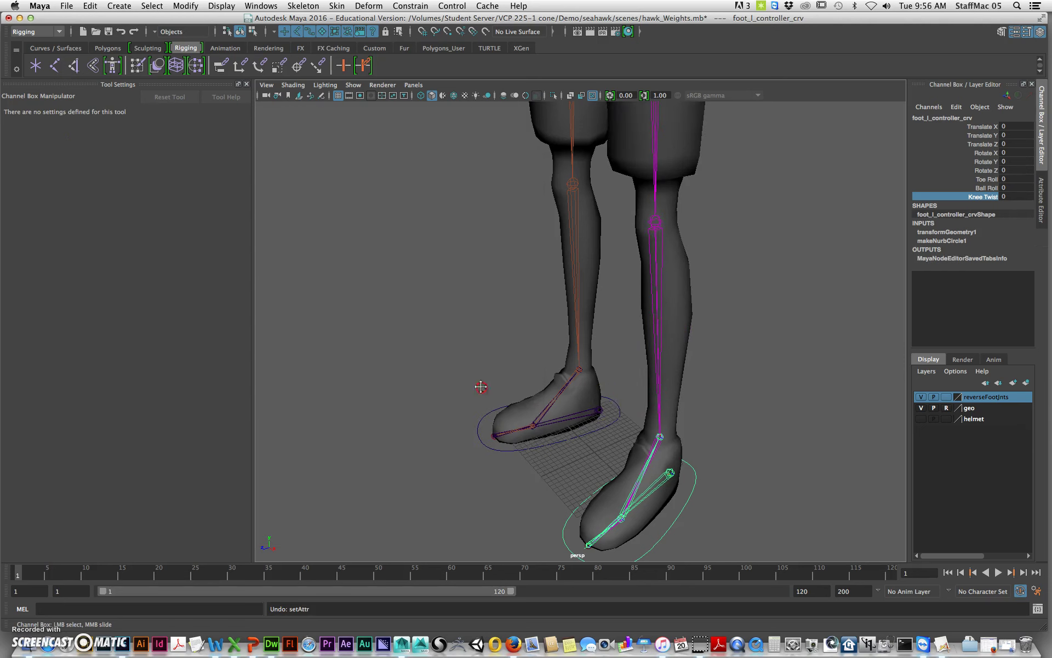
pyautogui.keyDown('alt'); pyautogui.moveTo(482, 386); pyautogui.dragTo(523, 356, button='middle'); pyautogui.keyUp('alt')
pyautogui.scroll(5, 615, 399)
pyautogui.keyDown('alt'); pyautogui.moveTo(617, 405); pyautogui.dragTo(624, 373, button='middle'); pyautogui.keyUp('alt')
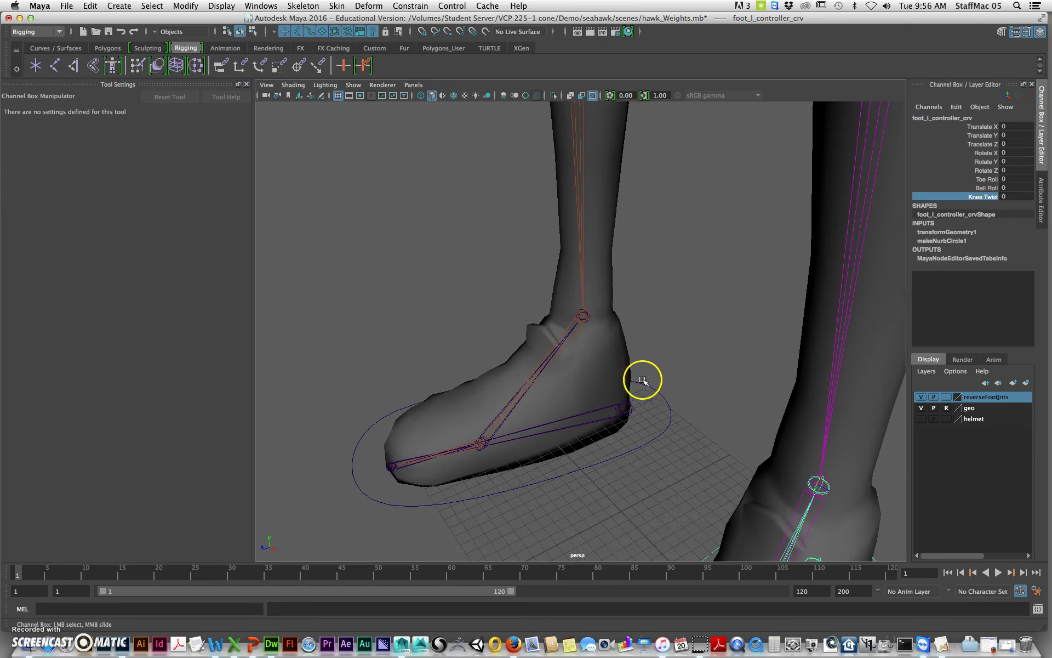
pyautogui.press('4')
# Step: Select the right foot controller and add reversFoot_r_jnt_02 at the tip of the toes to the selection
pyautogui.keyDown('alt'); pyautogui.moveTo(434, 408); pyautogui.dragTo(540, 425, button='right'); pyautogui.keyUp('alt')
pyautogui.keyDown('alt'); pyautogui.moveTo(541, 425); pyautogui.dragTo(564, 322, button='middle'); pyautogui.keyUp('alt')
pyautogui.keyDown('alt'); pyautogui.moveTo(564, 322); pyautogui.dragTo(586, 356, button='right'); pyautogui.keyUp('alt')
pyautogui.keyDown('alt'); pyautogui.moveTo(586, 357); pyautogui.dragTo(594, 380, button='middle'); pyautogui.keyUp('alt')
pyautogui.moveTo(762, 382); pyautogui.dragTo(790, 420)
pyautogui.keyDown('alt'); pyautogui.moveTo(686, 421); pyautogui.dragTo(784, 400, button='middle'); pyautogui.keyUp('alt')
pyautogui.keyDown('alt'); pyautogui.moveTo(472, 408); pyautogui.dragTo(487, 426, button='right'); pyautogui.keyUp('alt')
pyautogui.keyDown('shift'); pyautogui.click(465, 437); pyautogui.keyUp('shift')
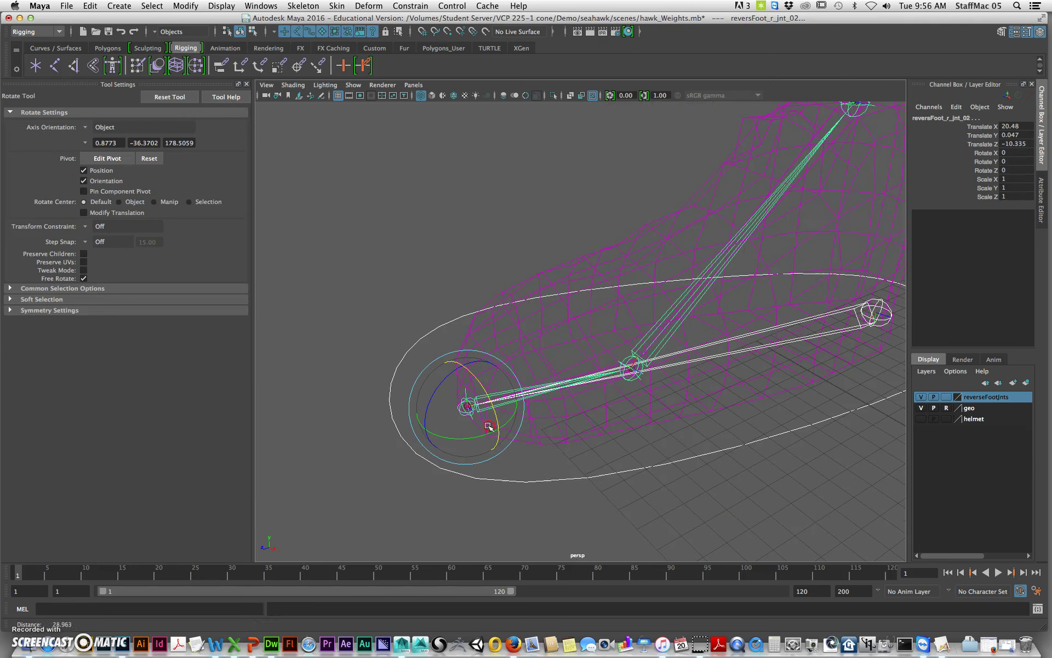
# Step: Open the Connection Editor and move it clear of the right foot in the viewport
pyautogui.click(262, 7)
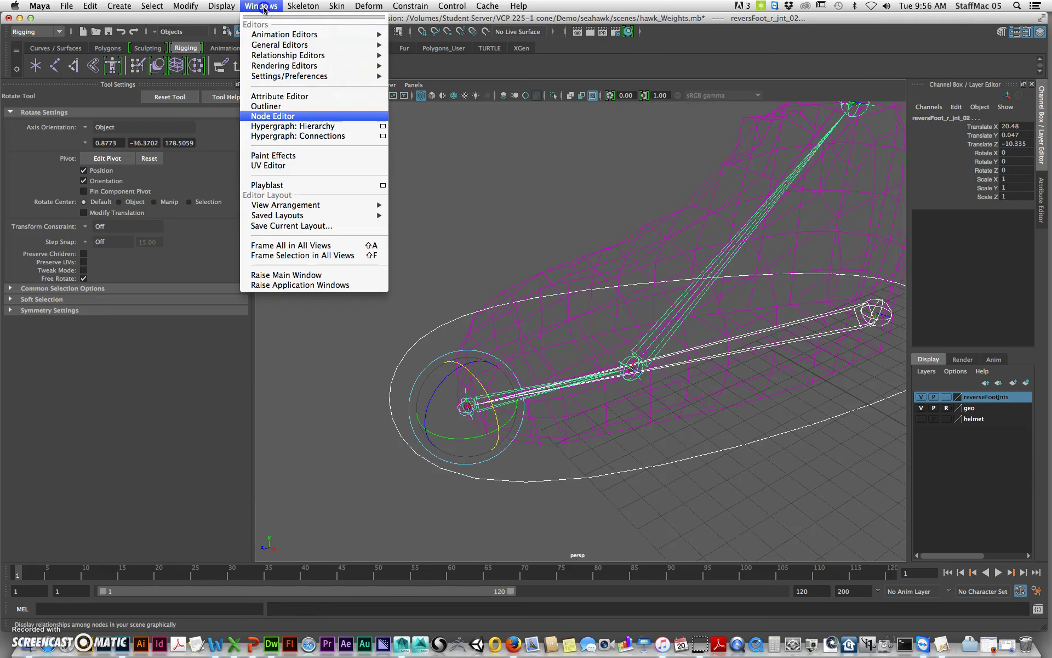
pyautogui.moveTo(307, 45)
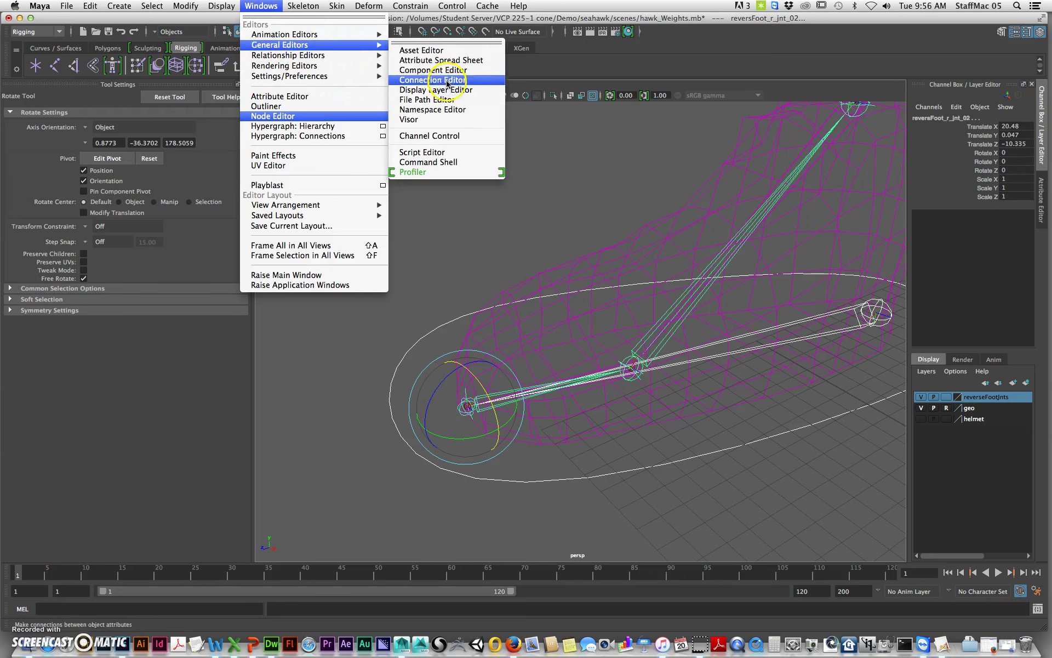
pyautogui.click(453, 80)
pyautogui.moveTo(522, 235); pyautogui.dragTo(288, 92)
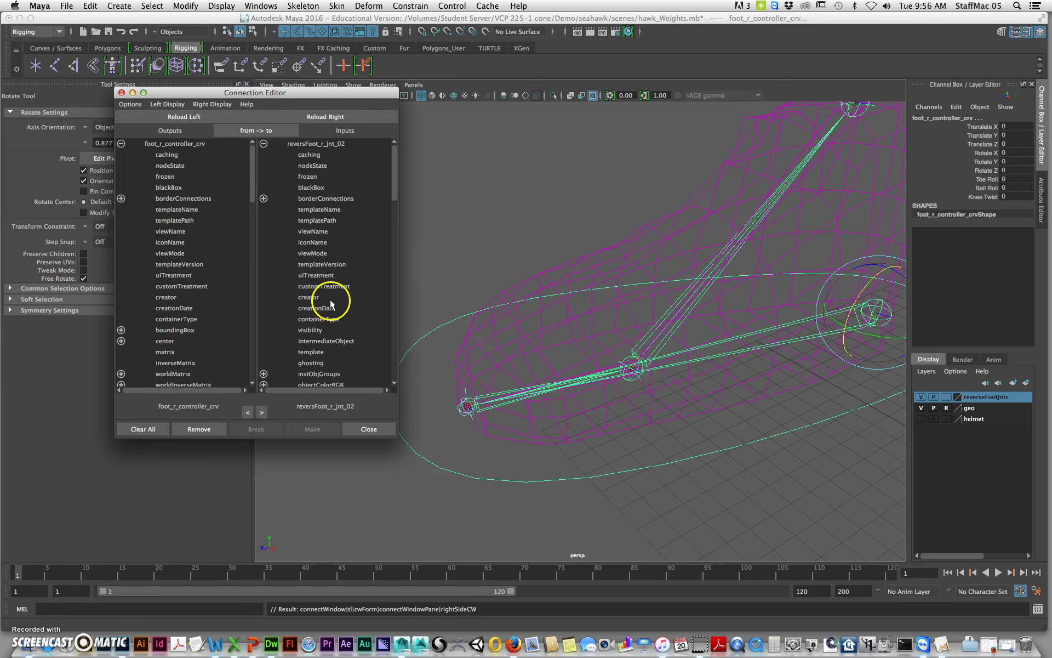
# Step: Connect the right foot controller's toeRoll attribute to rotateZ of reversFoot_r_jnt_02
pyautogui.moveTo(251, 165); pyautogui.dragTo(239, 374)
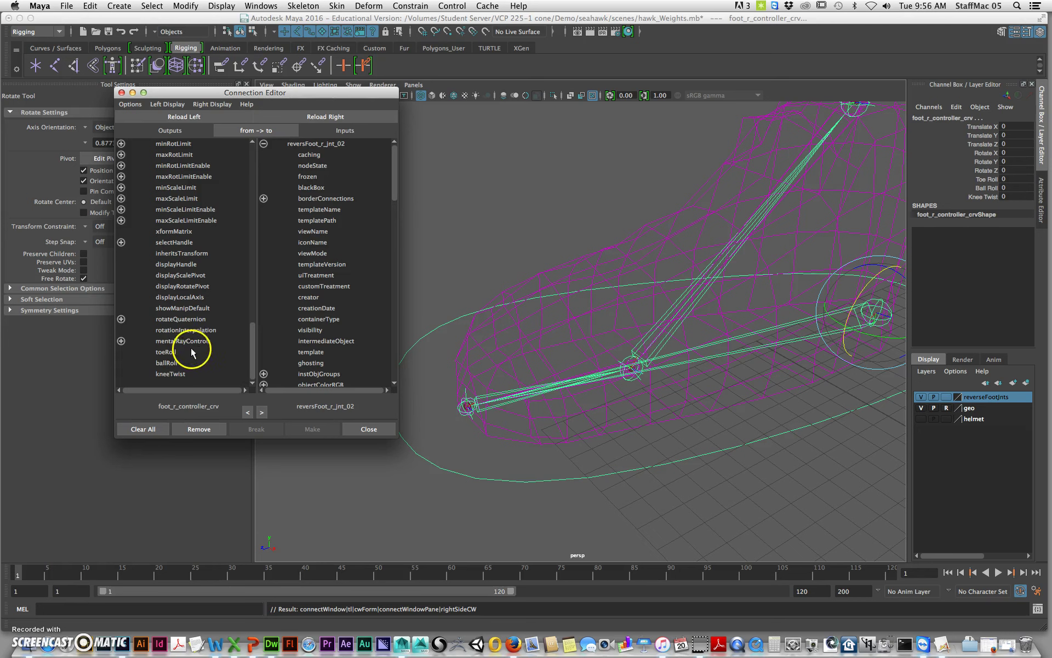
pyautogui.click(175, 352)
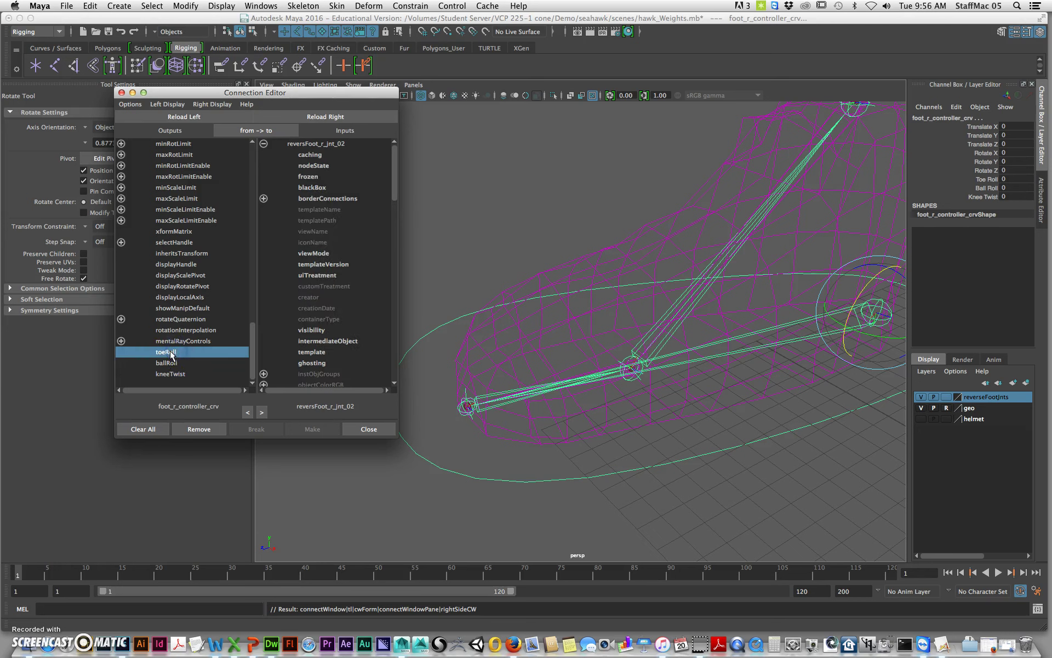
pyautogui.moveTo(392, 175); pyautogui.dragTo(391, 266)
pyautogui.click(264, 254)
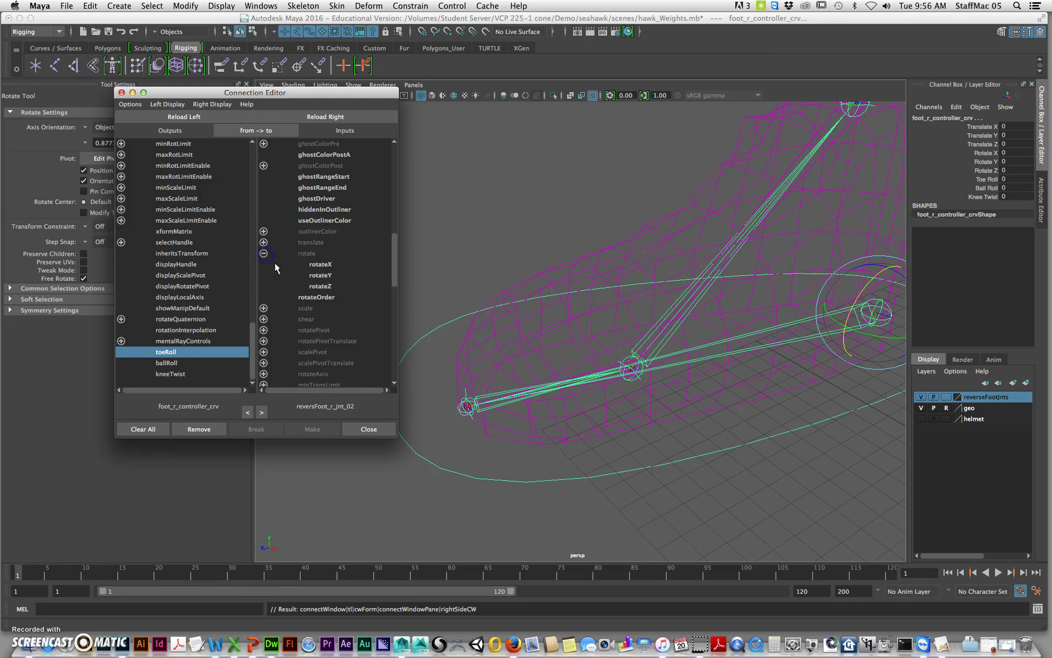
pyautogui.click(324, 286)
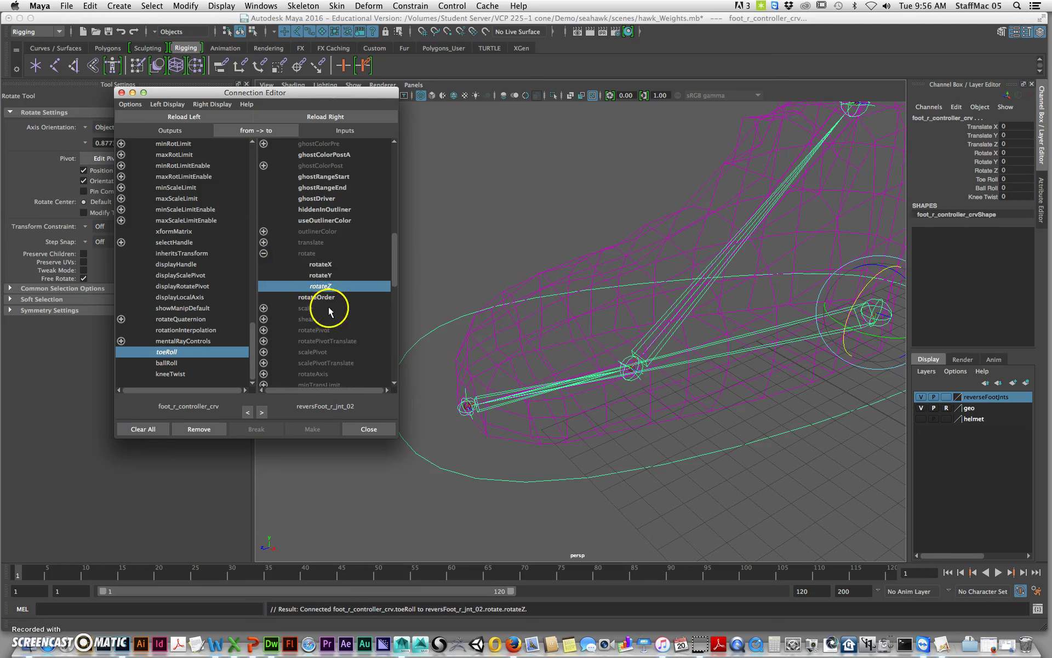
# Step: Load reversFoot_r_jnt_03 as the destination node and connect the controller's ballRoll attribute to its rotateZ
pyautogui.keyDown('alt'); pyautogui.moveTo(700, 465); pyautogui.dragTo(606, 376); pyautogui.keyUp('alt')
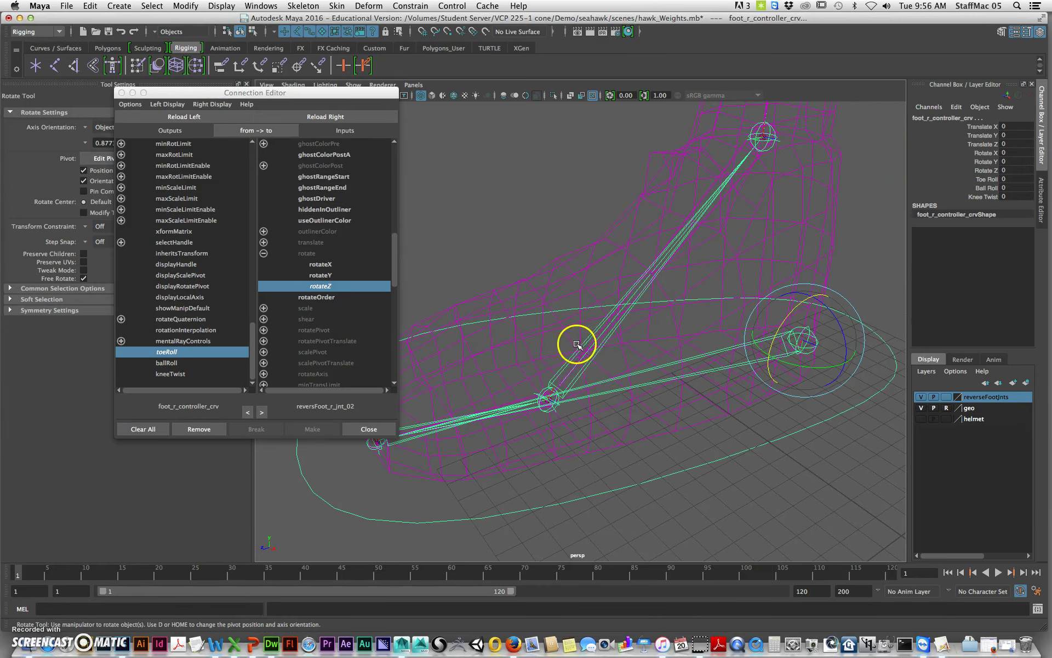
pyautogui.click(583, 375)
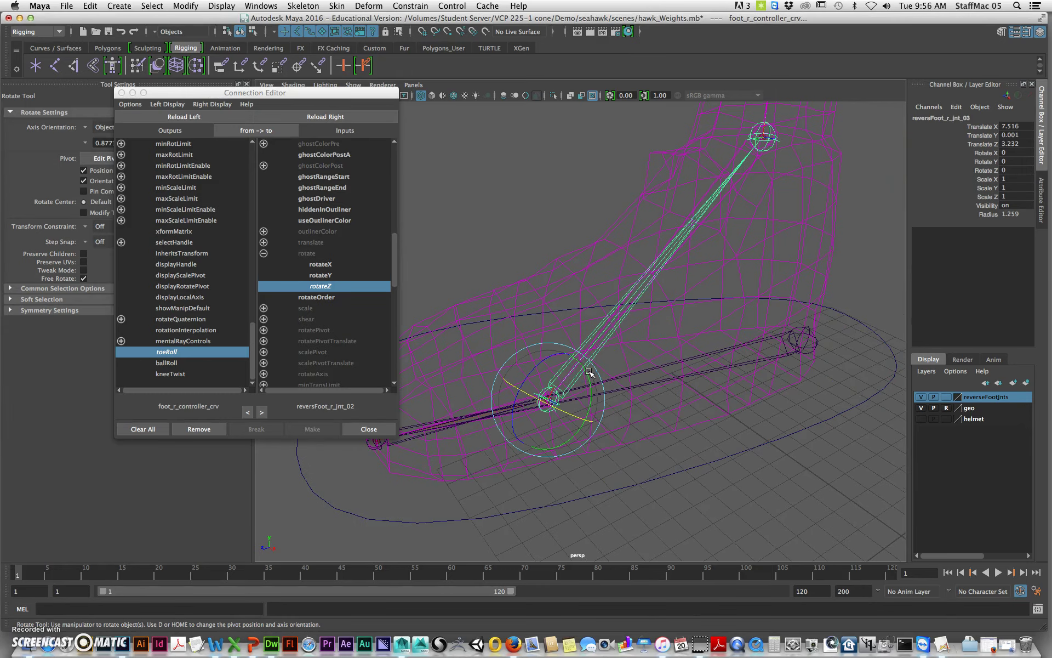
pyautogui.click(348, 117)
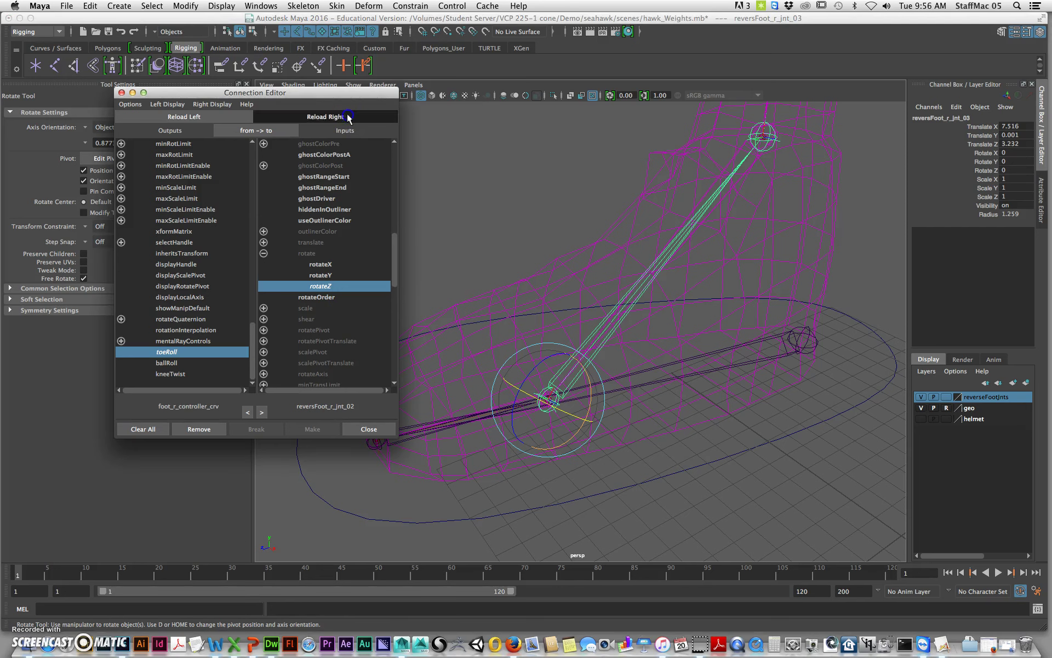
pyautogui.click(169, 363)
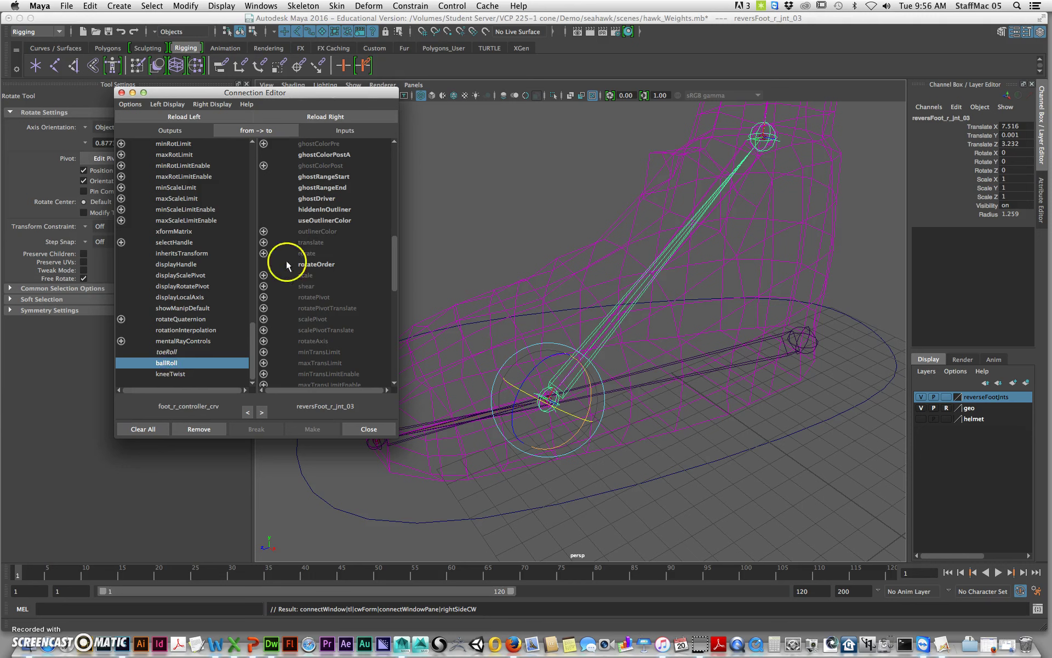
pyautogui.click(264, 253)
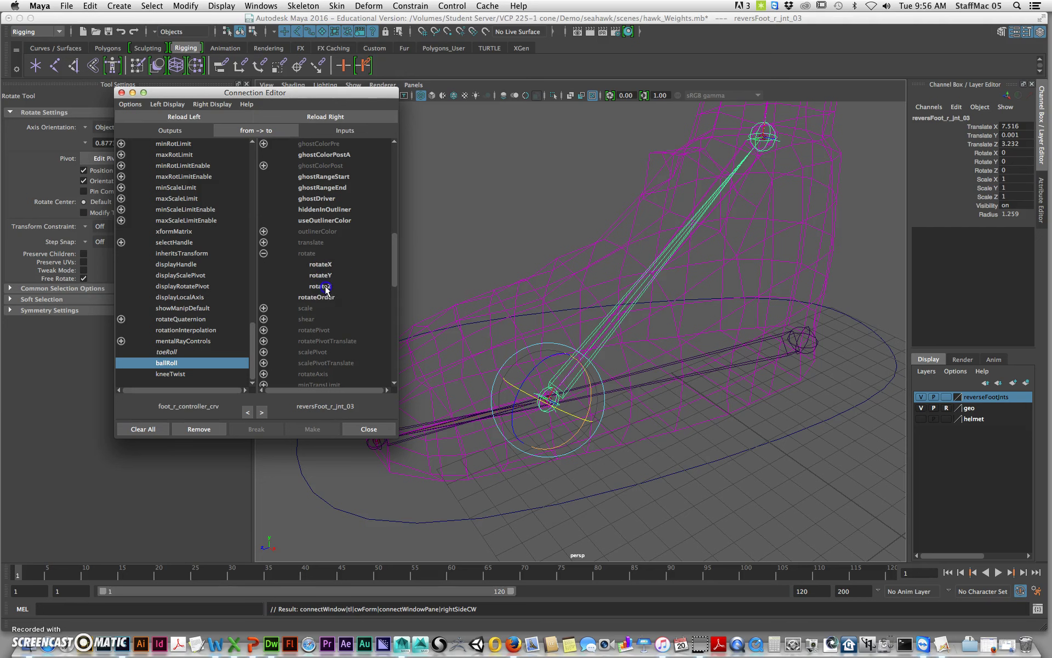
pyautogui.click(323, 286)
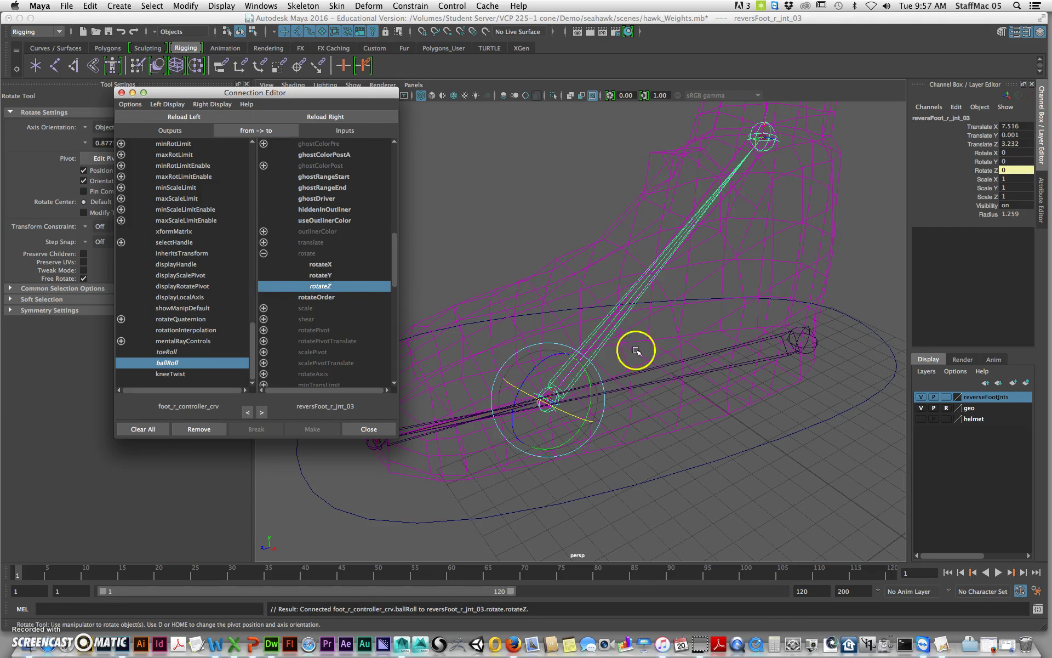
# Step: Load ikHandle2 at the ankle as the destination, connect kneeTwist to its twist attribute, and close the Connection Editor
pyautogui.click(781, 143)
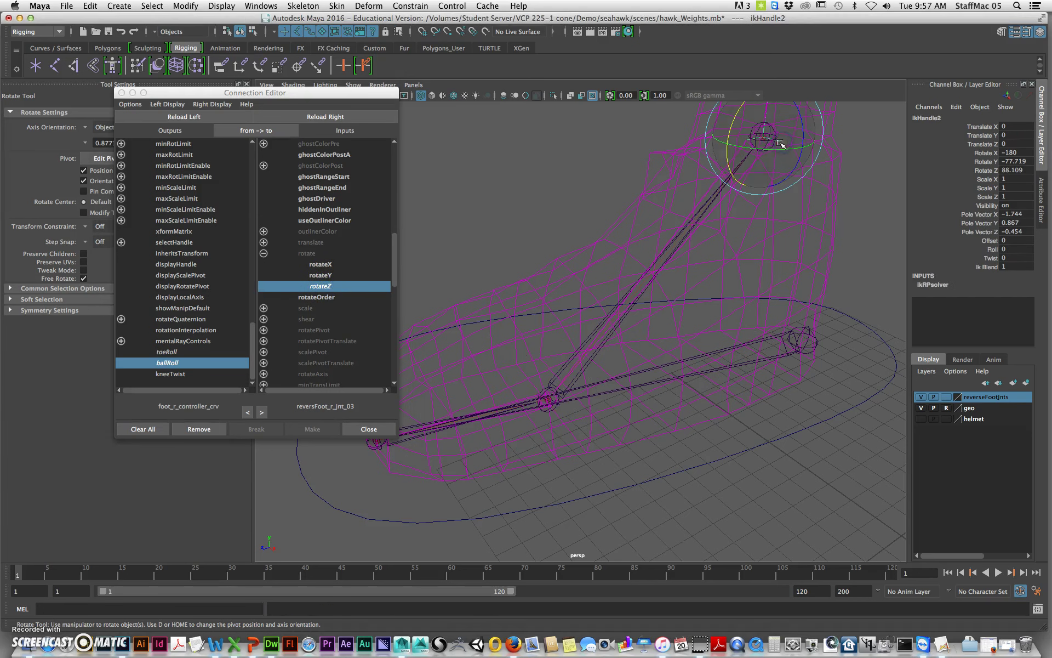
pyautogui.click(343, 117)
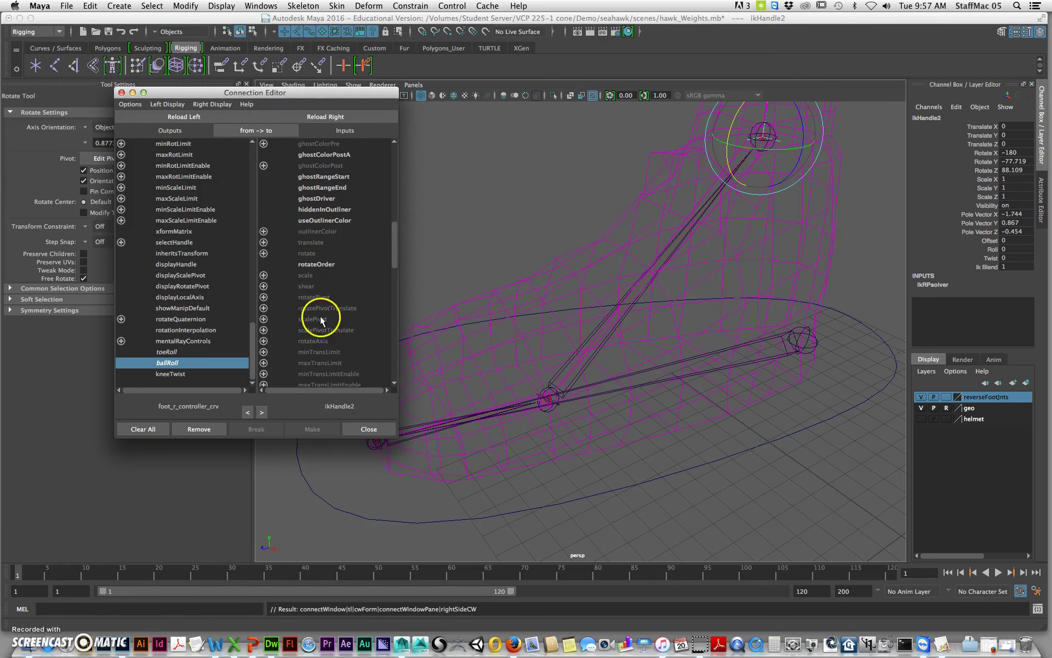
pyautogui.click(177, 375)
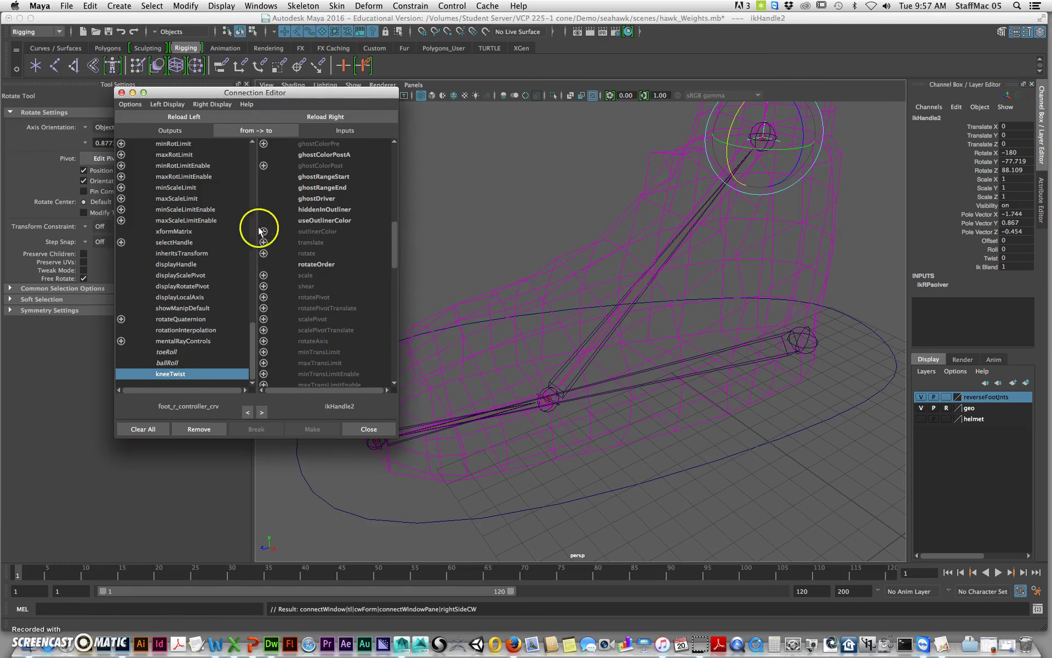
pyautogui.moveTo(394, 256); pyautogui.dragTo(378, 375)
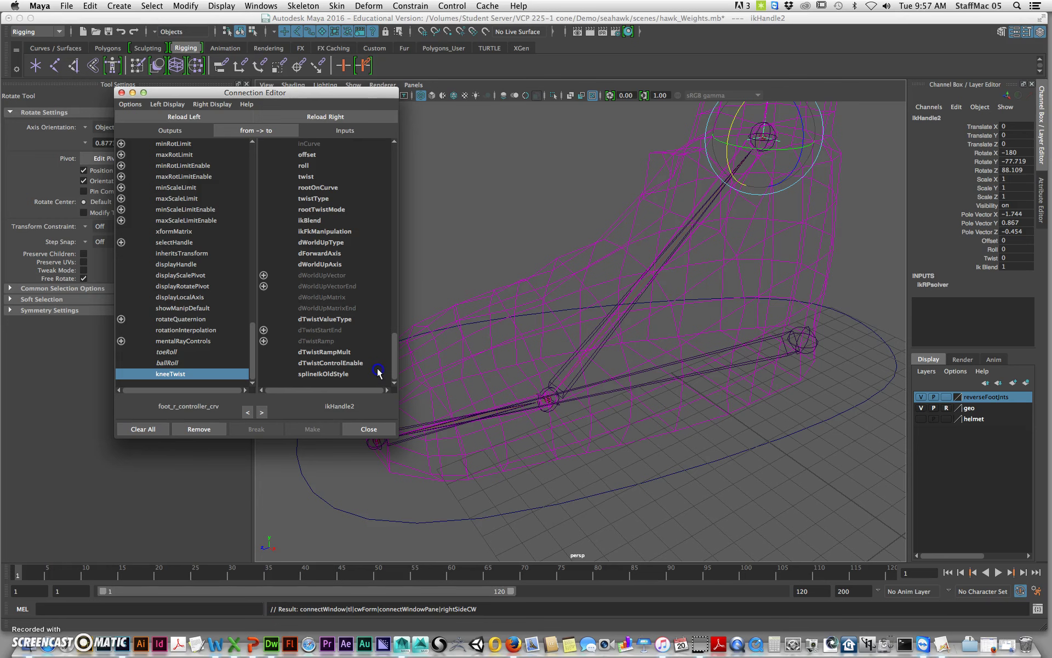
pyautogui.click(306, 177)
pyautogui.click(373, 429)
# Step: Select the right foot controller, test its Toe Roll attribute by sliding the value, and undo the change
pyautogui.keyDown('alt'); pyautogui.moveTo(698, 393); pyautogui.dragTo(639, 412, button='right'); pyautogui.keyUp('alt')
pyautogui.keyDown('alt'); pyautogui.moveTo(639, 412); pyautogui.dragTo(627, 437, button='middle'); pyautogui.keyUp('alt')
pyautogui.click(651, 407)
pyautogui.keyDown('alt'); pyautogui.moveTo(632, 426); pyautogui.dragTo(613, 428, button='right'); pyautogui.keyUp('alt')
pyautogui.keyDown('alt'); pyautogui.moveTo(633, 426); pyautogui.dragTo(619, 434, button='middle'); pyautogui.keyUp('alt')
pyautogui.moveTo(798, 311); pyautogui.dragTo(811, 326, button='right')
pyautogui.click(685, 369)
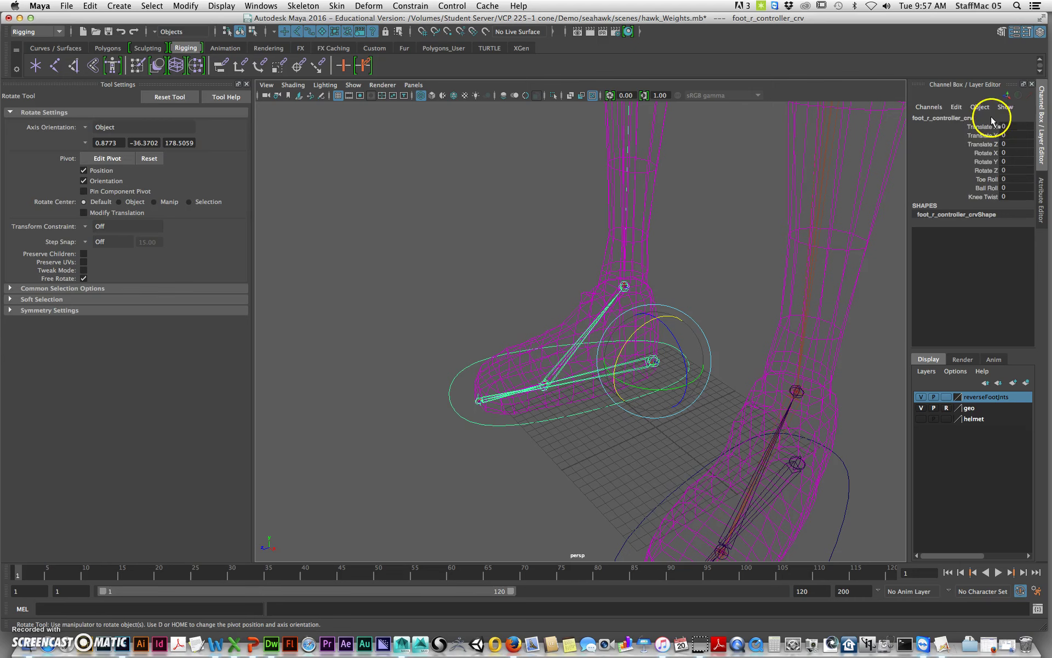
pyautogui.click(980, 179)
pyautogui.moveTo(649, 313); pyautogui.dragTo(712, 314, button='middle')
pyautogui.press('super+z')
# Step: Test the right foot controller's Ball Roll and Knee Twist attributes by sliding their values, undoing each change
pyautogui.click(989, 188)
pyautogui.moveTo(597, 270)
pyautogui.mouseDown(button='middle')
pyautogui.moveTo(613, 273)
pyautogui.moveTo(599, 280)
pyautogui.mouseUp(button='middle')
pyautogui.press('super+z')
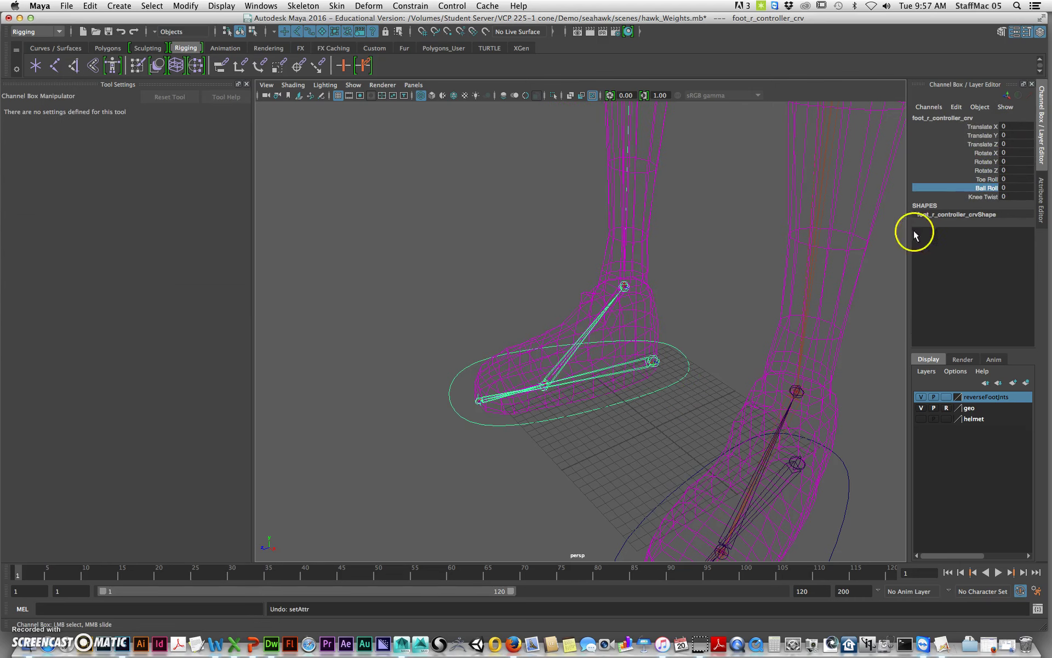
pyautogui.click(992, 196)
pyautogui.moveTo(668, 239); pyautogui.dragTo(692, 241, button='middle')
pyautogui.press('super+z')
# Step: Test a foot controller by moving it twice with the Move tool, undoing each move
pyautogui.keyDown('alt'); pyautogui.moveTo(683, 306); pyautogui.dragTo(383, 315, button='right'); pyautogui.keyUp('alt')
pyautogui.keyDown('alt'); pyautogui.moveTo(683, 296); pyautogui.dragTo(627, 369, button='middle'); pyautogui.keyUp('alt')
pyautogui.keyDown('alt'); pyautogui.moveTo(627, 369); pyautogui.dragTo(605, 379); pyautogui.keyUp('alt')
pyautogui.click(597, 478)
pyautogui.press('w')
pyautogui.moveTo(564, 462); pyautogui.dragTo(424, 148)
pyautogui.keyDown('alt'); pyautogui.moveTo(571, 247); pyautogui.dragTo(588, 363, button='middle'); pyautogui.keyUp('alt')
pyautogui.press('super+z')
pyautogui.moveTo(542, 555); pyautogui.dragTo(559, 361)
pyautogui.press('super+z')
# Step: Clear the selection and examine both legs with their foot controllers from several angles
pyautogui.keyDown('alt'); pyautogui.moveTo(697, 420); pyautogui.dragTo(574, 414, button='right'); pyautogui.keyUp('alt')
pyautogui.keyDown('alt'); pyautogui.moveTo(575, 415); pyautogui.dragTo(570, 374, button='middle'); pyautogui.keyUp('alt')
pyautogui.keyDown('alt'); pyautogui.moveTo(570, 373); pyautogui.dragTo(604, 390); pyautogui.keyUp('alt')
pyautogui.click(721, 338)
pyautogui.keyDown('alt'); pyautogui.moveTo(702, 382); pyautogui.dragTo(715, 380); pyautogui.keyUp('alt')
pyautogui.keyDown('alt'); pyautogui.moveTo(650, 313); pyautogui.dragTo(618, 312); pyautogui.keyUp('alt')
pyautogui.keyDown('alt'); pyautogui.moveTo(617, 313); pyautogui.dragTo(686, 335, button='right'); pyautogui.keyUp('alt')
pyautogui.keyDown('alt'); pyautogui.moveTo(686, 335); pyautogui.dragTo(648, 325, button='middle'); pyautogui.keyUp('alt')
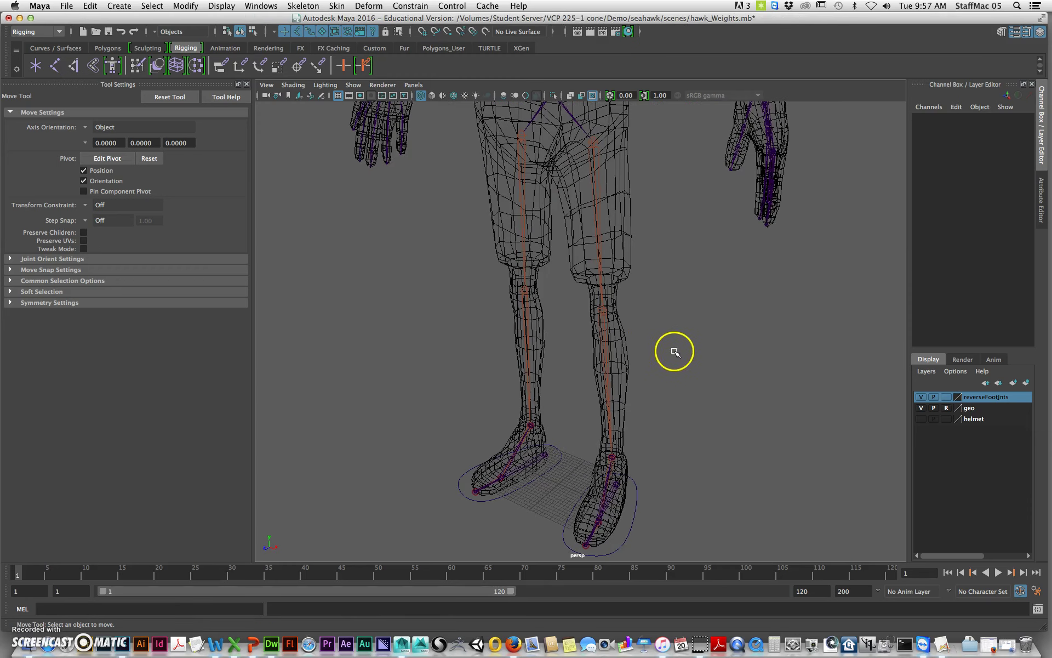
pyautogui.keyDown('alt'); pyautogui.moveTo(674, 351); pyautogui.dragTo(650, 346, button='right'); pyautogui.keyUp('alt')
pyautogui.keyDown('alt'); pyautogui.moveTo(651, 345); pyautogui.dragTo(623, 380); pyautogui.keyUp('alt')
pyautogui.keyDown('alt'); pyautogui.moveTo(623, 379); pyautogui.dragTo(655, 366, button='right'); pyautogui.keyUp('alt')
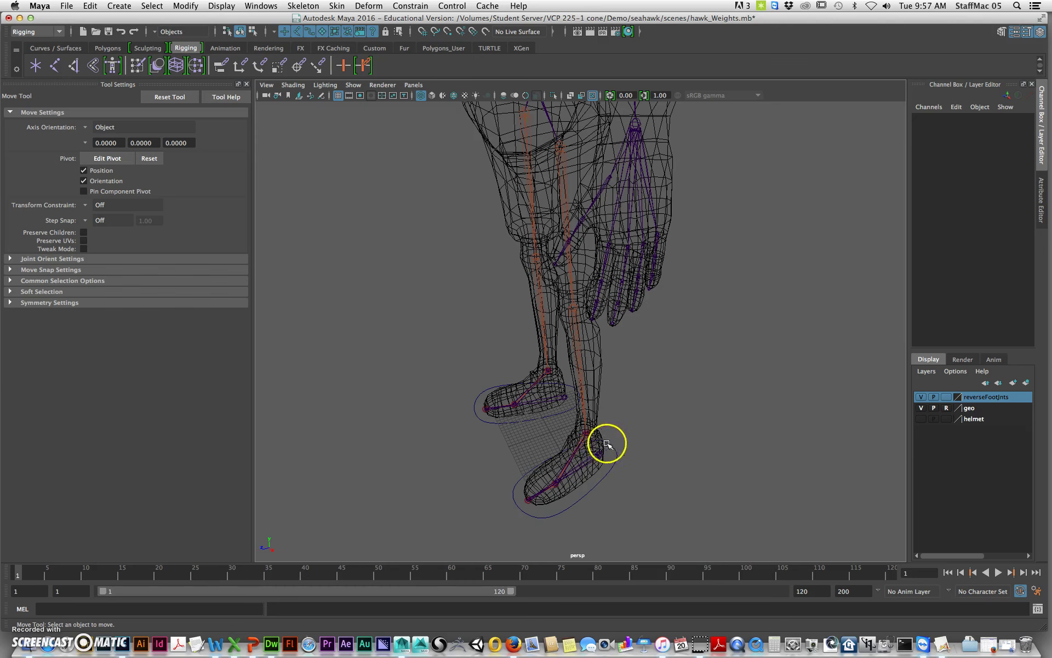
pyautogui.keyDown('alt'); pyautogui.moveTo(618, 410); pyautogui.dragTo(632, 378, button='middle'); pyautogui.keyUp('alt')
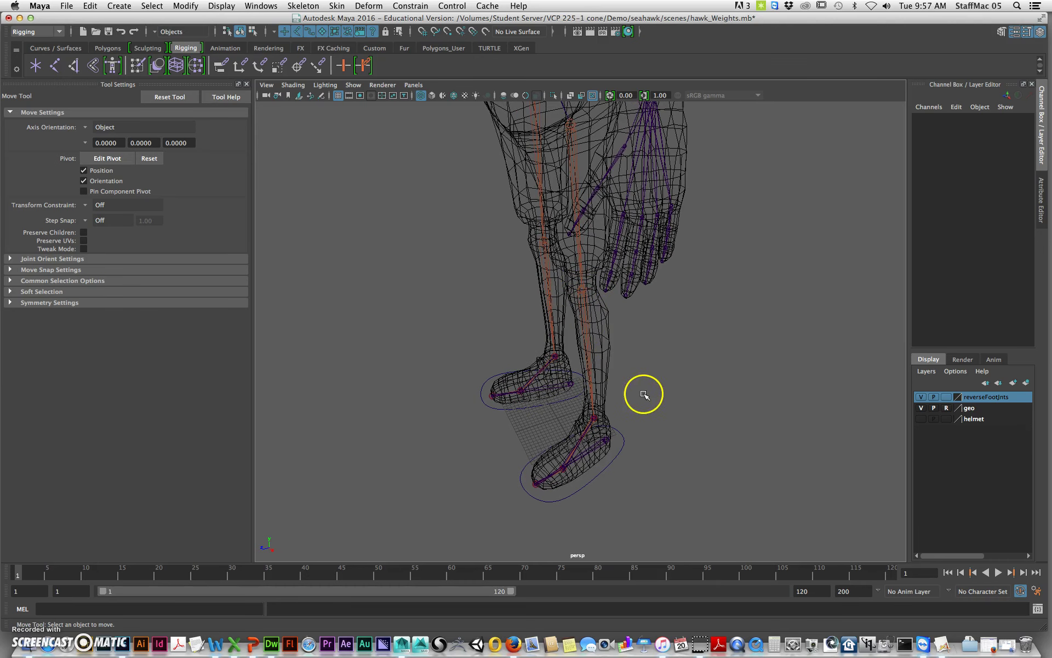
# Step: In the front view, begin a 1 Linear CV curve beside the character, tracing a diamond two grid cells wide on grid points
pyautogui.press('space')
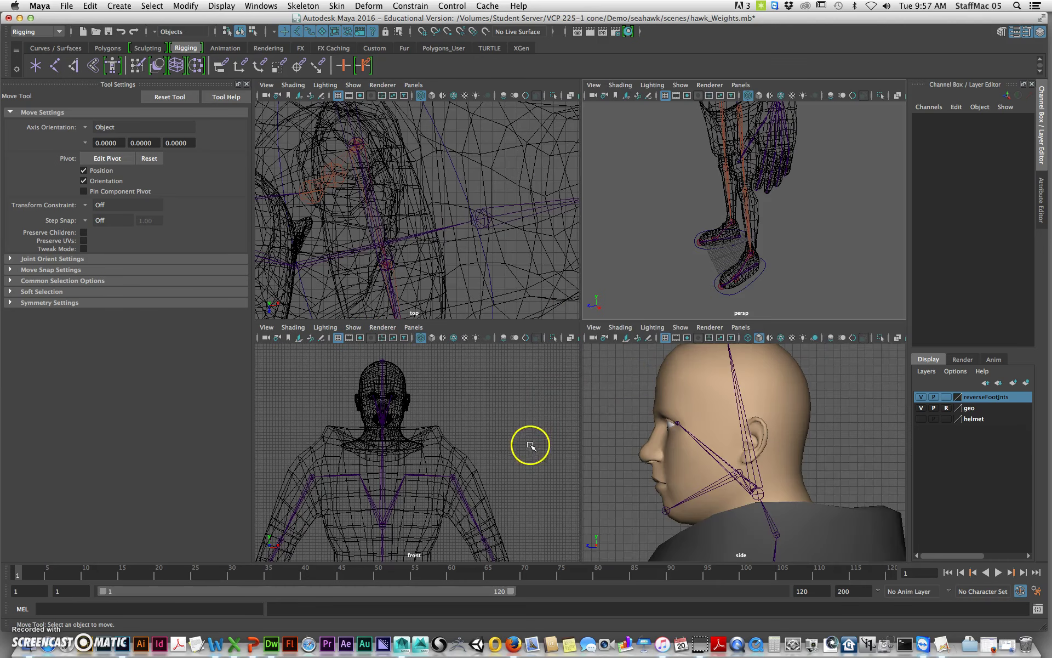
pyautogui.press('space')
pyautogui.keyDown('alt'); pyautogui.moveTo(725, 348); pyautogui.dragTo(449, 381, button='middle'); pyautogui.keyUp('alt')
pyautogui.scroll(2, 449, 380)
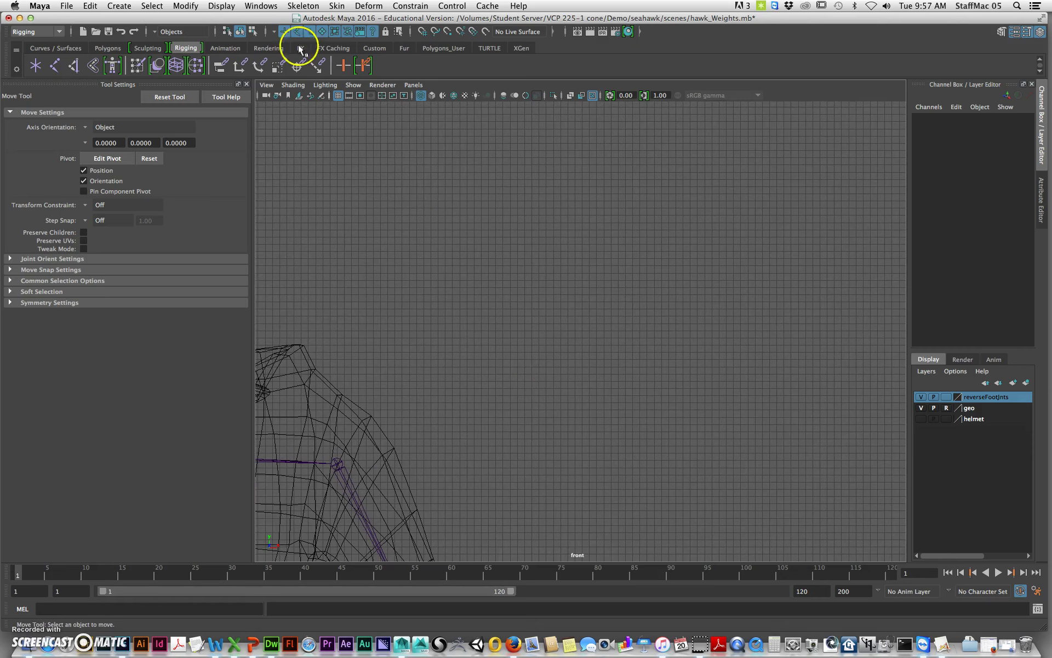
pyautogui.click(155, 7)
pyautogui.moveTo(118, 6)
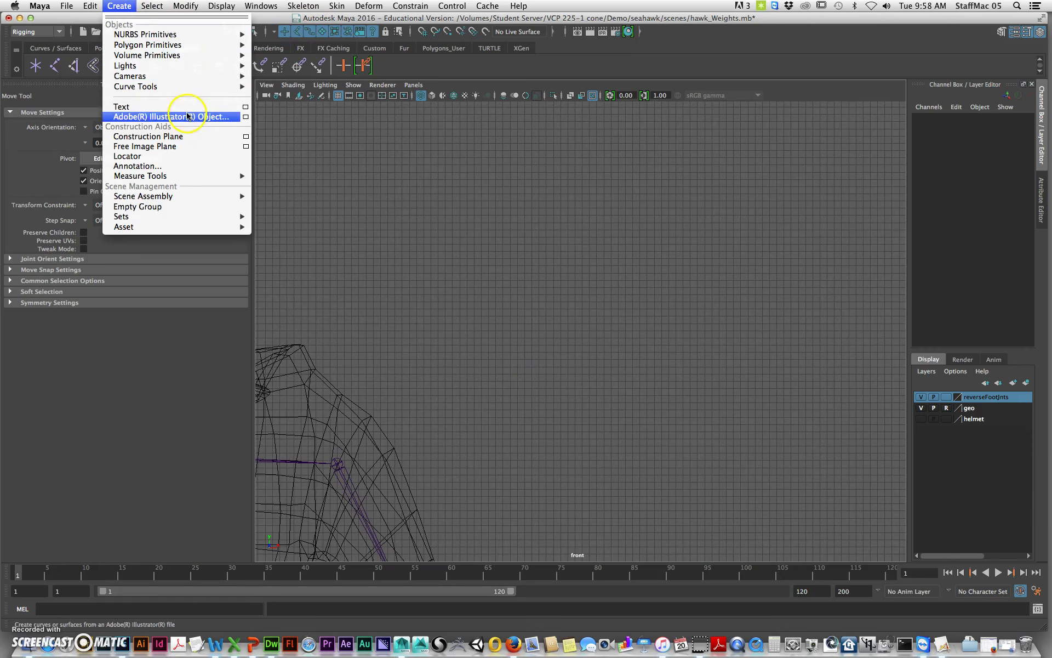
pyautogui.moveTo(172, 87)
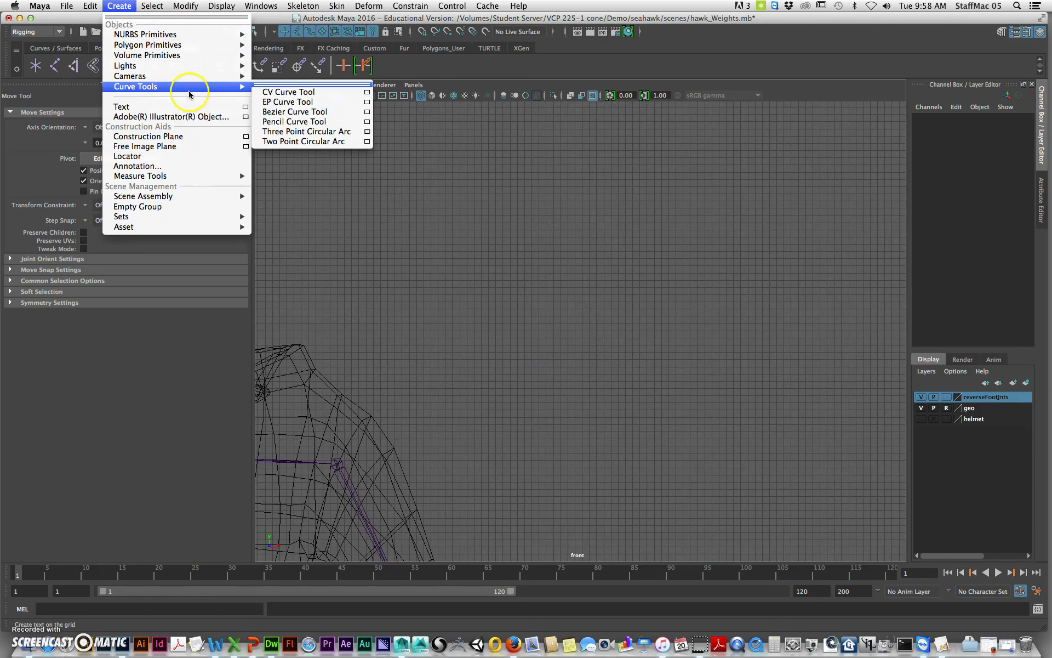
pyautogui.click(326, 93)
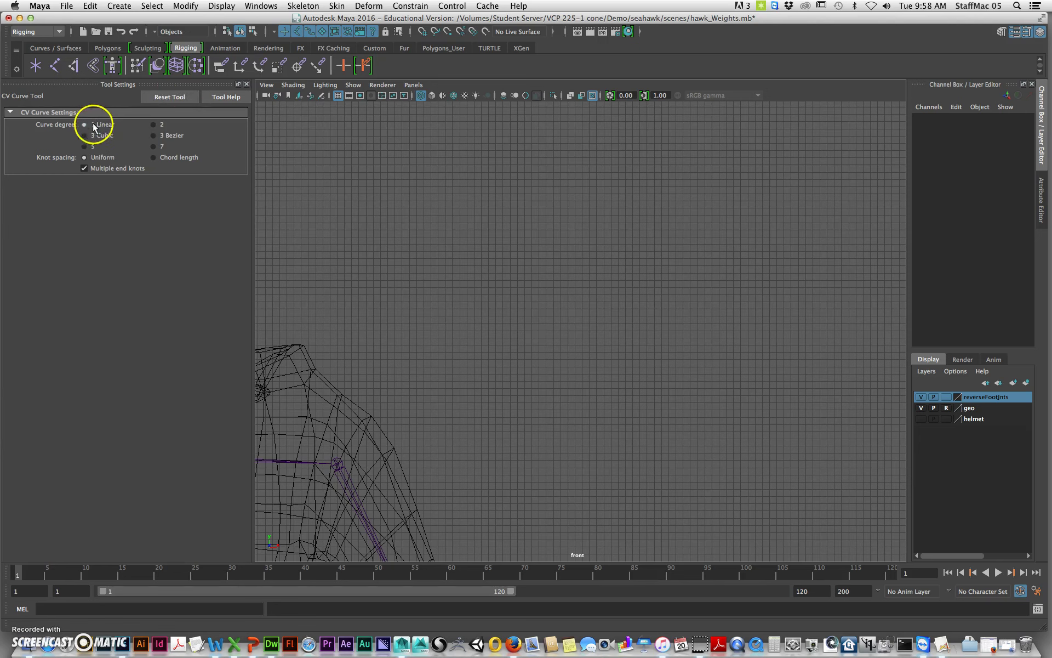
pyautogui.keyDown('alt'); pyautogui.moveTo(524, 322); pyautogui.dragTo(475, 348, button='middle'); pyautogui.keyUp('alt')
pyautogui.keyDown('alt'); pyautogui.moveTo(453, 323); pyautogui.dragTo(460, 322, button='right'); pyautogui.keyUp('alt')
pyautogui.scroll(3, 461, 322)
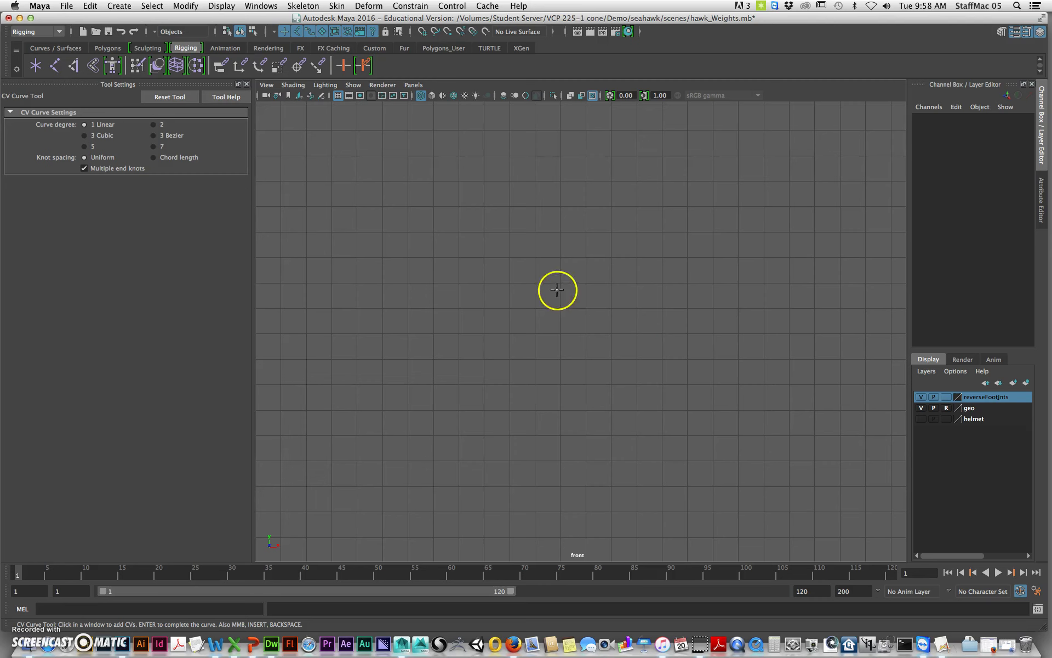
pyautogui.click(560, 282)
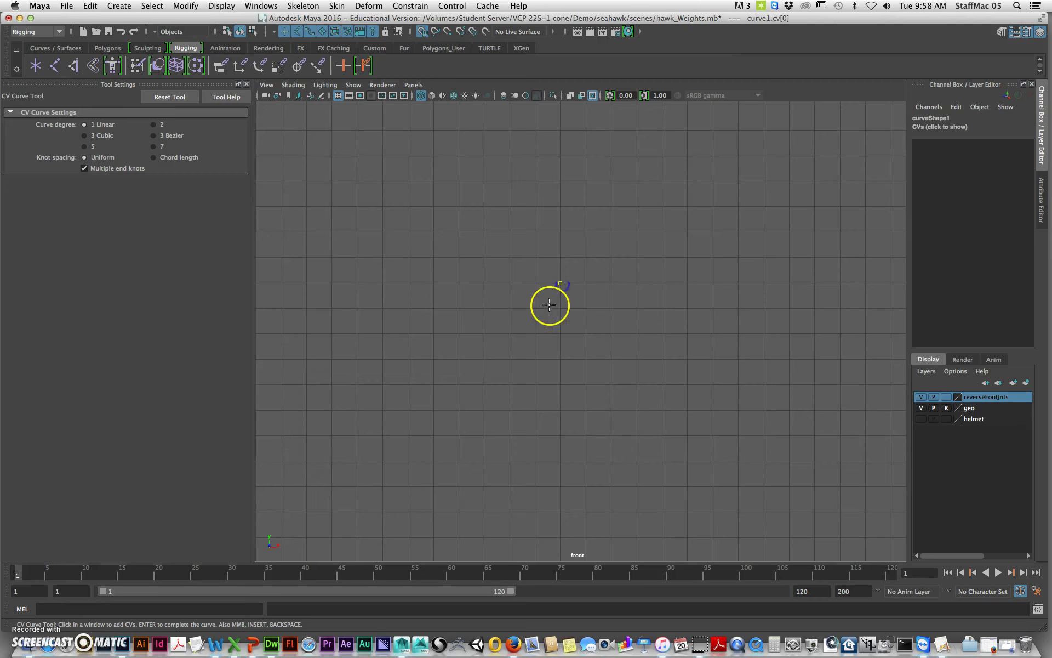
pyautogui.click(586, 309)
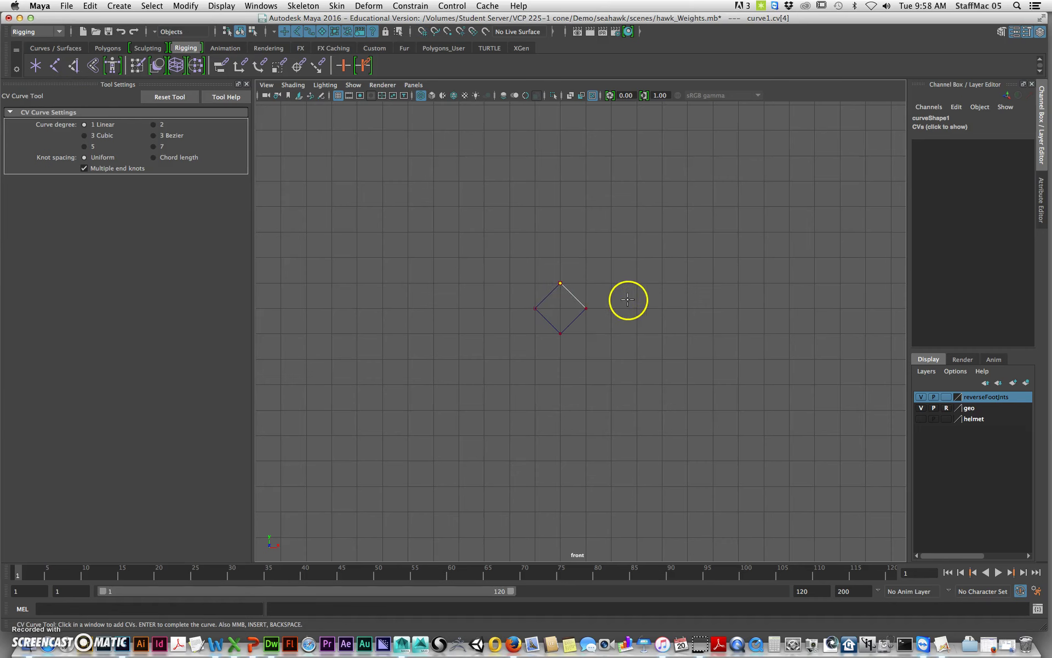
# Step: Continue the same curve in the side view in wireframe, tracing a second diamond perpendicular to the first
pyautogui.press('space')
pyautogui.press('space')
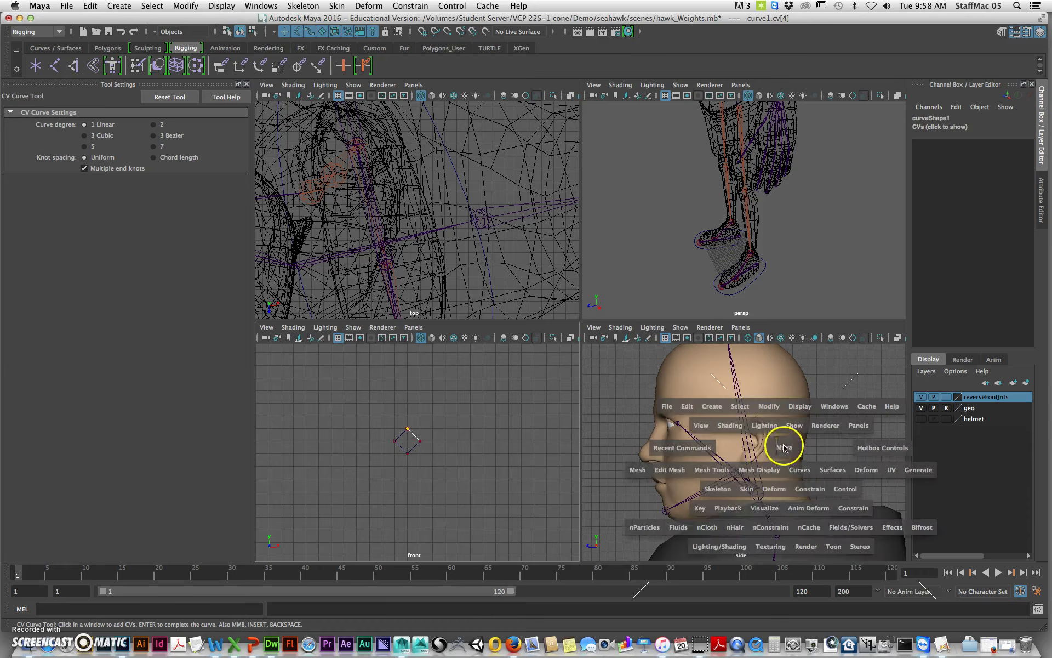
pyautogui.scroll(8, 630, 387)
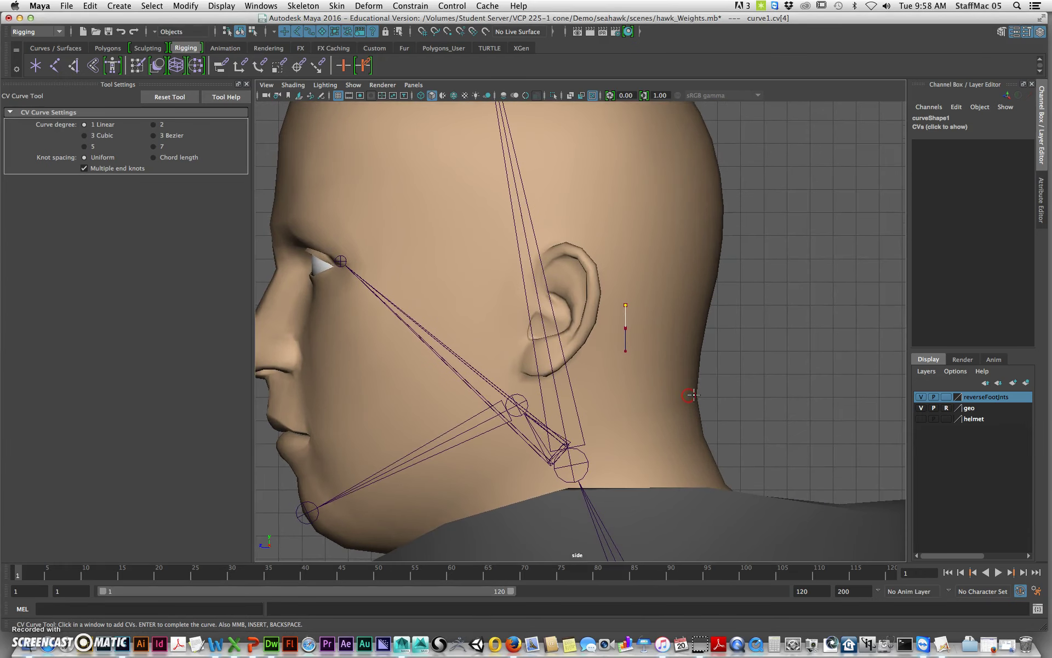
pyautogui.press('4')
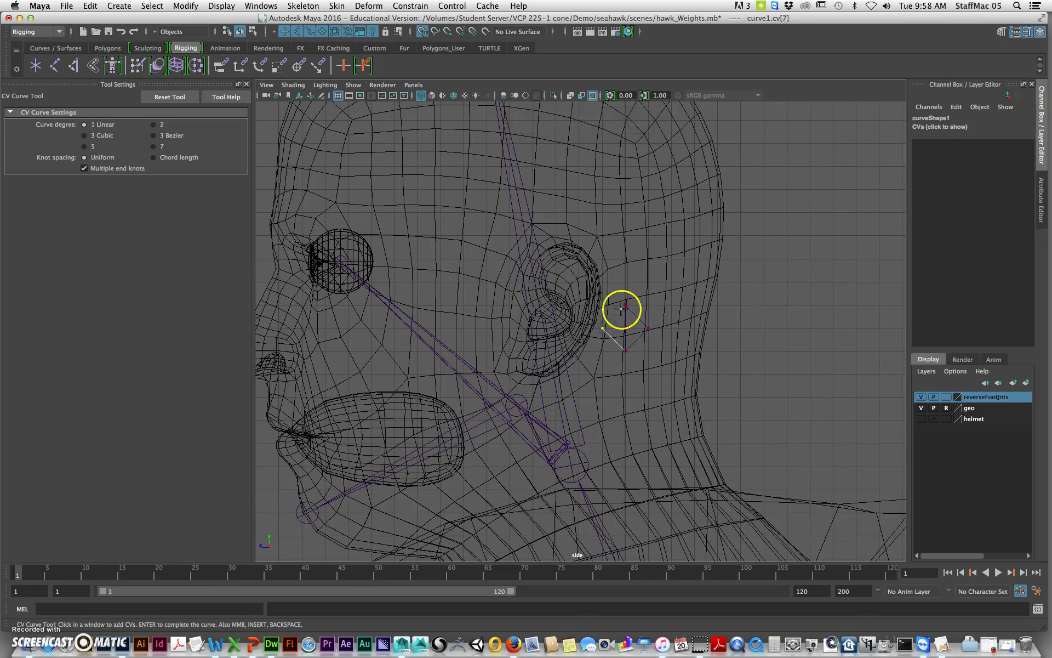
pyautogui.click(650, 327)
# Step: Trace the third, horizontal diamond of the curve in the top view on the grid points and complete the curve
pyautogui.press('space')
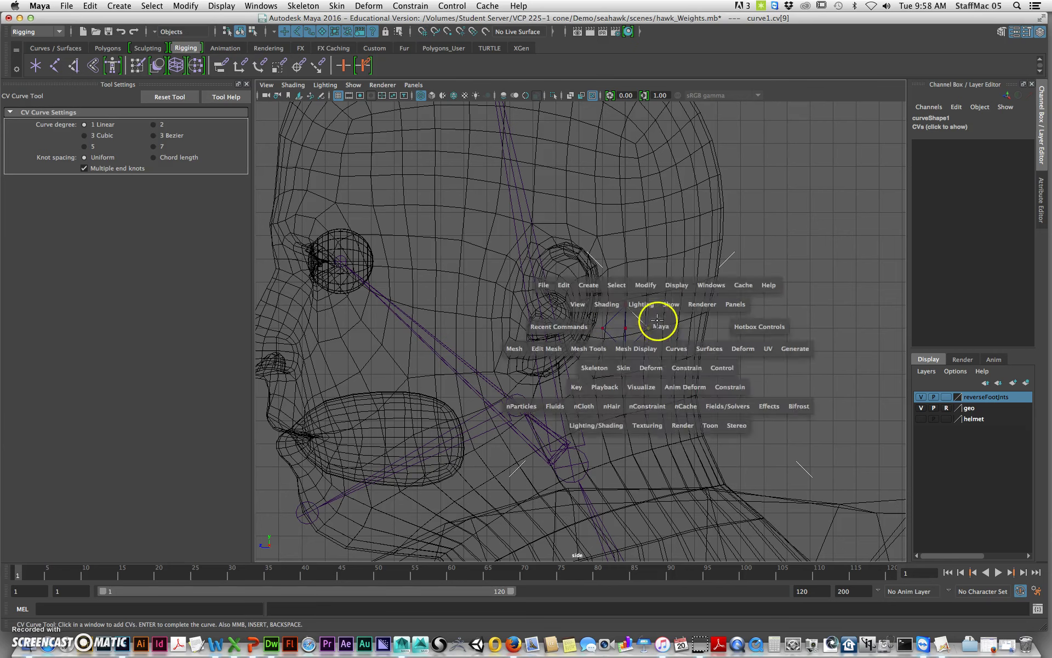
pyautogui.press('space')
pyautogui.keyDown('alt'); pyautogui.moveTo(592, 277); pyautogui.dragTo(456, 269, button='middle'); pyautogui.keyUp('alt')
pyautogui.keyDown('alt'); pyautogui.moveTo(611, 280); pyautogui.dragTo(82, 262, button='right'); pyautogui.keyUp('alt')
pyautogui.keyDown('alt'); pyautogui.moveTo(347, 301); pyautogui.dragTo(174, 333, button='middle'); pyautogui.keyUp('alt')
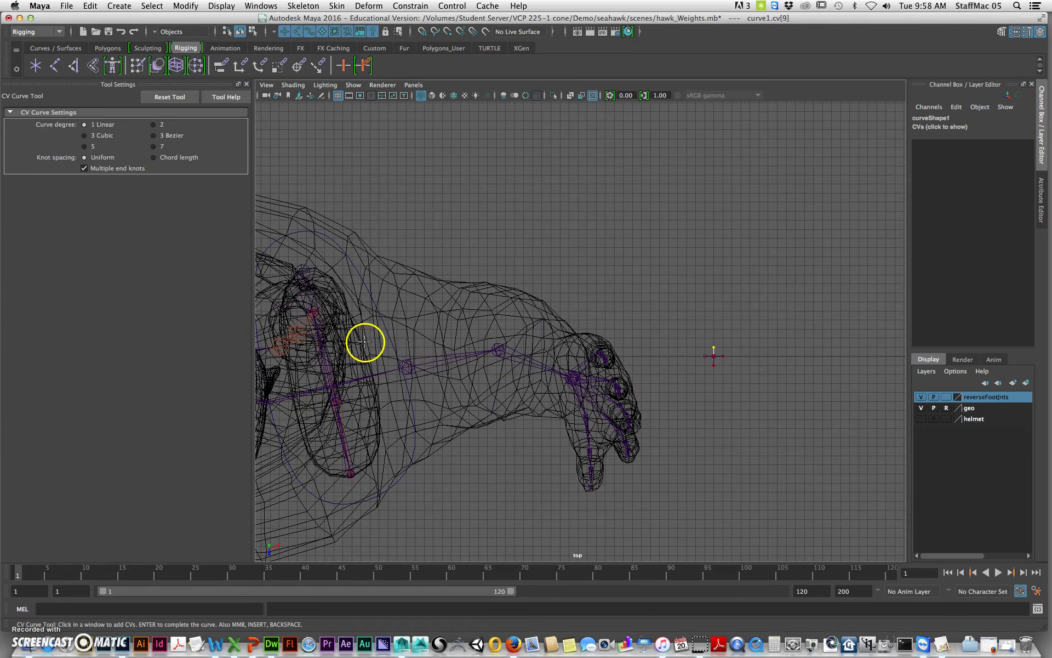
pyautogui.press('f')
pyautogui.keyDown('alt'); pyautogui.moveTo(625, 449); pyautogui.dragTo(528, 449, button='right'); pyautogui.keyUp('alt')
pyautogui.keyDown('alt'); pyautogui.moveTo(535, 460); pyautogui.dragTo(515, 445, button='middle'); pyautogui.keyUp('alt')
pyautogui.keyDown('alt'); pyautogui.moveTo(450, 418); pyautogui.dragTo(691, 422, button='right'); pyautogui.keyUp('alt')
pyautogui.click(594, 347)
pyautogui.click(492, 351)
pyautogui.click(542, 300)
pyautogui.press('Return')
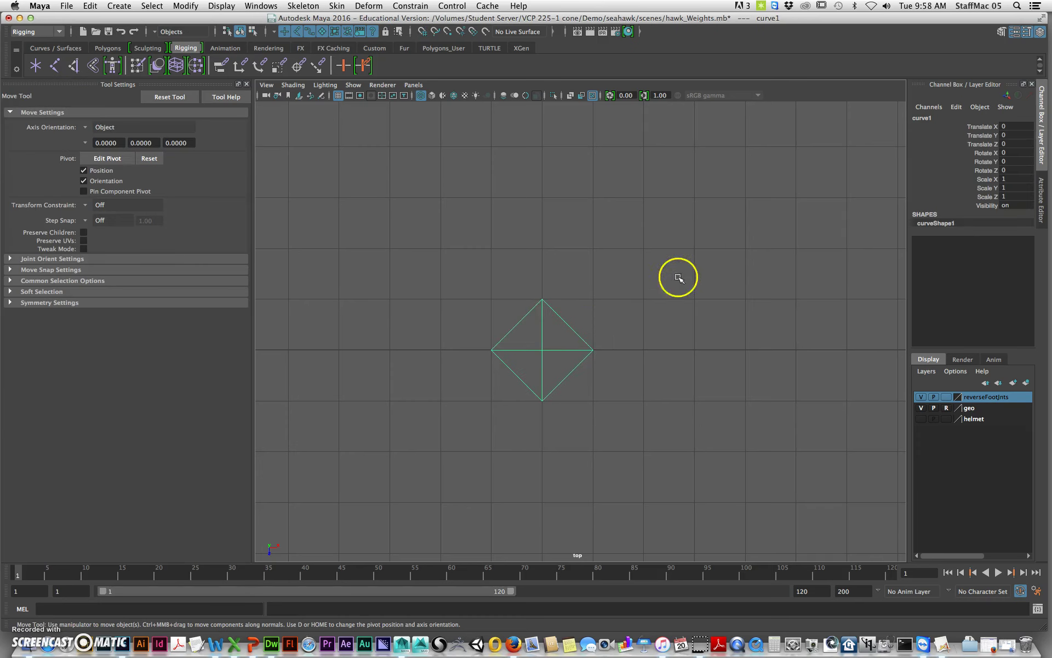
# Step: Frame the finished diamond curve in the perspective view and examine its shape and location relative to the character
pyautogui.press('space')
pyautogui.press('space')
pyautogui.keyDown('alt'); pyautogui.moveTo(660, 357); pyautogui.dragTo(505, 400); pyautogui.keyUp('alt')
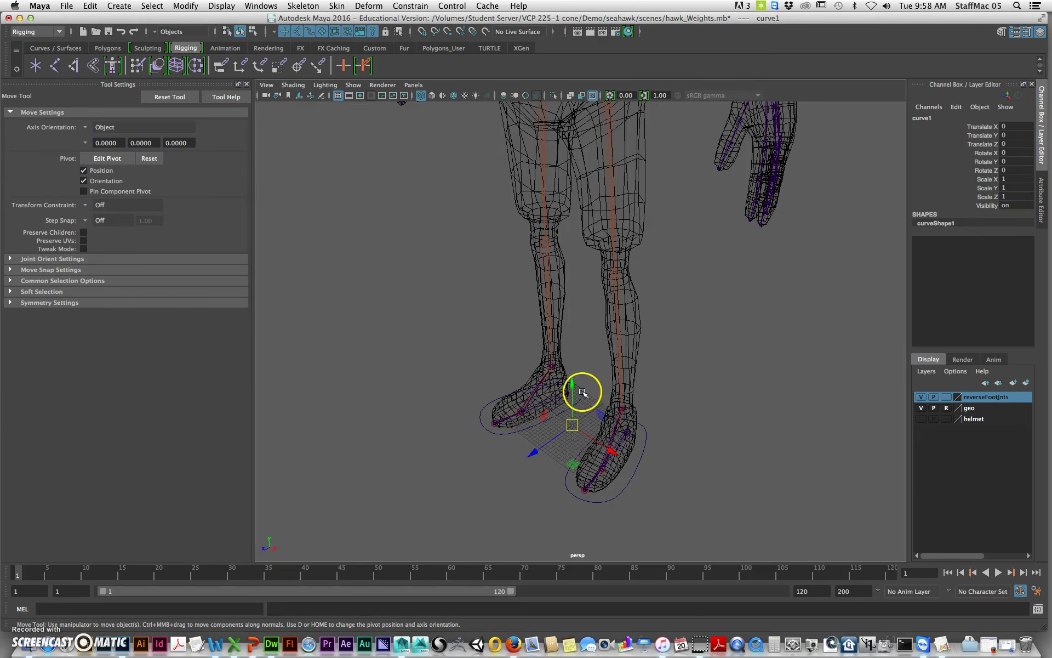
pyautogui.press('f')
pyautogui.keyDown('alt'); pyautogui.moveTo(575, 397); pyautogui.dragTo(655, 388); pyautogui.keyUp('alt')
pyautogui.keyDown('alt'); pyautogui.moveTo(656, 388); pyautogui.dragTo(423, 378, button='right'); pyautogui.keyUp('alt')
pyautogui.keyDown('alt'); pyautogui.moveTo(591, 388); pyautogui.dragTo(470, 395, button='right'); pyautogui.keyUp('alt')
pyautogui.keyDown('alt'); pyautogui.moveTo(559, 406); pyautogui.dragTo(583, 387, button='middle'); pyautogui.keyUp('alt')
pyautogui.keyDown('alt'); pyautogui.moveTo(583, 387); pyautogui.dragTo(603, 402); pyautogui.keyUp('alt')
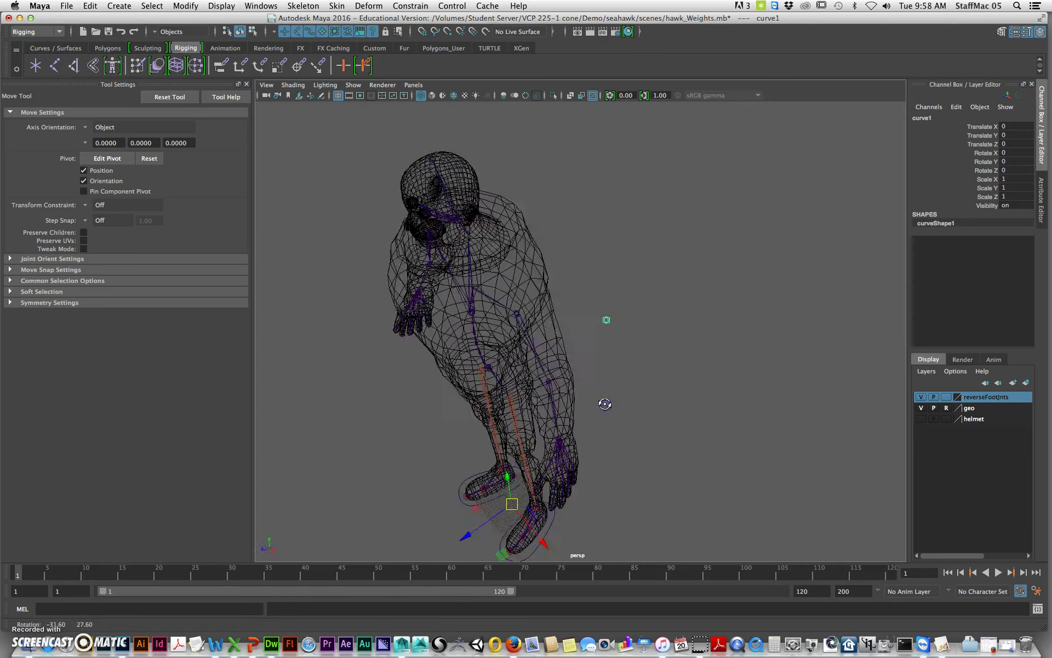
# Step: Center the diamond curve's pivot on its own geometry
pyautogui.keyDown('alt'); pyautogui.moveTo(603, 402); pyautogui.dragTo(695, 383, button='right'); pyautogui.keyUp('alt')
pyautogui.keyDown('alt'); pyautogui.moveTo(695, 383); pyautogui.dragTo(639, 430); pyautogui.keyUp('alt')
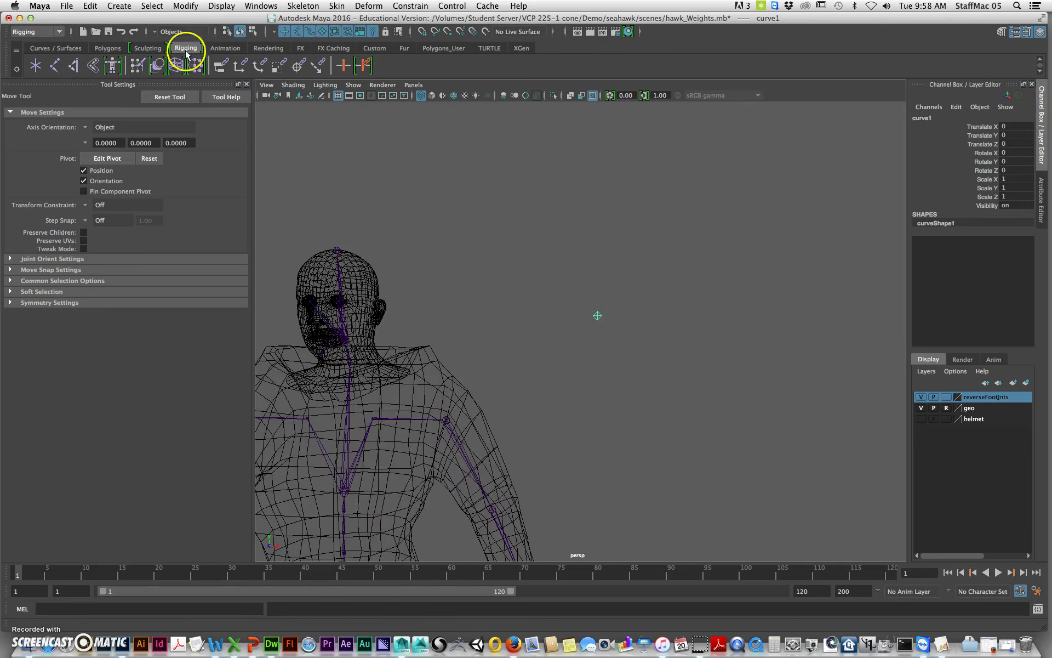
pyautogui.click(186, 6)
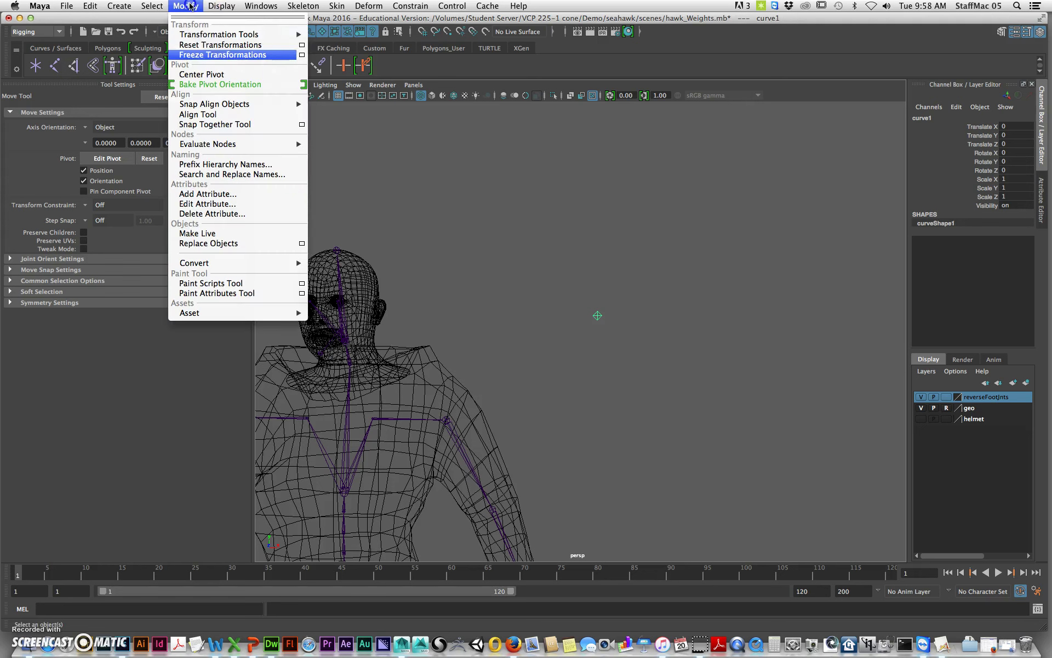
pyautogui.click(209, 75)
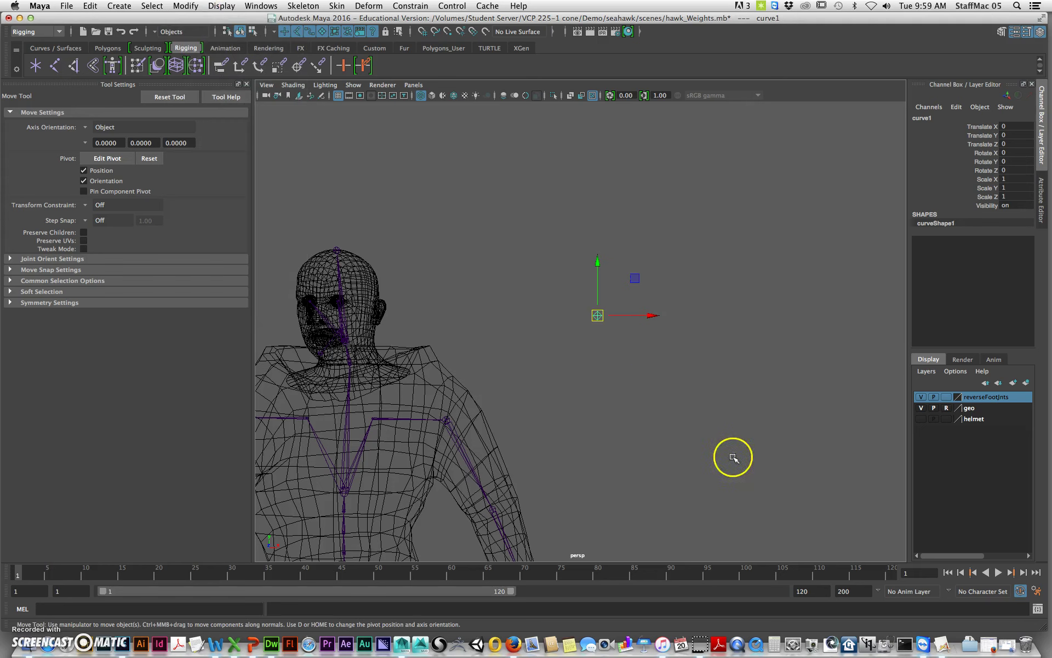
pyautogui.keyDown('alt'); pyautogui.moveTo(606, 428); pyautogui.dragTo(631, 335); pyautogui.keyUp('alt')
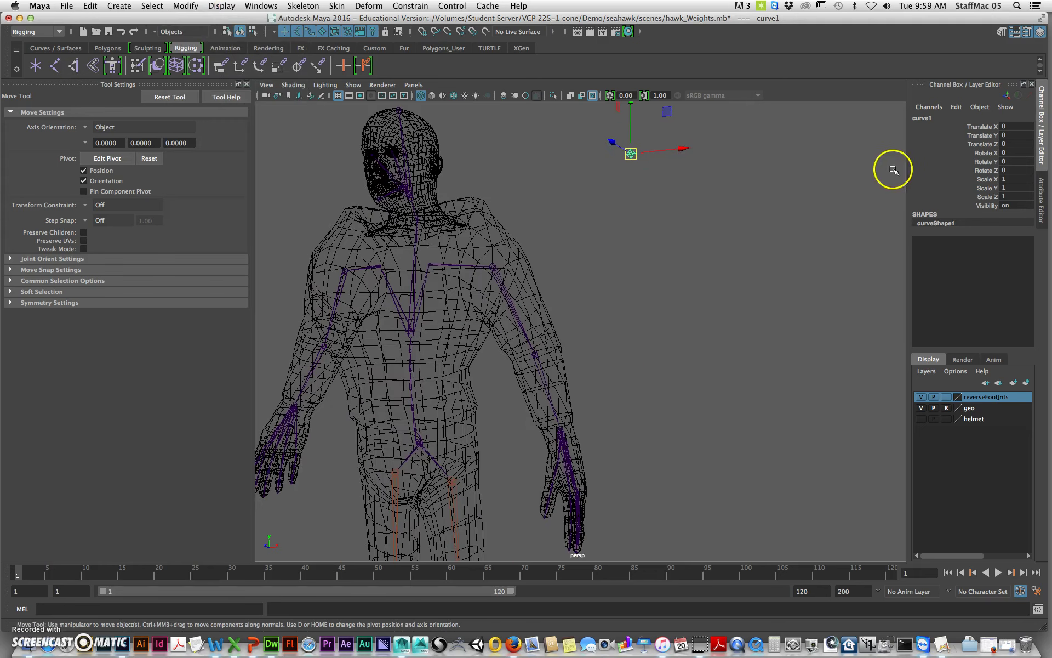
# Step: Rename the diamond curve controller01_crv
pyautogui.click(930, 118)
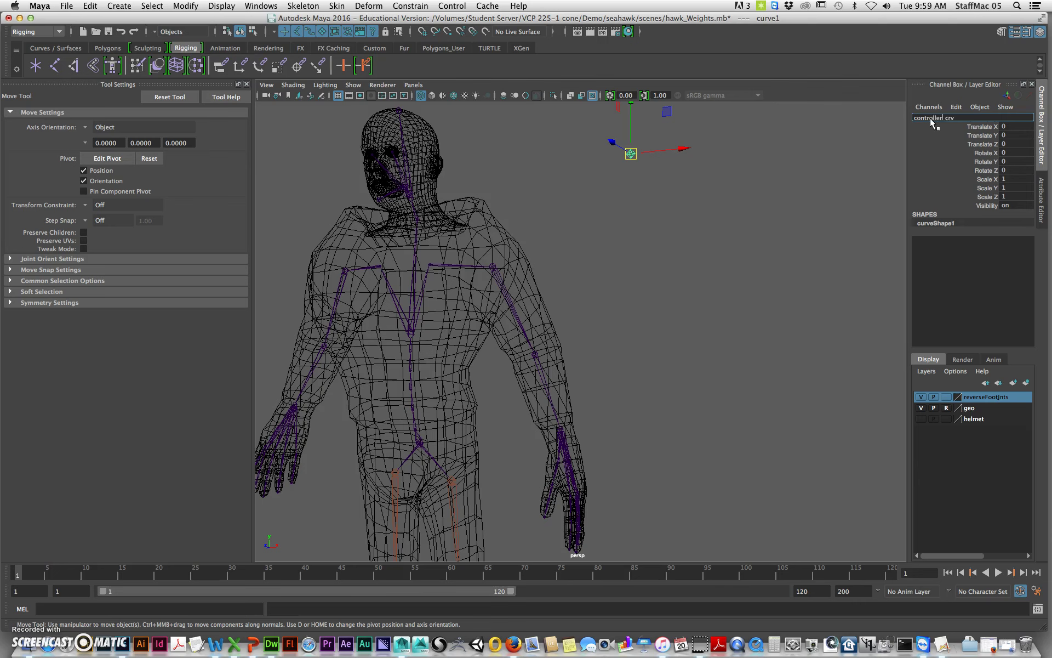
pyautogui.write('1')
pyautogui.press('Return')
# Step: Scale controller01_crv up uniformly to about 3.305 on all three axes
pyautogui.keyDown('alt'); pyautogui.moveTo(635, 229); pyautogui.dragTo(630, 251); pyautogui.keyUp('alt')
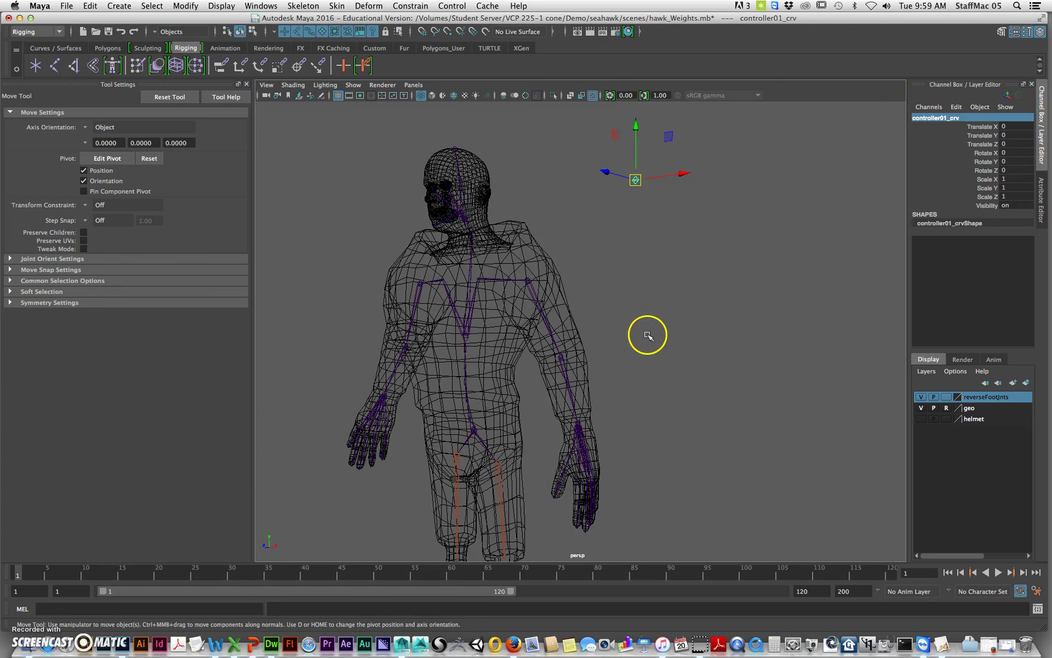
pyautogui.press('r')
pyautogui.moveTo(636, 179); pyautogui.dragTo(653, 181)
pyautogui.moveTo(635, 264)
pyautogui.keyDown('alt'); pyautogui.mouseDown()
pyautogui.moveTo(615, 265)
pyautogui.moveTo(636, 251)
pyautogui.mouseUp(); pyautogui.keyUp('alt')
pyautogui.moveTo(646, 183); pyautogui.dragTo(641, 254)
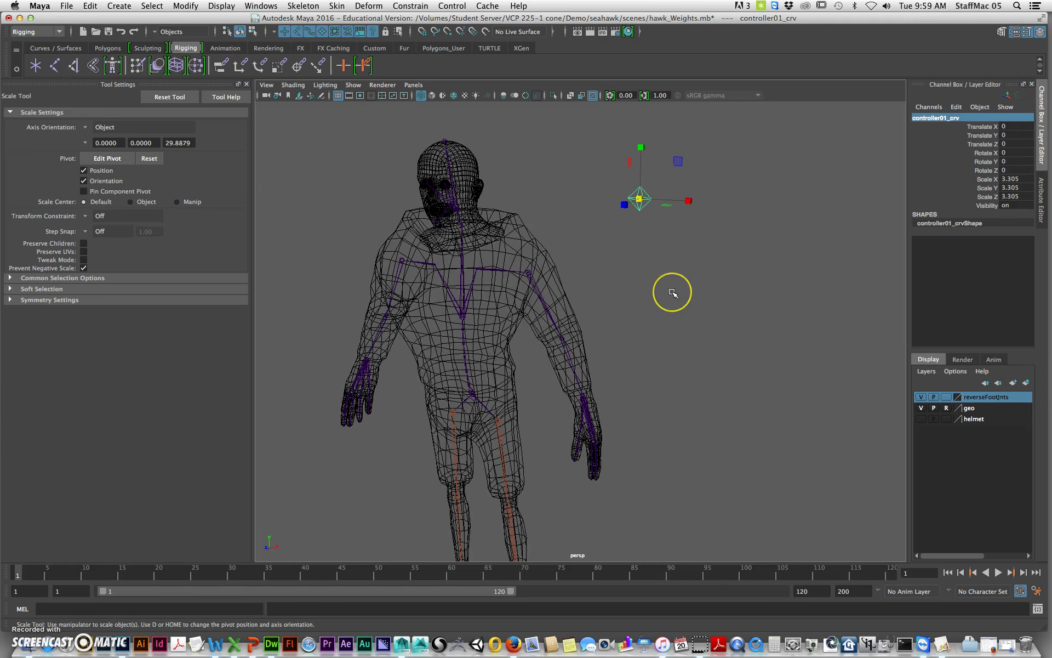
# Step: Duplicate controller01_crv and snap the copy to the character's left knee joint
pyautogui.press('super+d')
pyautogui.press('w')
pyautogui.keyDown('alt'); pyautogui.moveTo(463, 469); pyautogui.dragTo(517, 331, button='middle'); pyautogui.keyUp('alt')
pyautogui.keyDown('alt'); pyautogui.moveTo(517, 331); pyautogui.dragTo(652, 372, button='right'); pyautogui.keyUp('alt')
pyautogui.keyDown('alt'); pyautogui.moveTo(652, 372); pyautogui.dragTo(652, 364, button='middle'); pyautogui.keyUp('alt')
pyautogui.press('v')
pyautogui.moveTo(573, 378); pyautogui.dragTo(562, 378, button='middle')
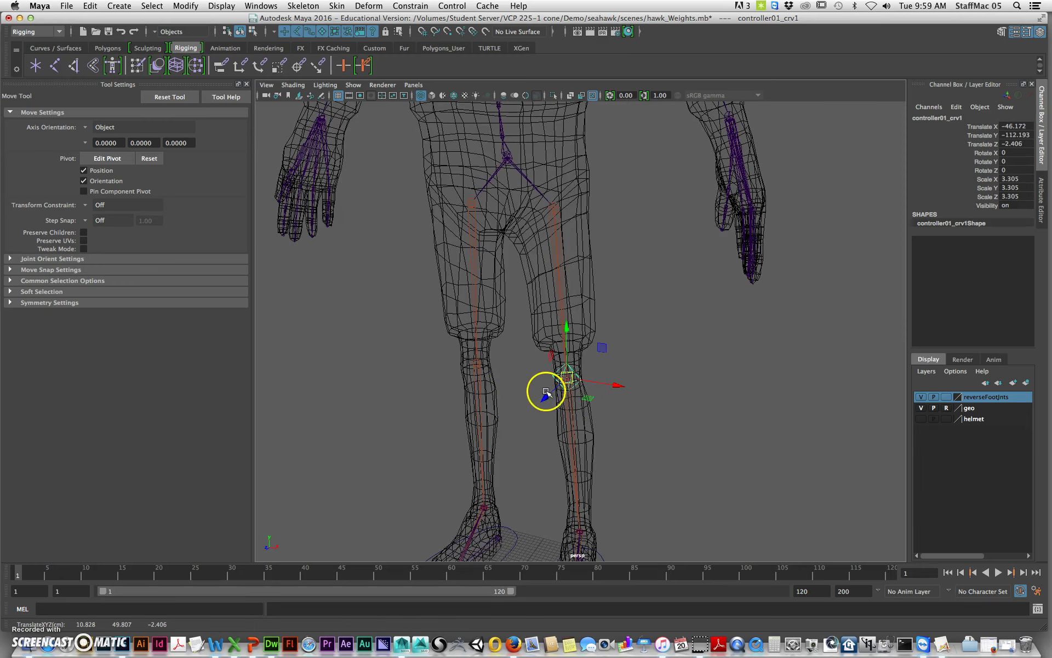
# Step: Rename the diamond at the left knee legPoleVectorController_l_crv
pyautogui.press('f')
pyautogui.keyDown('alt'); pyautogui.moveTo(557, 390); pyautogui.dragTo(674, 391); pyautogui.keyUp('alt')
pyautogui.keyDown('alt'); pyautogui.moveTo(646, 391); pyautogui.dragTo(614, 373, button='right'); pyautogui.keyUp('alt')
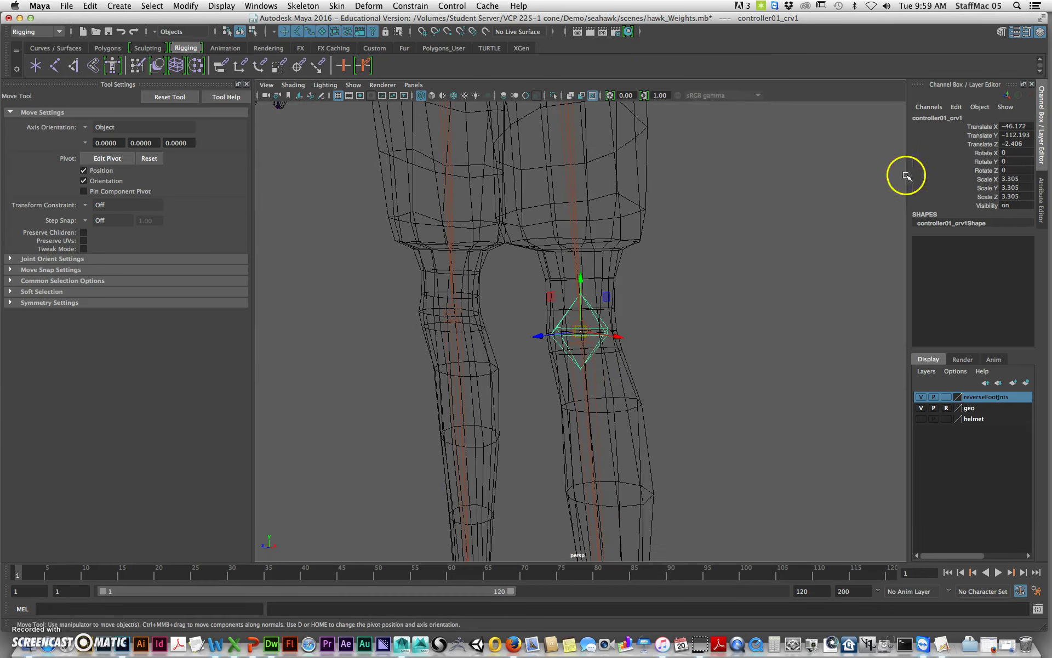
pyautogui.click(937, 118)
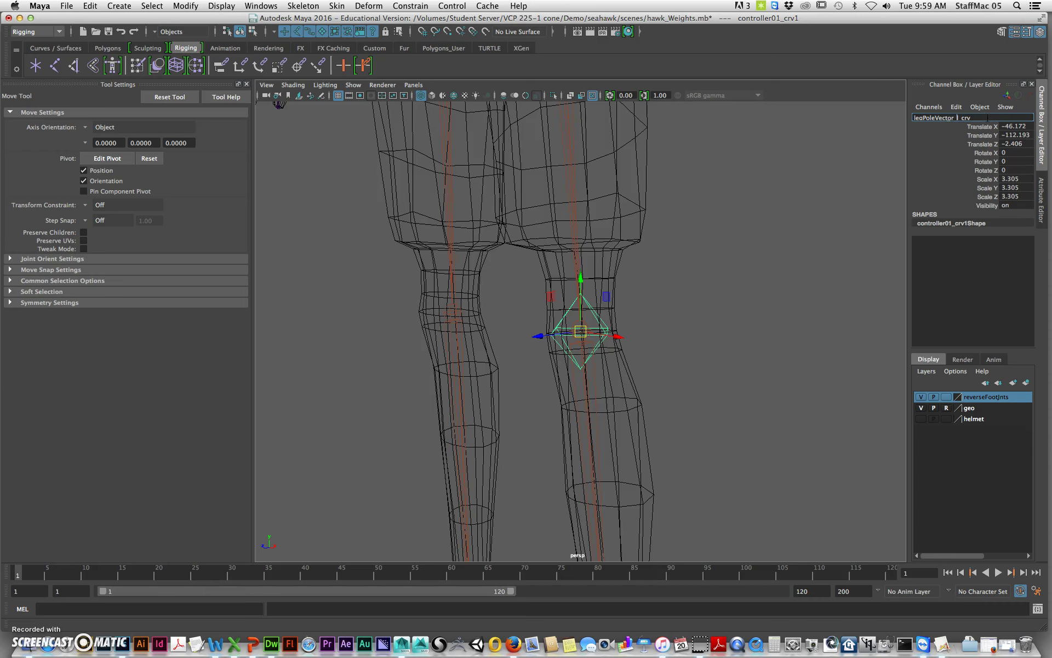
pyautogui.write('Controller')
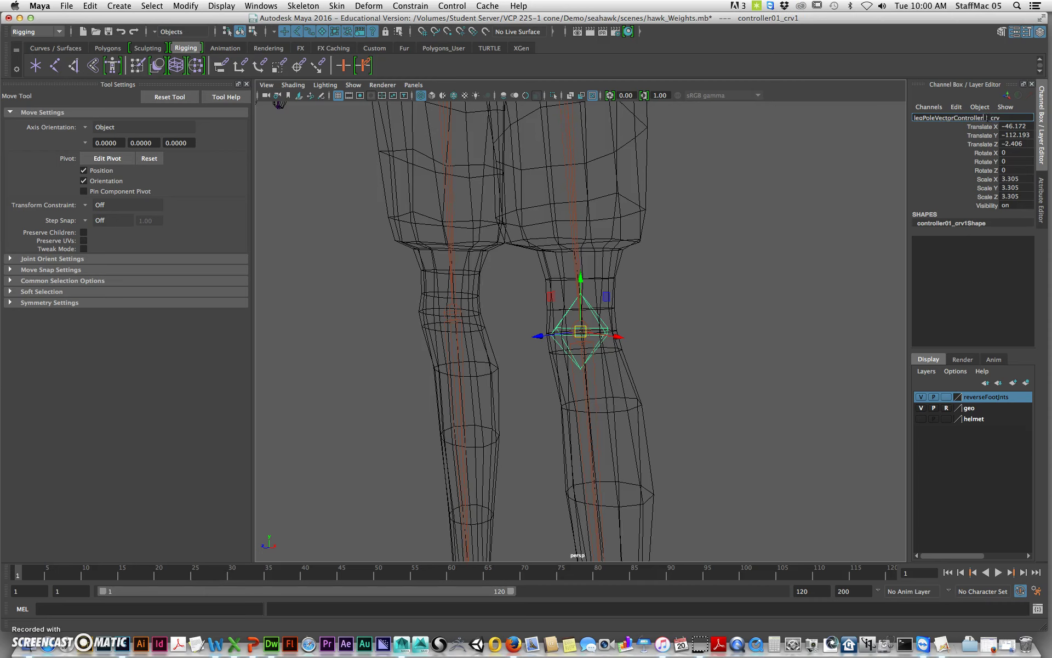
pyautogui.write('_l_crv')
pyautogui.press('Return')
# Step: Duplicate the left knee controller along X onto the right knee joint, naming the copy legPoleVectorController_r_crv
pyautogui.keyDown('alt'); pyautogui.moveTo(835, 201); pyautogui.dragTo(851, 211); pyautogui.keyUp('alt')
pyautogui.keyDown('alt'); pyautogui.moveTo(813, 212); pyautogui.dragTo(596, 240, button='right'); pyautogui.keyUp('alt')
pyautogui.keyDown('alt'); pyautogui.moveTo(596, 239); pyautogui.dragTo(634, 237, button='middle'); pyautogui.keyUp('alt')
pyautogui.keyDown('alt'); pyautogui.moveTo(634, 238); pyautogui.dragTo(648, 242); pyautogui.keyUp('alt')
pyautogui.keyDown('alt'); pyautogui.moveTo(648, 241); pyautogui.dragTo(627, 310, button='right'); pyautogui.keyUp('alt')
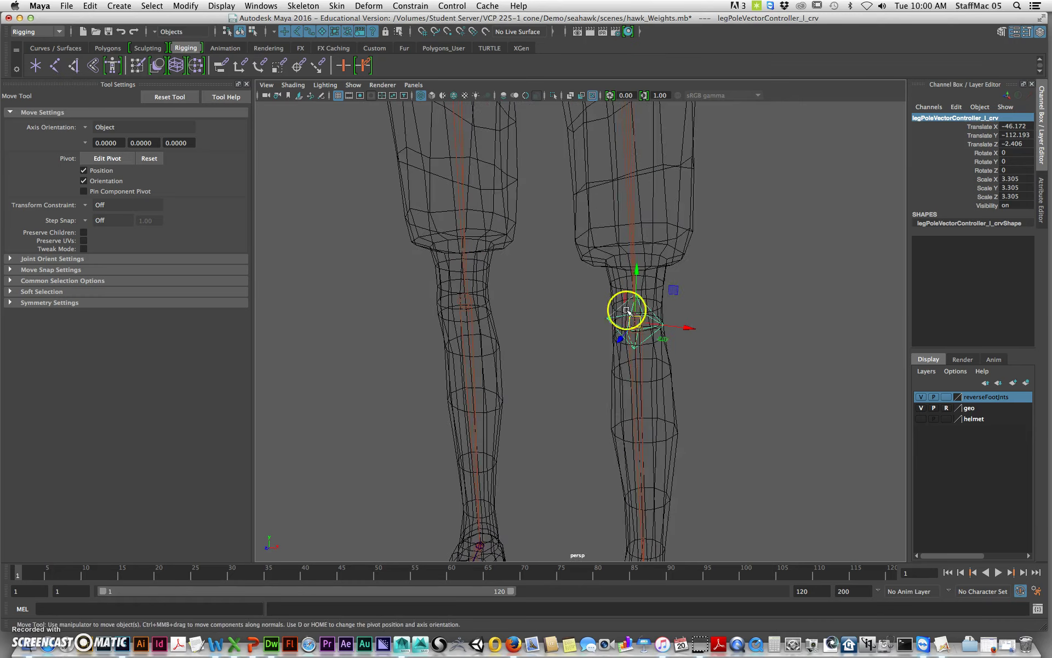
pyautogui.keyDown('alt'); pyautogui.moveTo(627, 310); pyautogui.dragTo(645, 311, button='middle'); pyautogui.keyUp('alt')
pyautogui.press('super+d')
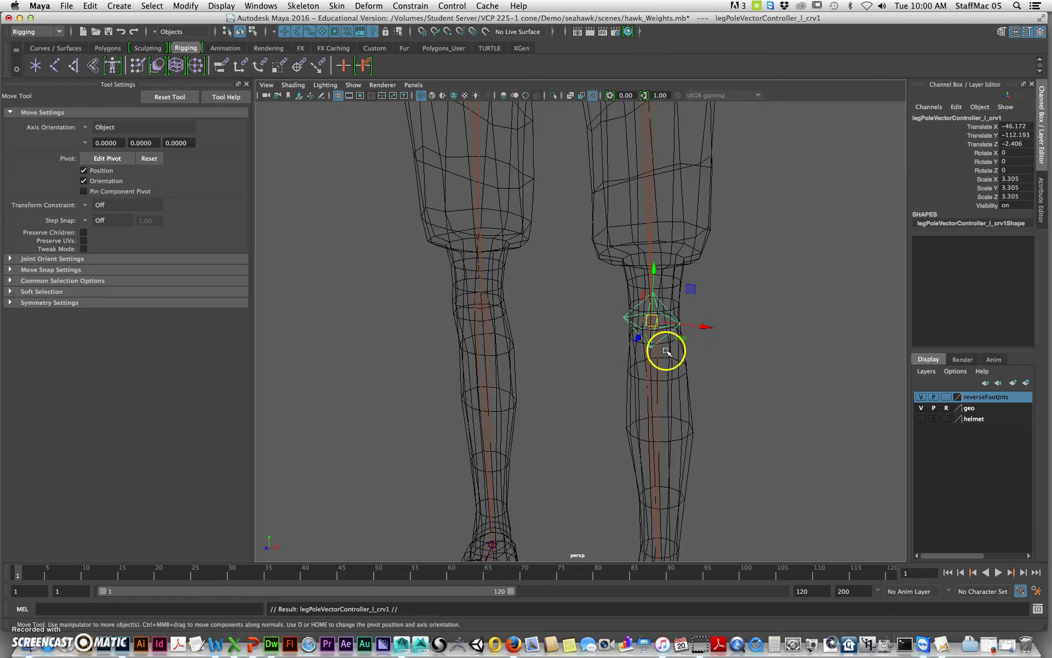
pyautogui.press('v')
pyautogui.moveTo(706, 327); pyautogui.dragTo(437, 298)
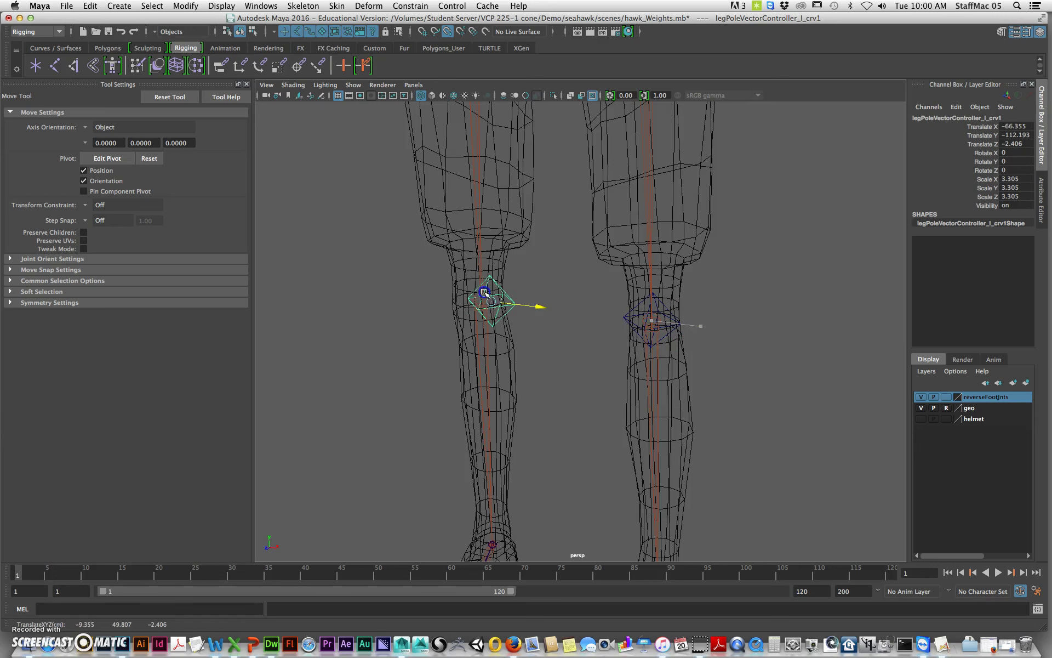
pyautogui.click(1003, 117)
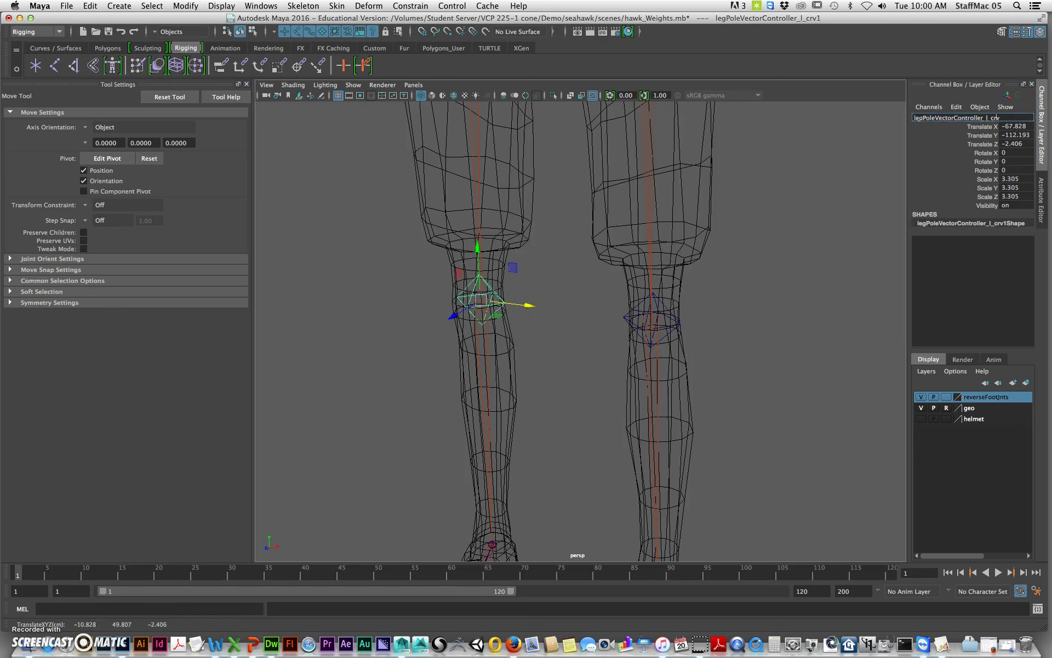
pyautogui.press('Return')
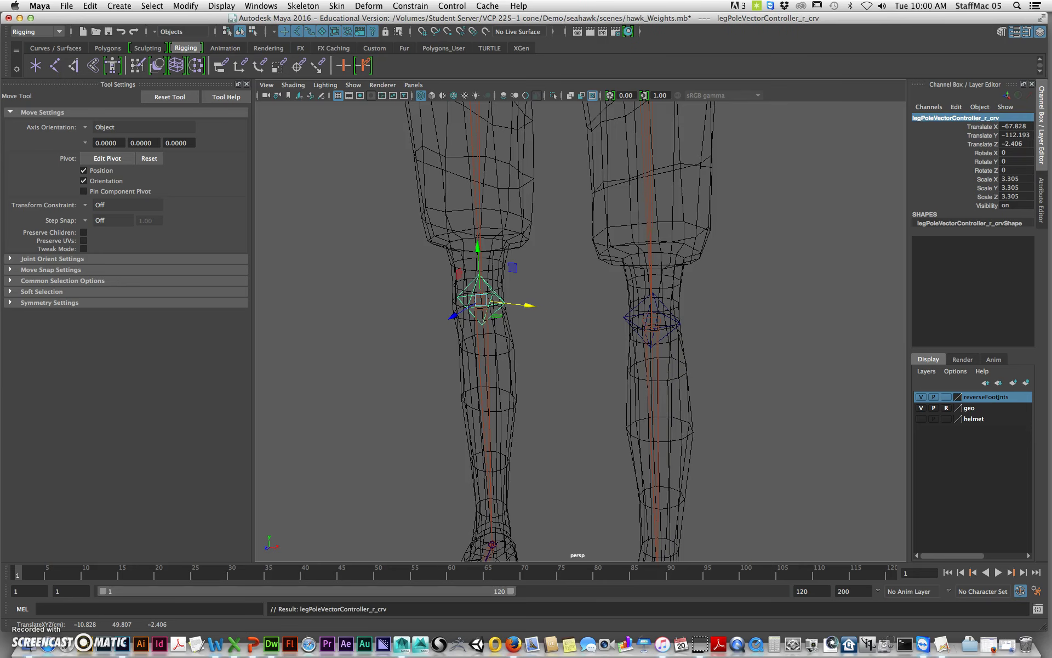
# Step: Move both knee controllers together along Z to about 25.2, in front of the legs
pyautogui.keyDown('shift'); pyautogui.click(628, 316); pyautogui.keyUp('shift')
pyautogui.keyDown('alt'); pyautogui.moveTo(740, 360); pyautogui.dragTo(646, 376, button='right'); pyautogui.keyUp('alt')
pyautogui.keyDown('alt'); pyautogui.moveTo(646, 376); pyautogui.dragTo(498, 464); pyautogui.keyUp('alt')
pyautogui.keyDown('alt'); pyautogui.moveTo(725, 453); pyautogui.dragTo(577, 353); pyautogui.keyUp('alt')
pyautogui.keyDown('alt'); pyautogui.moveTo(577, 353); pyautogui.dragTo(624, 352, button='right'); pyautogui.keyUp('alt')
pyautogui.keyDown('alt'); pyautogui.moveTo(623, 352); pyautogui.dragTo(681, 338); pyautogui.keyUp('alt')
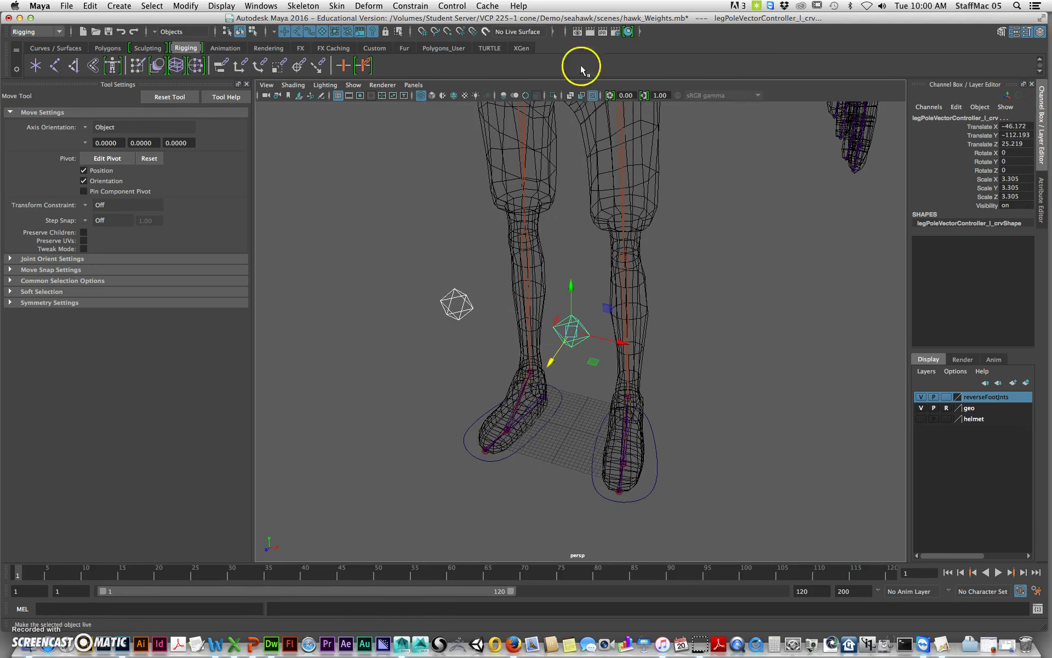
# Step: Freeze the transformations of both pole vector controllers
pyautogui.click(187, 6)
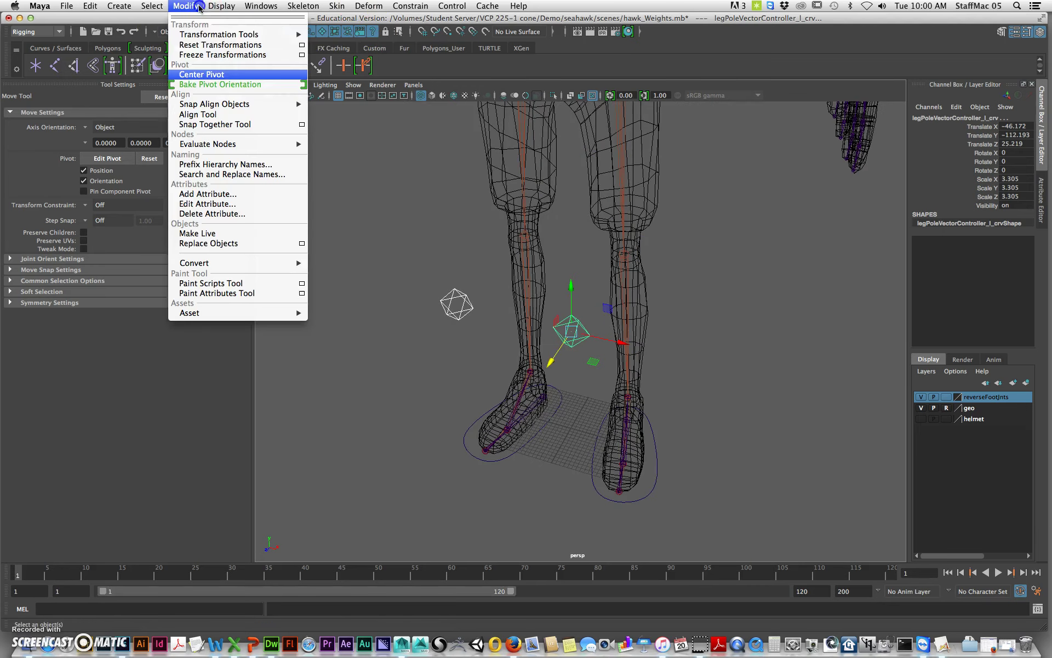
pyautogui.click(222, 54)
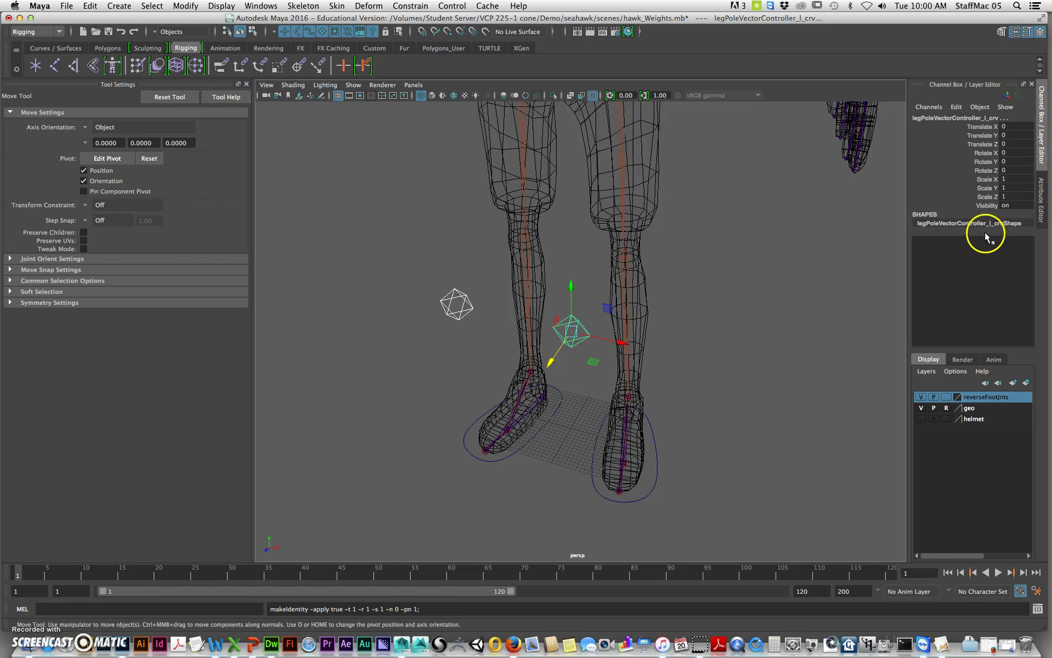
pyautogui.moveTo(654, 401)
pyautogui.keyDown('alt'); pyautogui.mouseDown()
pyautogui.moveTo(668, 392)
pyautogui.moveTo(656, 412)
pyautogui.mouseUp(); pyautogui.keyUp('alt')
pyautogui.scroll(4, 663, 413)
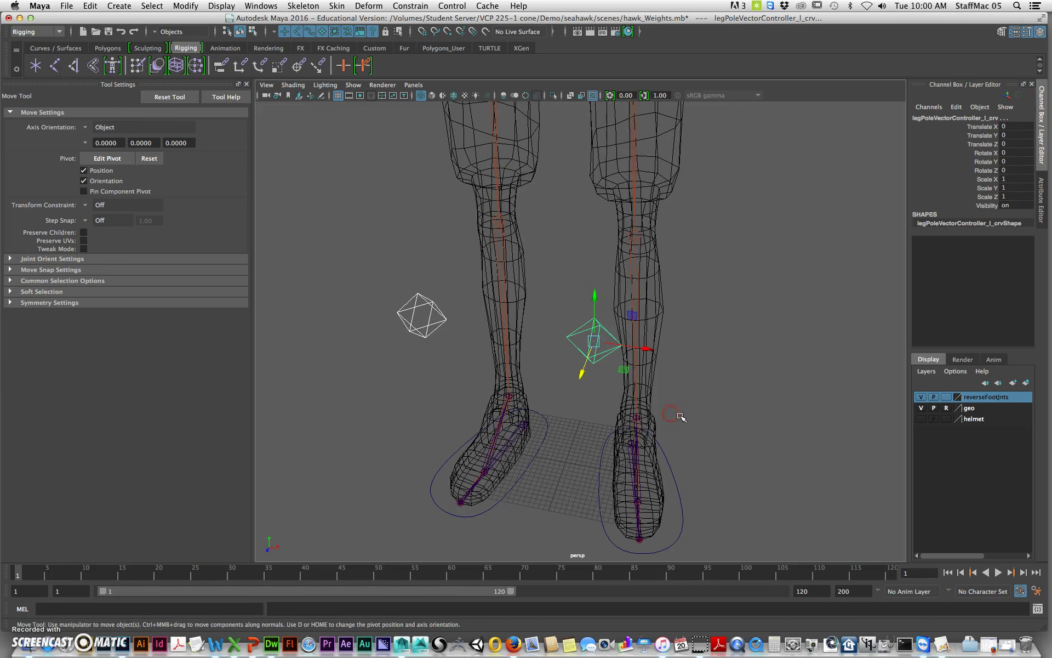
# Step: Examine the placement of the two pole vector controllers in front of the knees, with the left one selected
pyautogui.click(685, 416)
pyautogui.keyDown('alt'); pyautogui.moveTo(696, 415); pyautogui.dragTo(682, 407, button='right'); pyautogui.keyUp('alt')
pyautogui.keyDown('alt'); pyautogui.moveTo(682, 406); pyautogui.dragTo(684, 396); pyautogui.keyUp('alt')
pyautogui.moveTo(702, 425)
pyautogui.keyDown('alt'); pyautogui.mouseDown(button='middle')
pyautogui.moveTo(696, 401)
pyautogui.moveTo(691, 431)
pyautogui.mouseUp(button='middle'); pyautogui.keyUp('alt')
pyautogui.click(569, 336)
pyautogui.keyDown('alt'); pyautogui.moveTo(622, 360); pyautogui.dragTo(598, 347); pyautogui.keyUp('alt')
pyautogui.keyDown('alt'); pyautogui.moveTo(599, 347); pyautogui.dragTo(619, 343, button='right'); pyautogui.keyUp('alt')
pyautogui.keyDown('alt'); pyautogui.moveTo(619, 344); pyautogui.dragTo(587, 337); pyautogui.keyUp('alt')
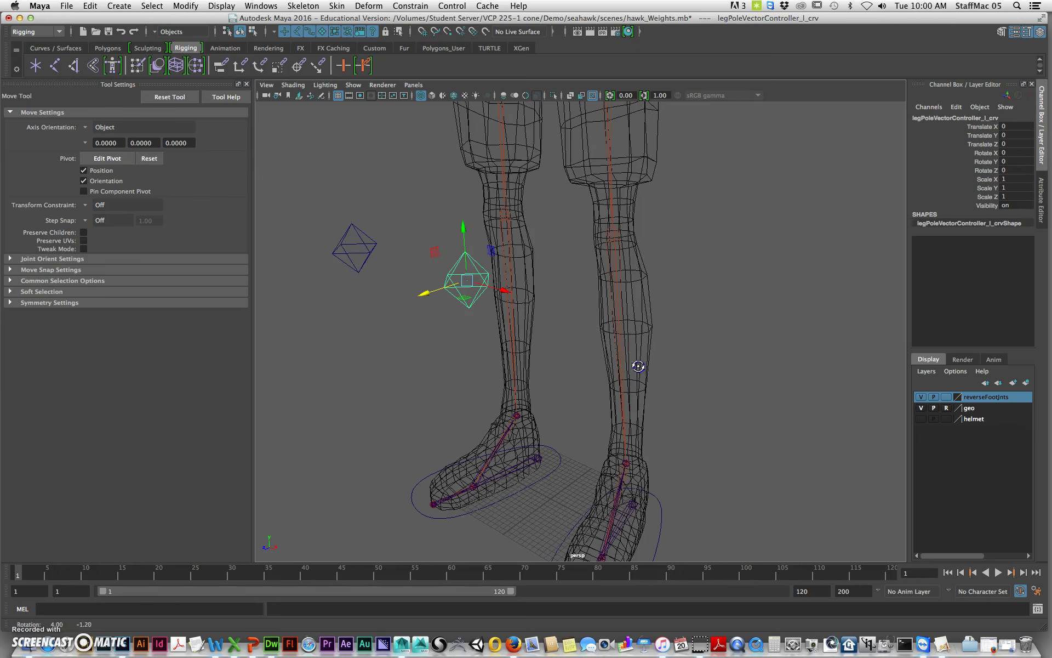
pyautogui.keyDown('alt'); pyautogui.moveTo(702, 470); pyautogui.dragTo(714, 458, button='middle'); pyautogui.keyUp('alt')
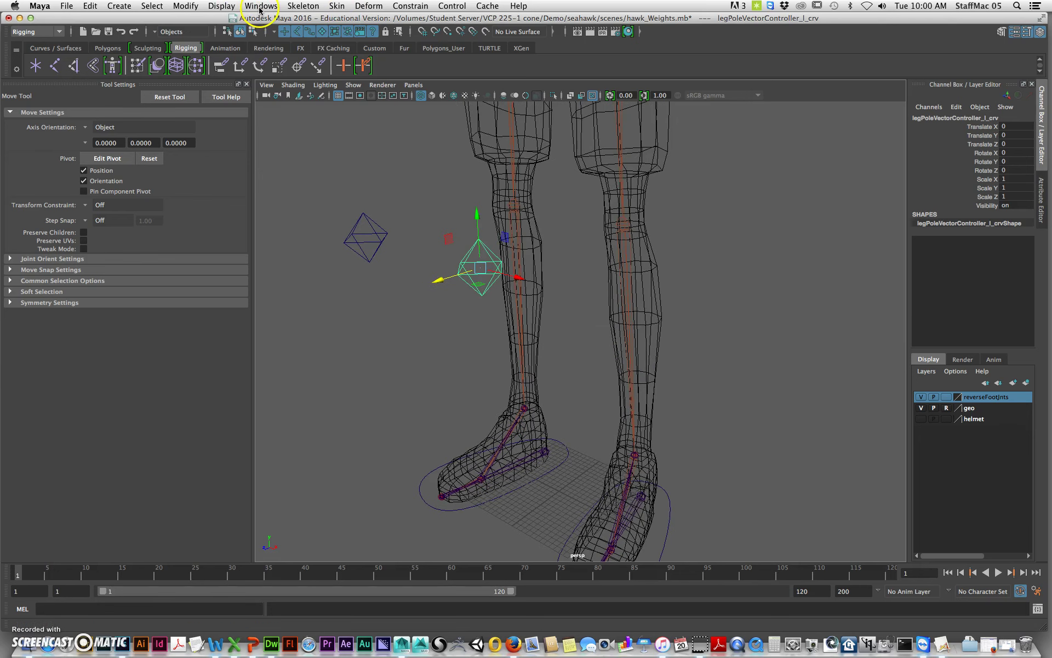
# Step: In the Hypergraph Hierarchy, parent both leg pole vector controllers under footController_grp
pyautogui.click(259, 7)
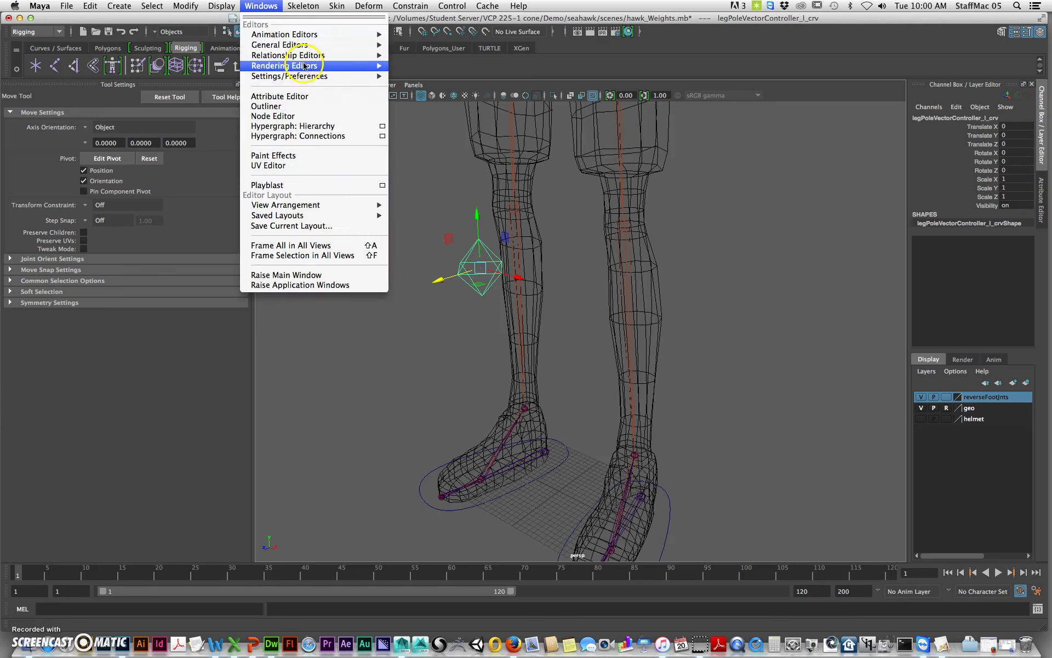
pyautogui.click(335, 127)
pyautogui.keyDown('alt'); pyautogui.moveTo(510, 423); pyautogui.dragTo(564, 382, button='middle'); pyautogui.keyUp('alt')
pyautogui.click(352, 252)
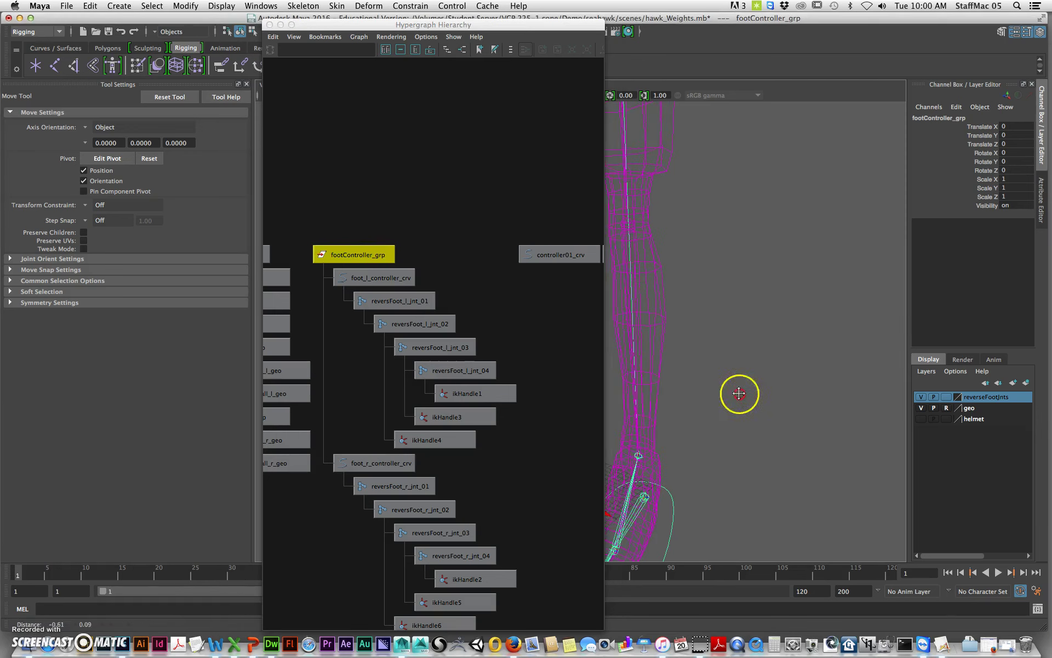
pyautogui.keyDown('alt'); pyautogui.moveTo(738, 393); pyautogui.dragTo(871, 360, button='middle'); pyautogui.keyUp('alt')
pyautogui.keyDown('alt'); pyautogui.moveTo(517, 338); pyautogui.dragTo(458, 322, button='middle'); pyautogui.keyUp('alt')
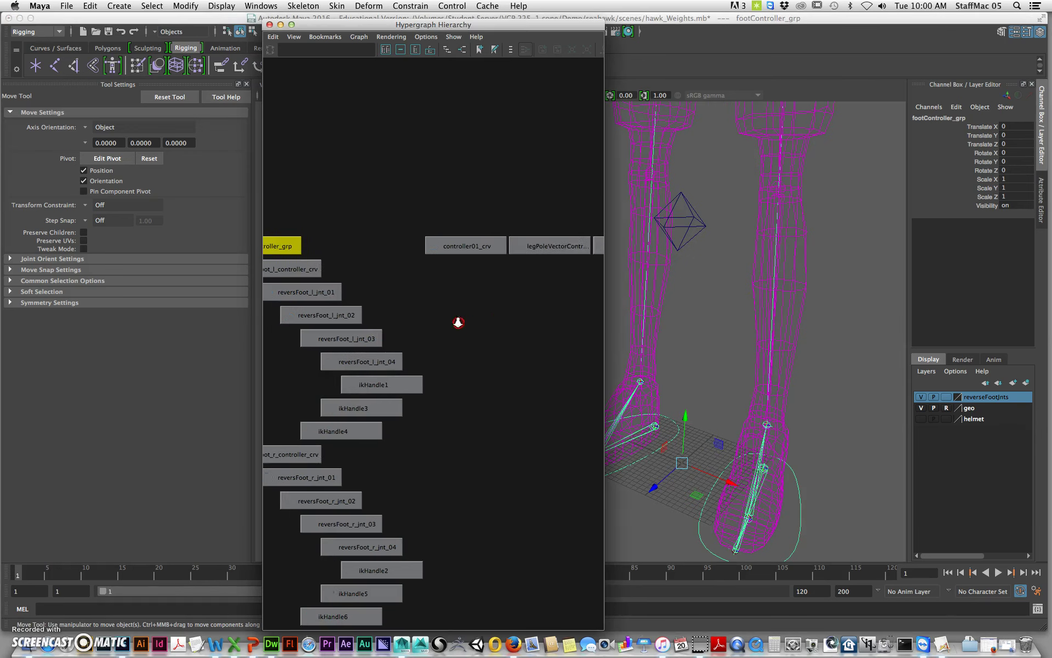
pyautogui.keyDown('alt'); pyautogui.moveTo(459, 321); pyautogui.dragTo(427, 314, button='right'); pyautogui.keyUp('alt')
pyautogui.moveTo(511, 291); pyautogui.dragTo(577, 262)
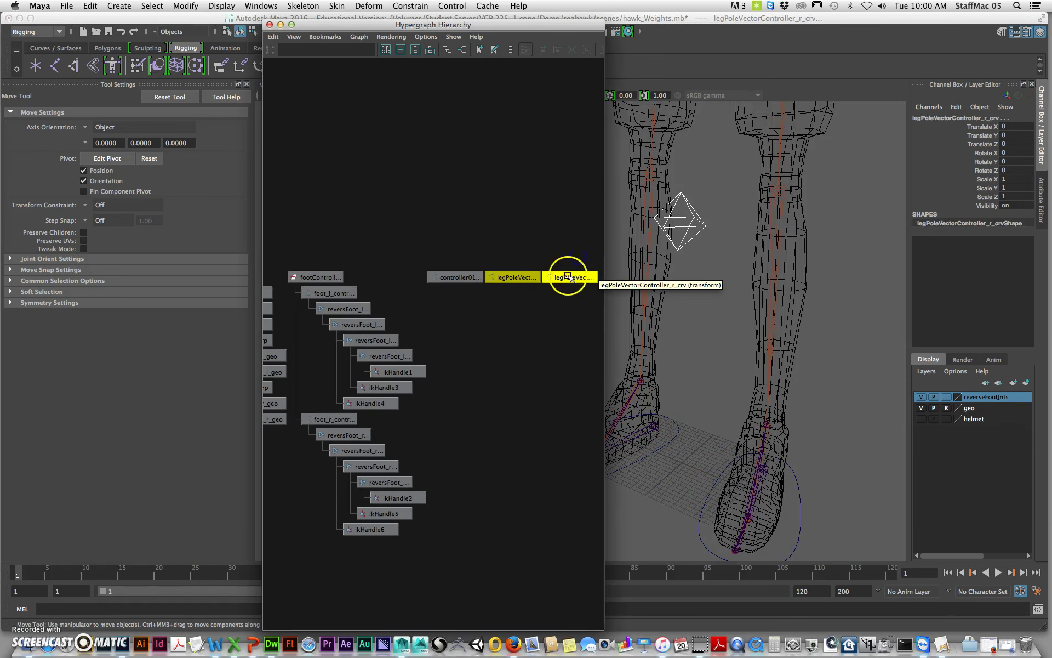
pyautogui.moveTo(522, 278); pyautogui.dragTo(325, 278, button='middle')
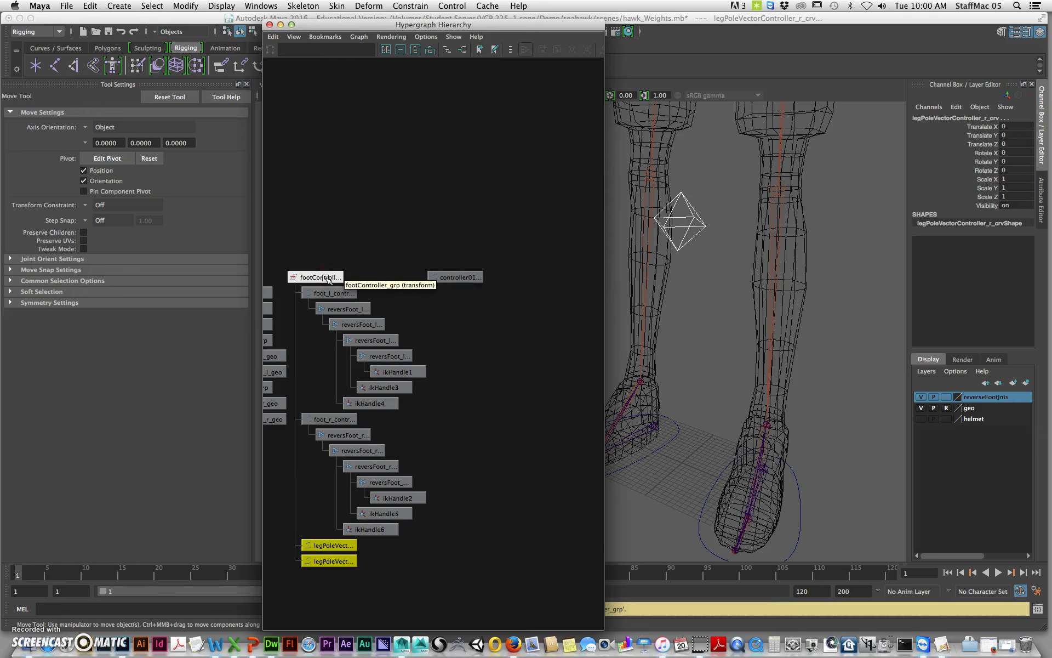
# Step: Select footController_grp to check which controllers it contains, and clear the selection
pyautogui.keyDown('alt'); pyautogui.moveTo(770, 328); pyautogui.dragTo(844, 338, button='middle'); pyautogui.keyUp('alt')
pyautogui.keyDown('alt'); pyautogui.moveTo(843, 337); pyautogui.dragTo(761, 338, button='right'); pyautogui.keyUp('alt')
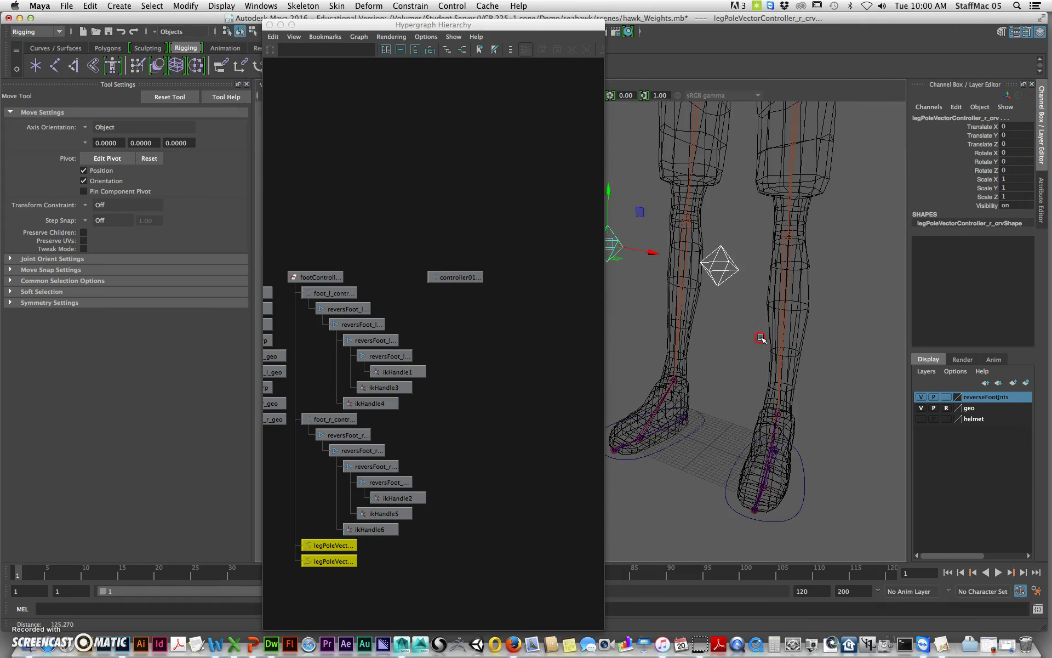
pyautogui.click(329, 277)
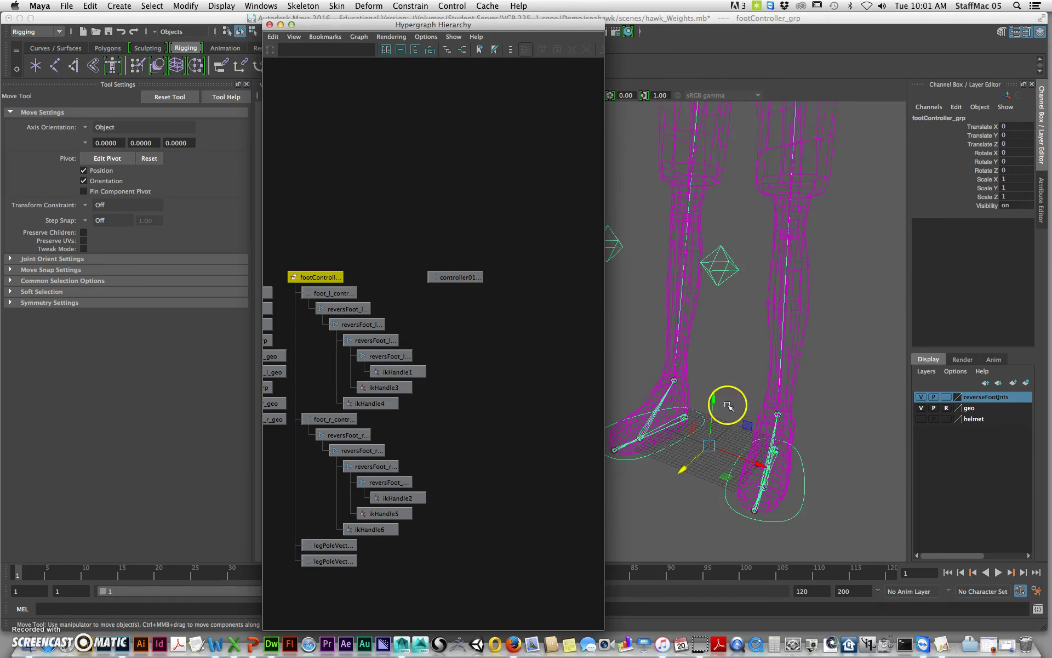
pyautogui.keyDown('alt'); pyautogui.moveTo(661, 297); pyautogui.dragTo(729, 296); pyautogui.keyUp('alt')
pyautogui.click(738, 295)
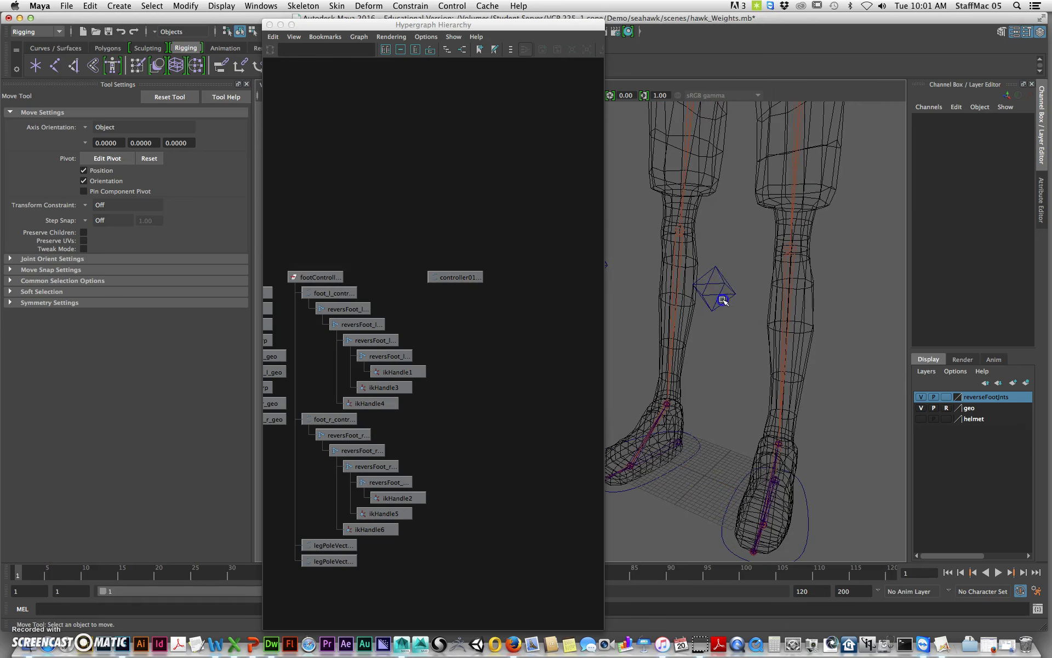
# Step: Select the left leg's pole vector controller in the perspective view and close the Hypergraph
pyautogui.click(723, 299)
pyautogui.keyDown('alt'); pyautogui.moveTo(779, 294); pyautogui.dragTo(754, 332, button='middle'); pyautogui.keyUp('alt')
pyautogui.keyDown('alt'); pyautogui.moveTo(753, 332); pyautogui.dragTo(770, 332, button='right'); pyautogui.keyUp('alt')
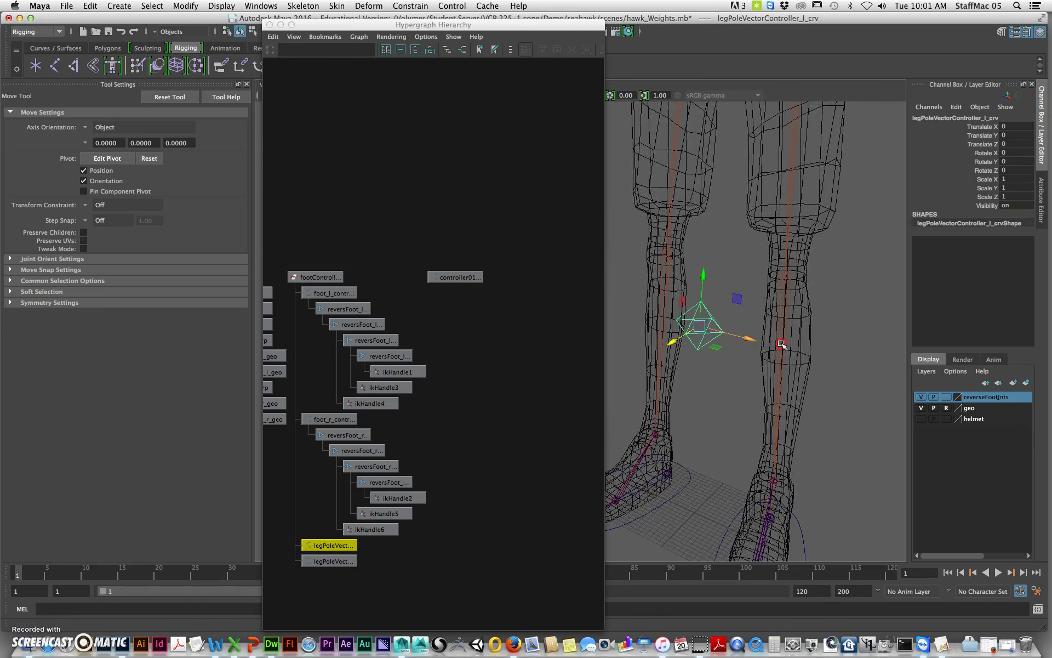
pyautogui.keyDown('alt'); pyautogui.moveTo(770, 332); pyautogui.dragTo(741, 280, button='middle'); pyautogui.keyUp('alt')
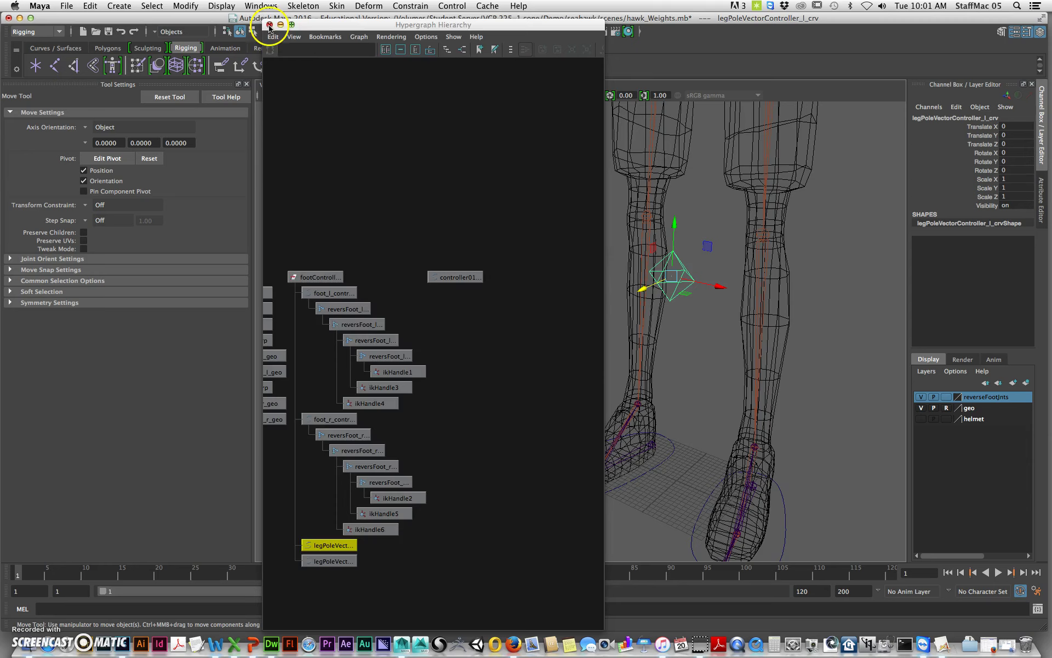
pyautogui.click(270, 25)
# Step: Constrain the left leg's ankle IK handle to the left pole vector controller with a Pole Vector constraint
pyautogui.keyDown('alt'); pyautogui.moveTo(510, 164); pyautogui.dragTo(760, 458); pyautogui.keyUp('alt')
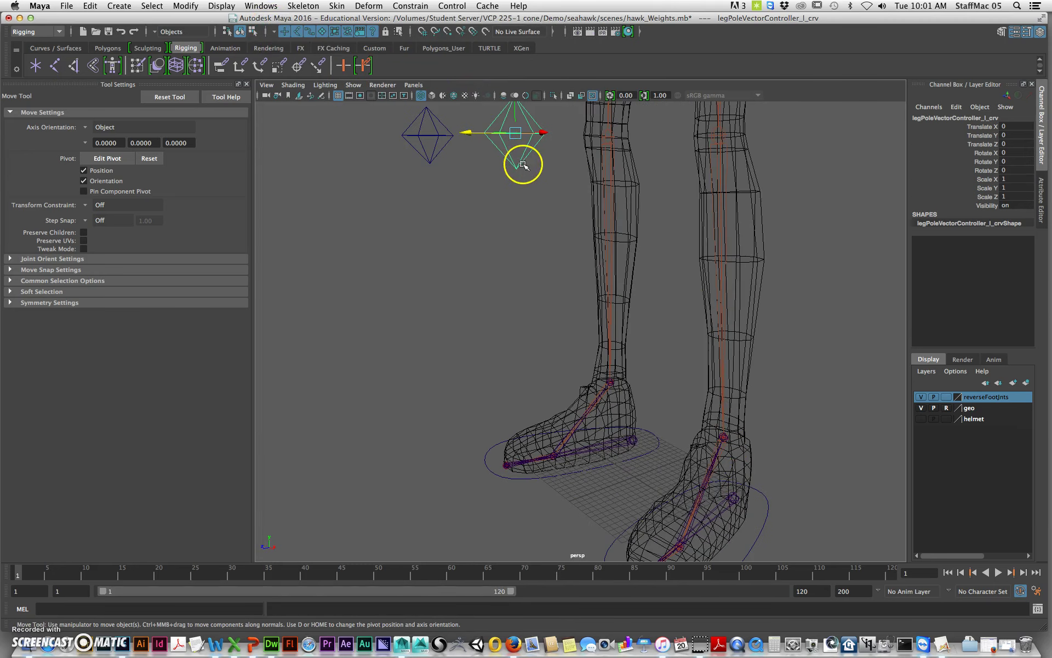
pyautogui.keyDown('alt'); pyautogui.moveTo(672, 388); pyautogui.dragTo(573, 272, button='middle'); pyautogui.keyUp('alt')
pyautogui.keyDown('alt'); pyautogui.moveTo(454, 344); pyautogui.dragTo(756, 291, button='right'); pyautogui.keyUp('alt')
pyautogui.click(804, 281)
pyautogui.keyDown('alt'); pyautogui.moveTo(822, 294); pyautogui.dragTo(613, 258, button='right'); pyautogui.keyUp('alt')
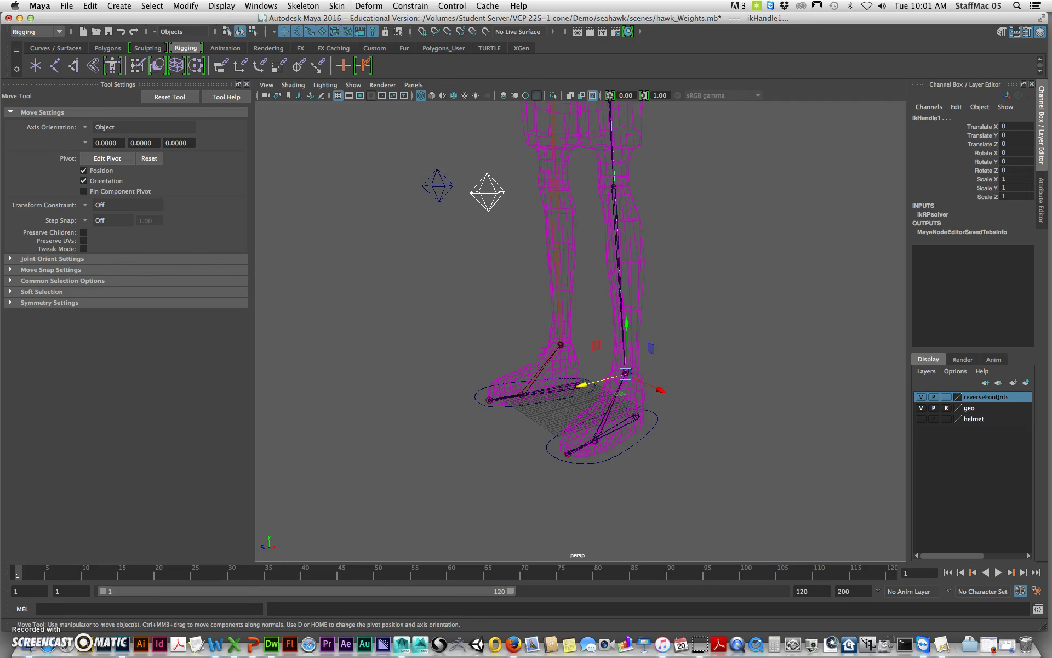
pyautogui.click(402, 8)
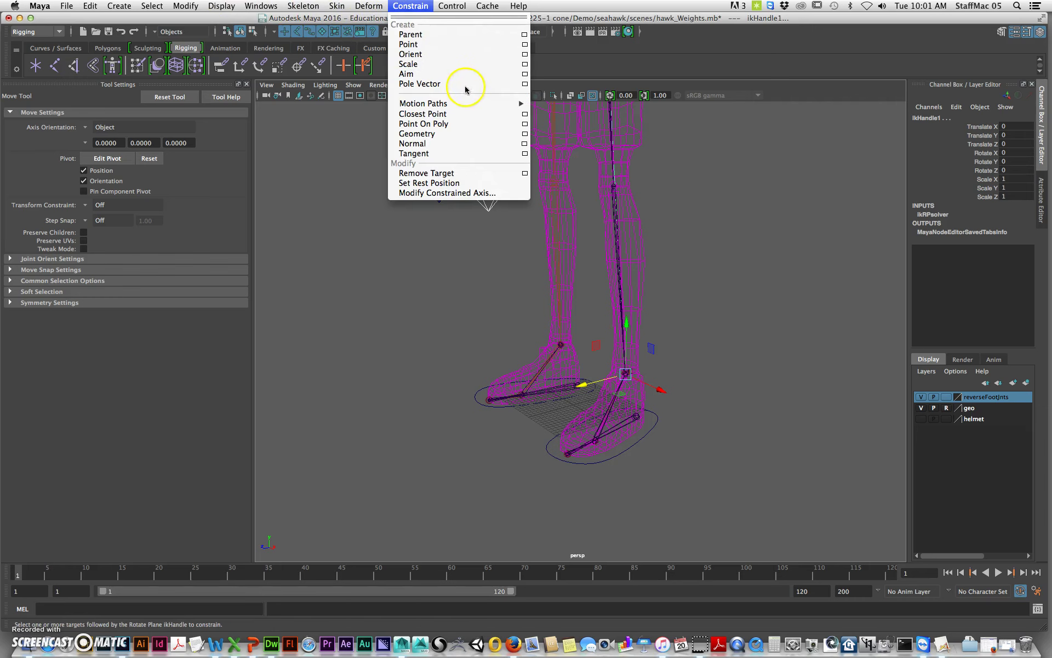
pyautogui.click(464, 84)
# Step: Undo and redo the left leg's pole vector constraint to compare the leg with and without it
pyautogui.keyDown('alt'); pyautogui.moveTo(511, 271); pyautogui.dragTo(571, 308); pyautogui.keyUp('alt')
pyautogui.hotkey('ctrl', 'z')
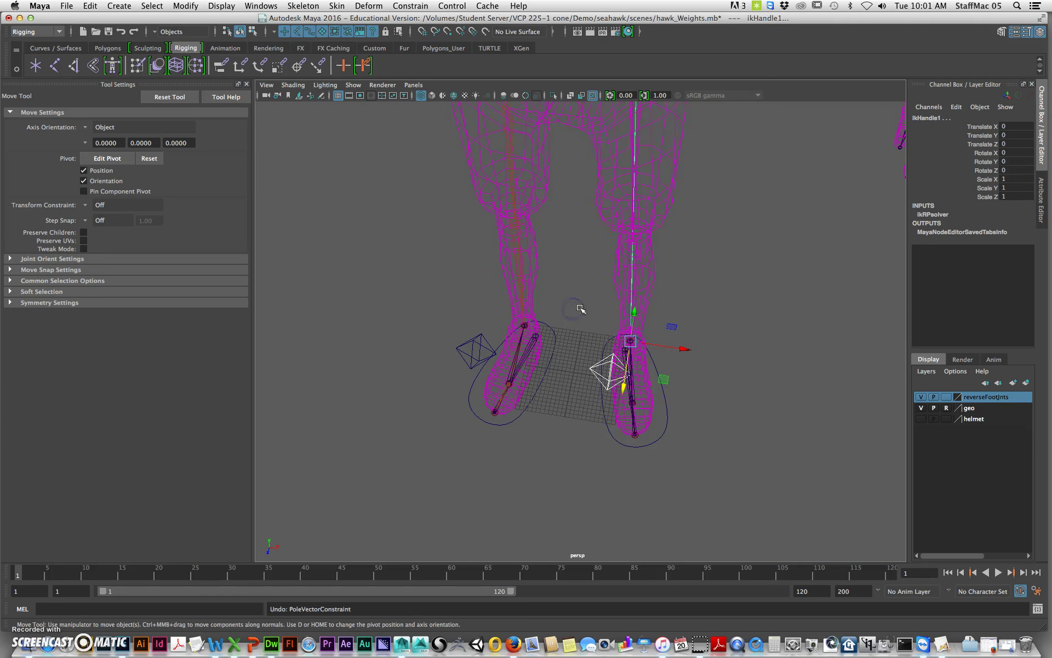
pyautogui.hotkey('shift', 'z')
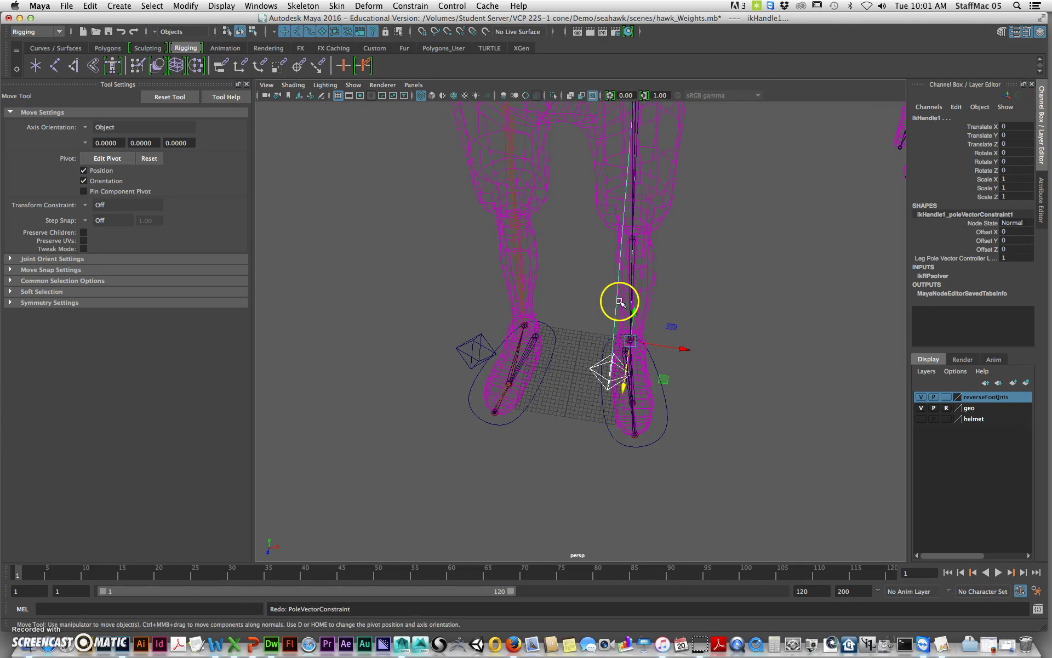
pyautogui.keyDown('alt'); pyautogui.moveTo(626, 350); pyautogui.dragTo(628, 349); pyautogui.keyUp('alt')
# Step: Apply the same Pole Vector constraint to the right leg's IK handle, using the right pole vector controller as target
pyautogui.keyDown('alt'); pyautogui.moveTo(634, 355); pyautogui.dragTo(685, 369, button='middle'); pyautogui.keyUp('alt')
pyautogui.keyDown('alt'); pyautogui.moveTo(615, 404); pyautogui.dragTo(531, 348); pyautogui.keyUp('alt')
pyautogui.click(524, 337)
pyautogui.keyDown('alt'); pyautogui.moveTo(502, 365); pyautogui.dragTo(645, 378, button='right'); pyautogui.keyUp('alt')
pyautogui.keyDown('alt'); pyautogui.moveTo(645, 378); pyautogui.dragTo(641, 345, button='middle'); pyautogui.keyUp('alt')
pyautogui.keyDown('alt'); pyautogui.moveTo(641, 344); pyautogui.dragTo(794, 369, button='right'); pyautogui.keyUp('alt')
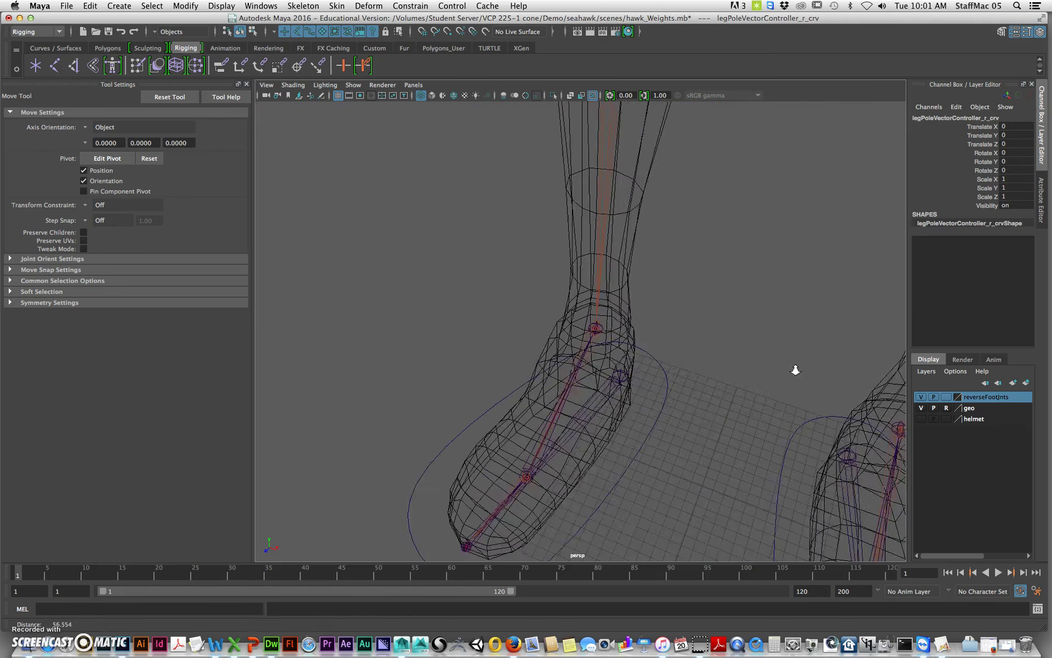
pyautogui.keyDown('alt'); pyautogui.moveTo(646, 366); pyautogui.dragTo(731, 363, button='right'); pyautogui.keyUp('alt')
pyautogui.click(629, 335)
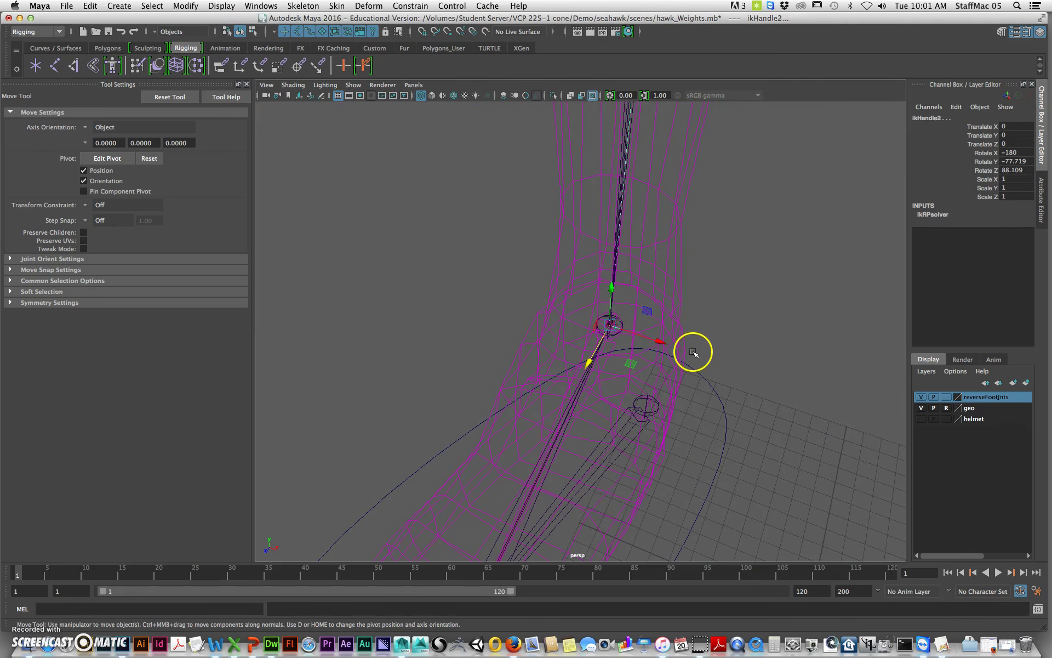
pyautogui.press('g')
pyautogui.keyDown('alt'); pyautogui.moveTo(738, 374); pyautogui.dragTo(630, 359, button='right'); pyautogui.keyUp('alt')
pyautogui.keyDown('alt'); pyautogui.moveTo(697, 352); pyautogui.dragTo(608, 345, button='right'); pyautogui.keyUp('alt')
pyautogui.keyDown('alt'); pyautogui.moveTo(607, 344); pyautogui.dragTo(583, 312); pyautogui.keyUp('alt')
# Step: Group both leg pole vector controllers and name the group legPoleVector_grp
pyautogui.click(431, 232)
pyautogui.keyDown('alt'); pyautogui.moveTo(452, 296); pyautogui.dragTo(535, 307, button='right'); pyautogui.keyUp('alt')
pyautogui.keyDown('alt'); pyautogui.moveTo(538, 266); pyautogui.dragTo(595, 316); pyautogui.keyUp('alt')
pyautogui.click(557, 269)
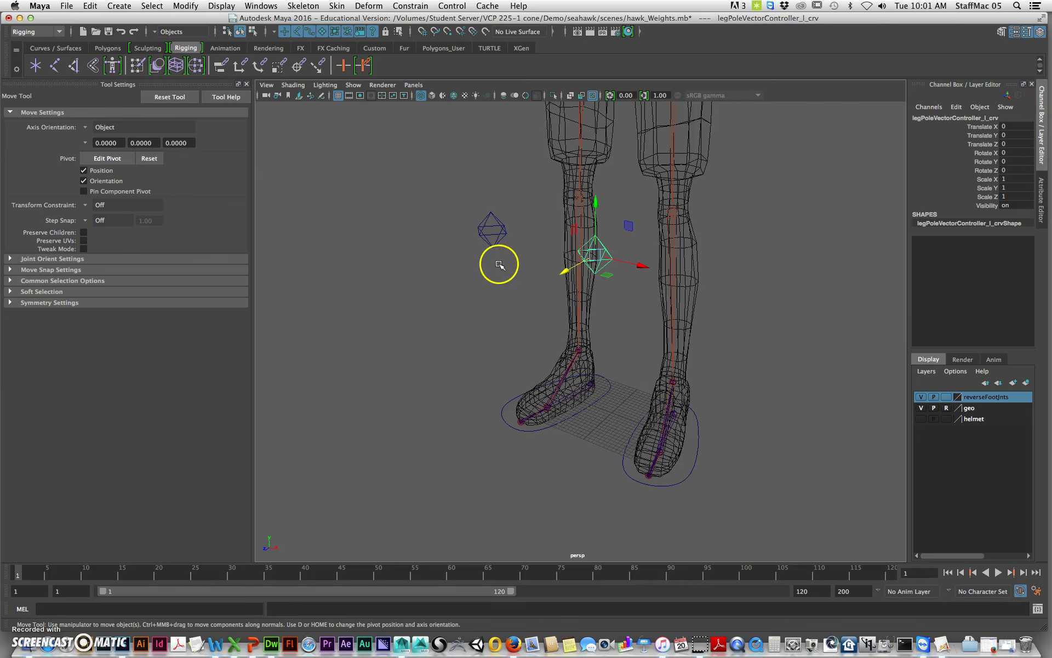
pyautogui.keyDown('alt'); pyautogui.moveTo(509, 265); pyautogui.dragTo(560, 214); pyautogui.keyUp('alt')
pyautogui.hotkey('ctrl', 'g')
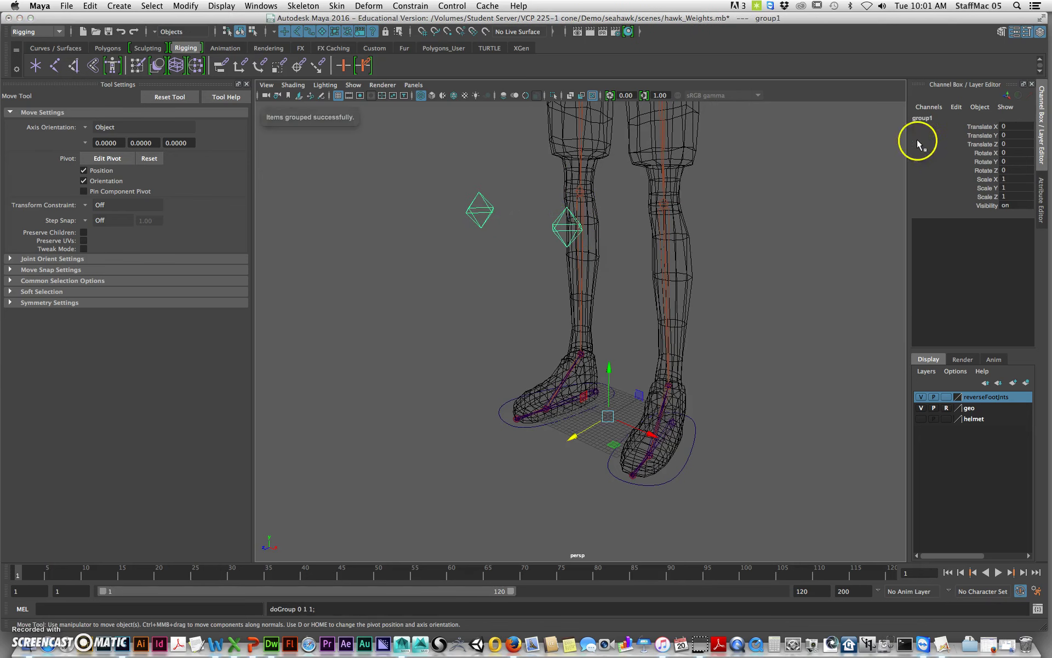
pyautogui.doubleClick(926, 118)
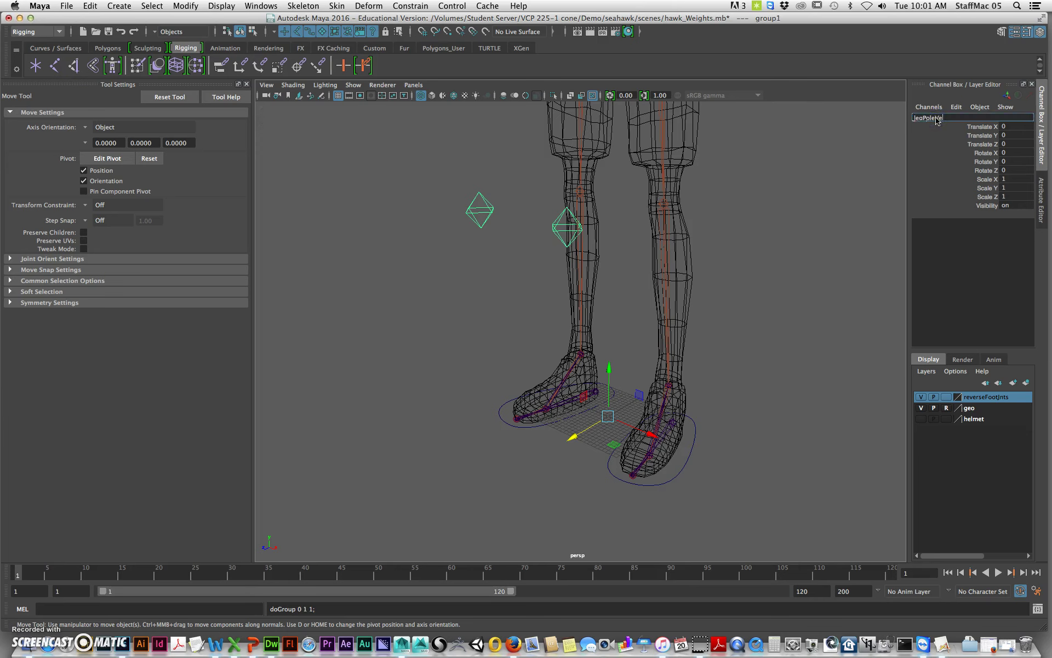
pyautogui.write('legPoleVector_grp')
pyautogui.press('Return')
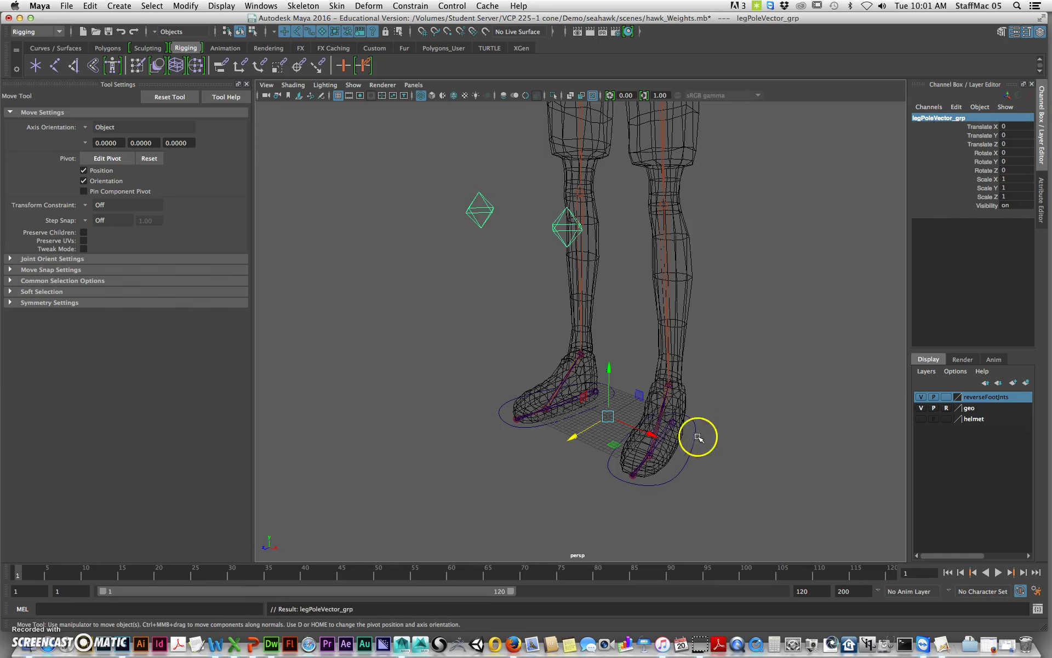
# Step: Undo the renaming and grouping of the two pole vector controllers
pyautogui.keyDown('alt'); pyautogui.moveTo(727, 408); pyautogui.dragTo(724, 407); pyautogui.keyUp('alt')
pyautogui.press('z')
pyautogui.press('z')
# Step: Parent the left leg's pole vector controller under the left foot controller
pyautogui.click(602, 339)
pyautogui.click(610, 269)
pyautogui.keyDown('alt'); pyautogui.moveTo(658, 392); pyautogui.dragTo(653, 370, button='middle'); pyautogui.keyUp('alt')
pyautogui.click(686, 461)
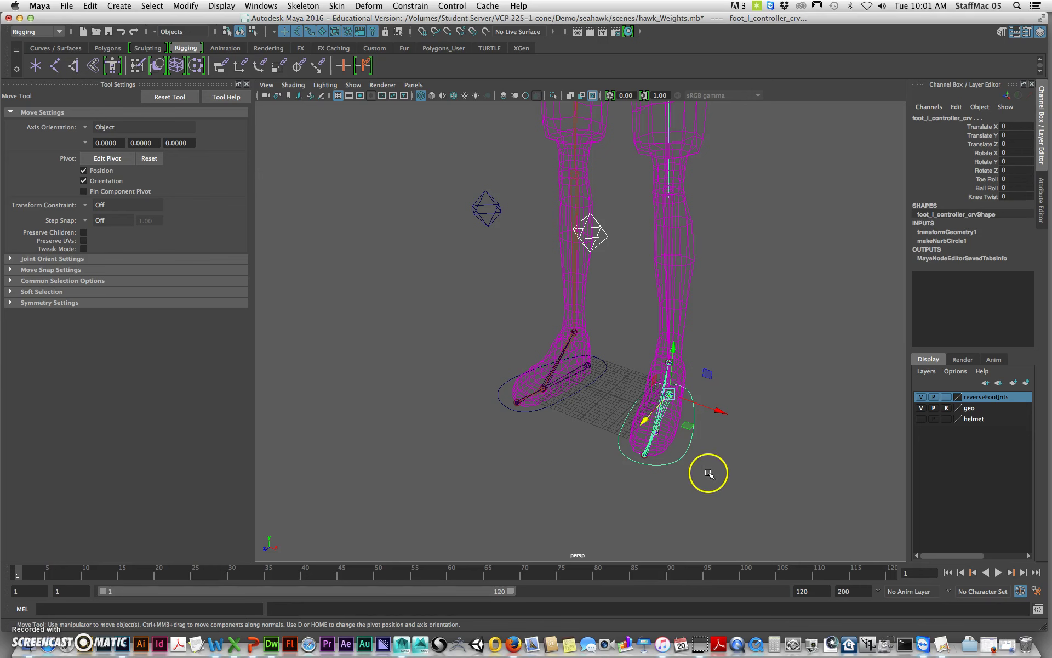
pyautogui.press('z')
# Step: Parent the right leg's pole vector controller under the right foot controller
pyautogui.click(475, 213)
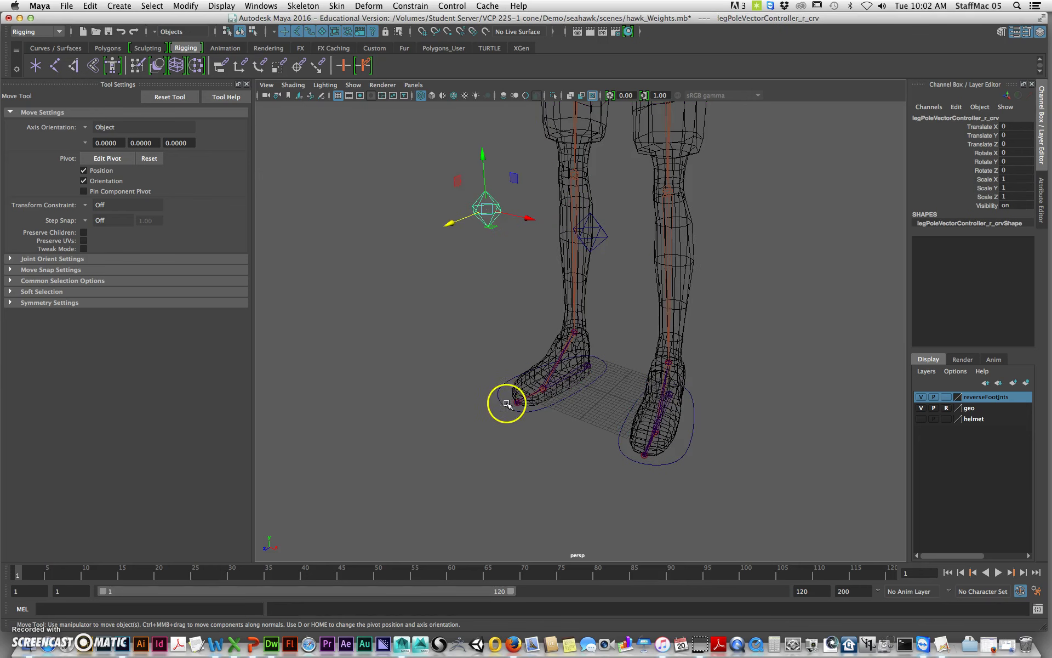
pyautogui.moveTo(507, 404); pyautogui.dragTo(491, 416)
pyautogui.press('z')
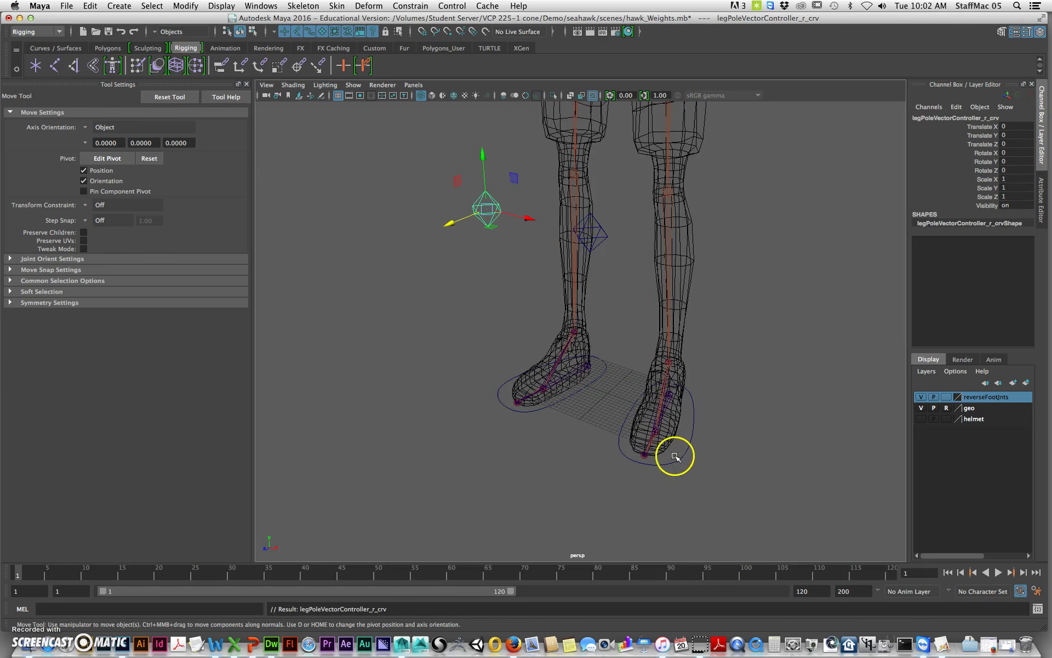
# Step: Test-move the left foot controller to check the pole vector parenting, and undo the move
pyautogui.click(679, 450)
pyautogui.moveTo(679, 389); pyautogui.dragTo(684, 316)
pyautogui.press('z')
pyautogui.press('z')
pyautogui.press('z')
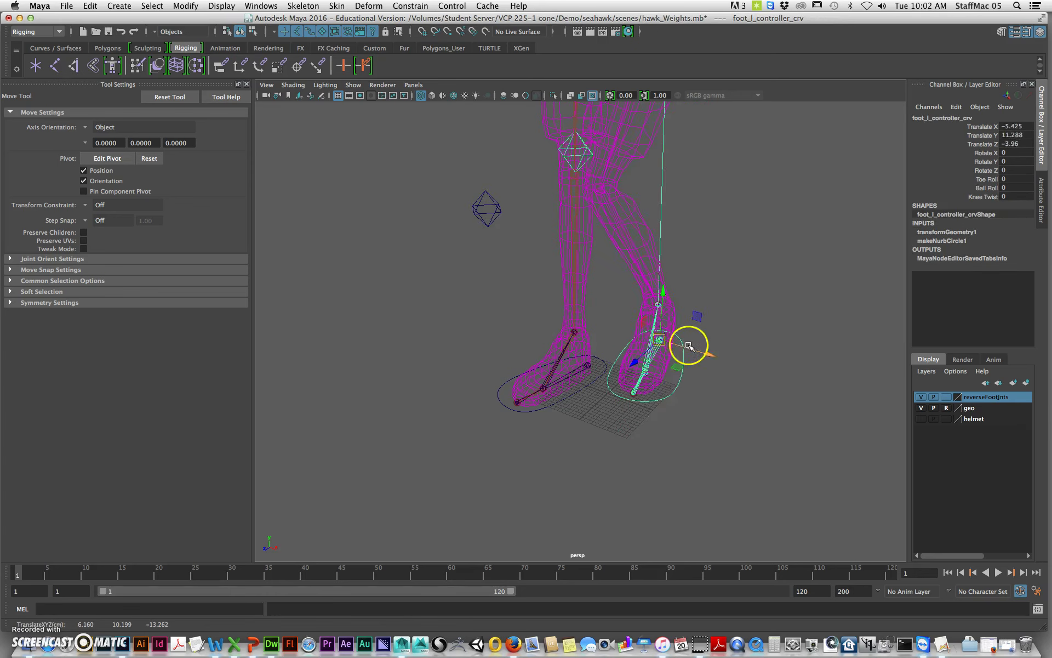
# Step: Test-move the left leg's pole vector controller to check the knee direction, and undo the move
pyautogui.keyDown('alt'); pyautogui.moveTo(745, 402); pyautogui.dragTo(685, 383); pyautogui.keyUp('alt')
pyautogui.keyDown('alt'); pyautogui.moveTo(506, 219); pyautogui.dragTo(554, 265); pyautogui.keyUp('alt')
pyautogui.moveTo(514, 268); pyautogui.dragTo(485, 314)
pyautogui.keyDown('alt'); pyautogui.moveTo(499, 293); pyautogui.dragTo(604, 341); pyautogui.keyUp('alt')
pyautogui.moveTo(653, 395); pyautogui.dragTo(608, 362)
pyautogui.press('z')
pyautogui.keyDown('alt'); pyautogui.moveTo(781, 394); pyautogui.dragTo(714, 374); pyautogui.keyUp('alt')
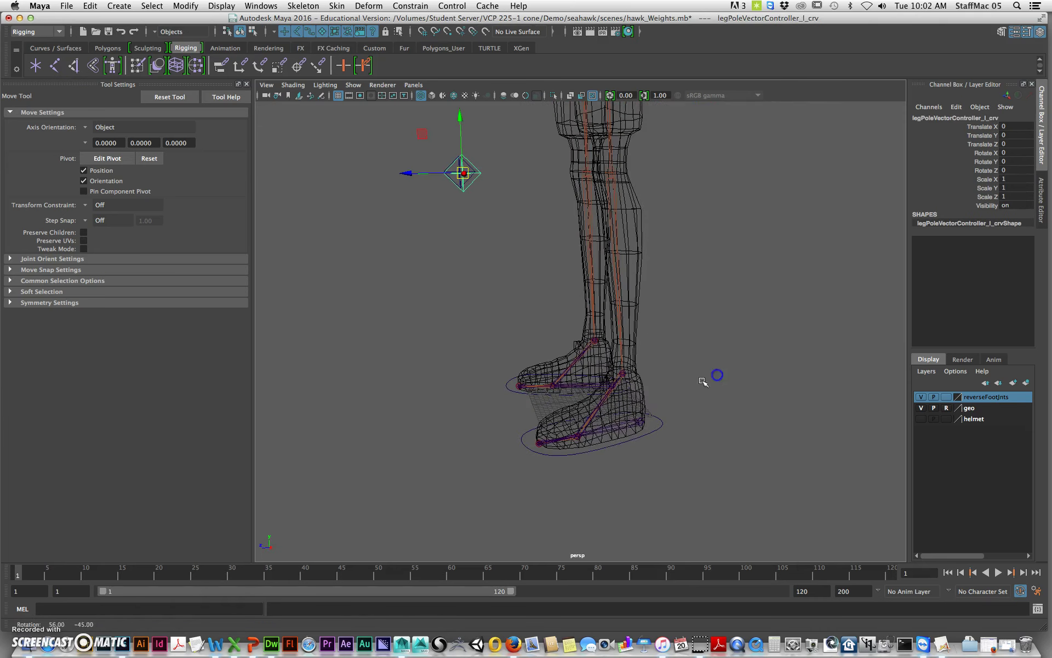
# Step: Lift the left foot controller from a side view to test the knee bend, undo it, and clear the selection
pyautogui.click(618, 444)
pyautogui.moveTo(601, 442); pyautogui.dragTo(584, 349)
pyautogui.press('z')
pyautogui.keyDown('alt'); pyautogui.moveTo(569, 305); pyautogui.dragTo(699, 343); pyautogui.keyUp('alt')
pyautogui.click(665, 406)
pyautogui.keyDown('alt'); pyautogui.moveTo(665, 406); pyautogui.dragTo(667, 432, button='middle'); pyautogui.keyUp('alt')
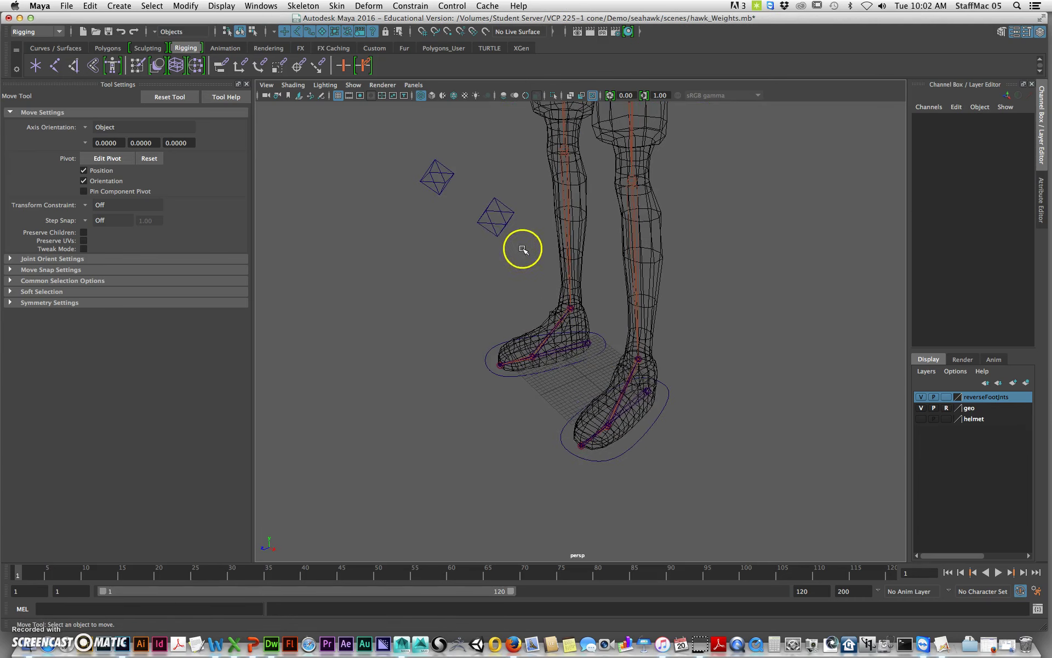
# Step: Enable drawing overrides on the left foot controller's curve shape and set its index colour to yellow
pyautogui.click(647, 437)
pyautogui.click(1042, 206)
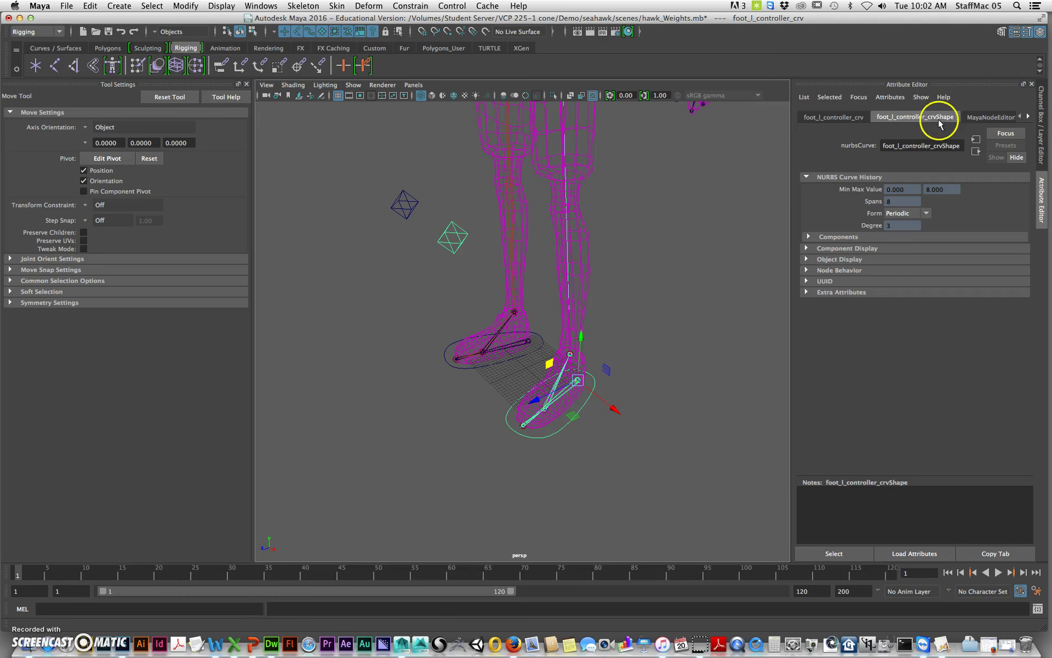
pyautogui.click(830, 117)
pyautogui.click(907, 117)
pyautogui.click(837, 261)
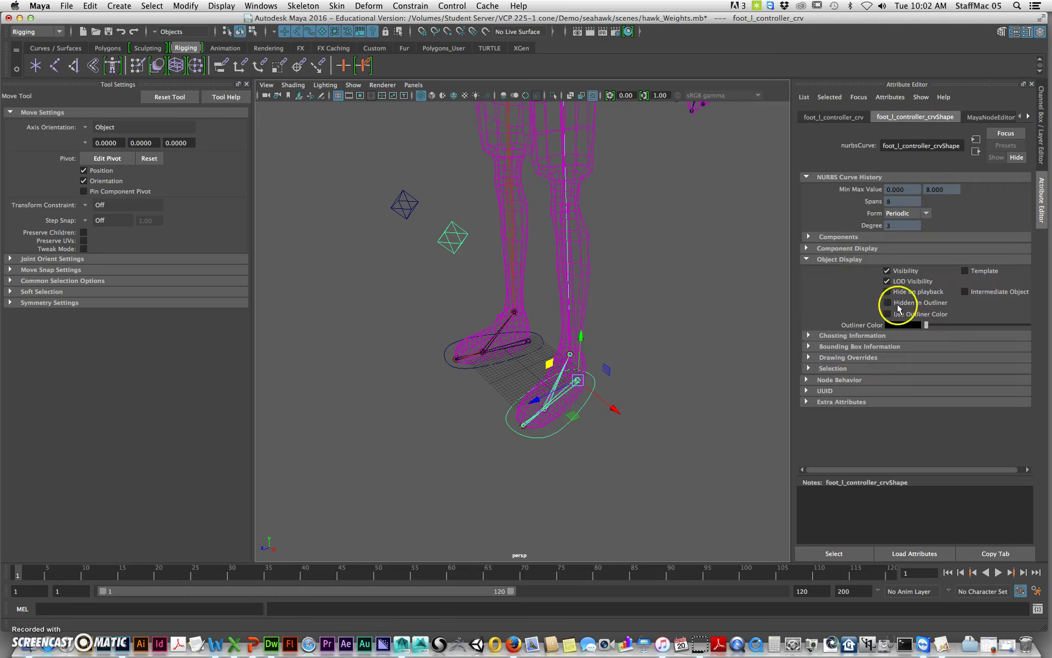
pyautogui.click(822, 357)
pyautogui.click(933, 366)
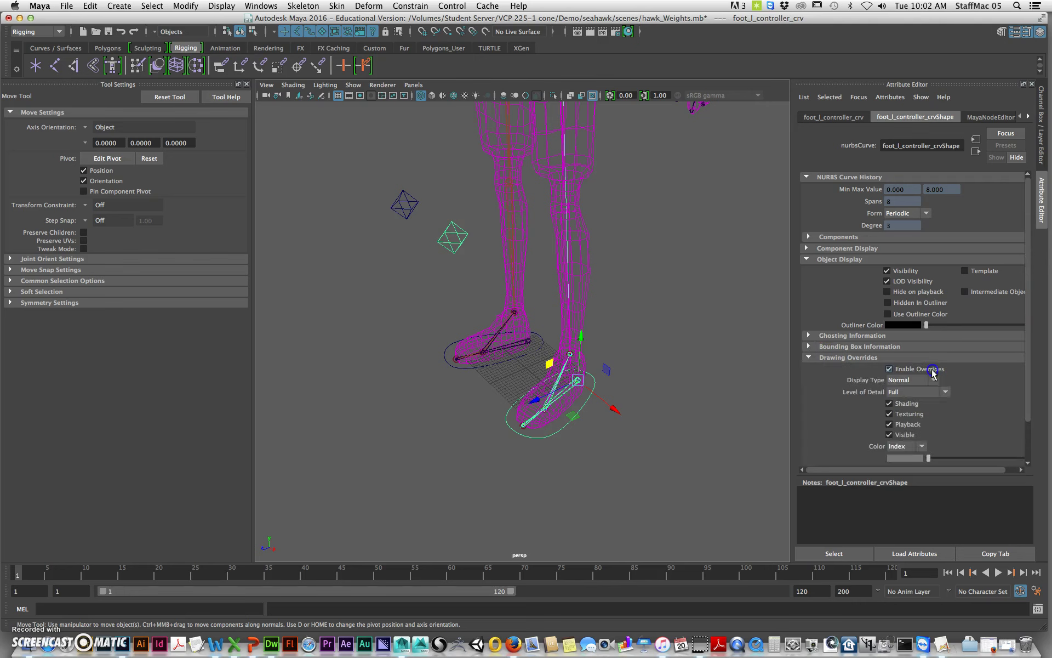
pyautogui.scroll(-2, 1026, 274)
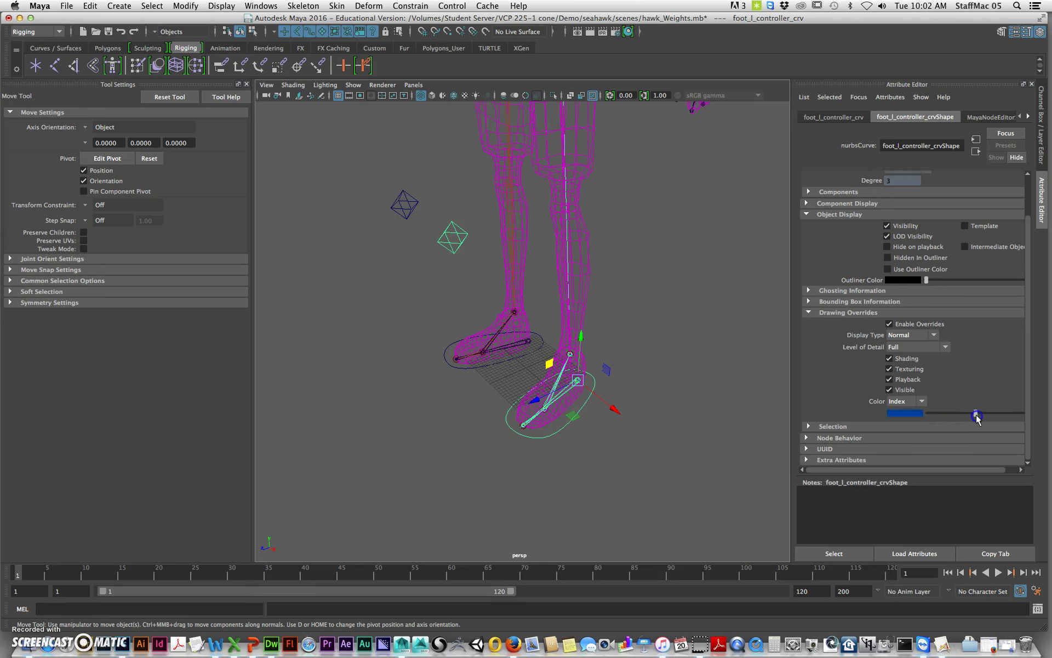
# Step: Enable drawing overrides on the right foot controller's curve shape and colour it yellow
pyautogui.click(469, 368)
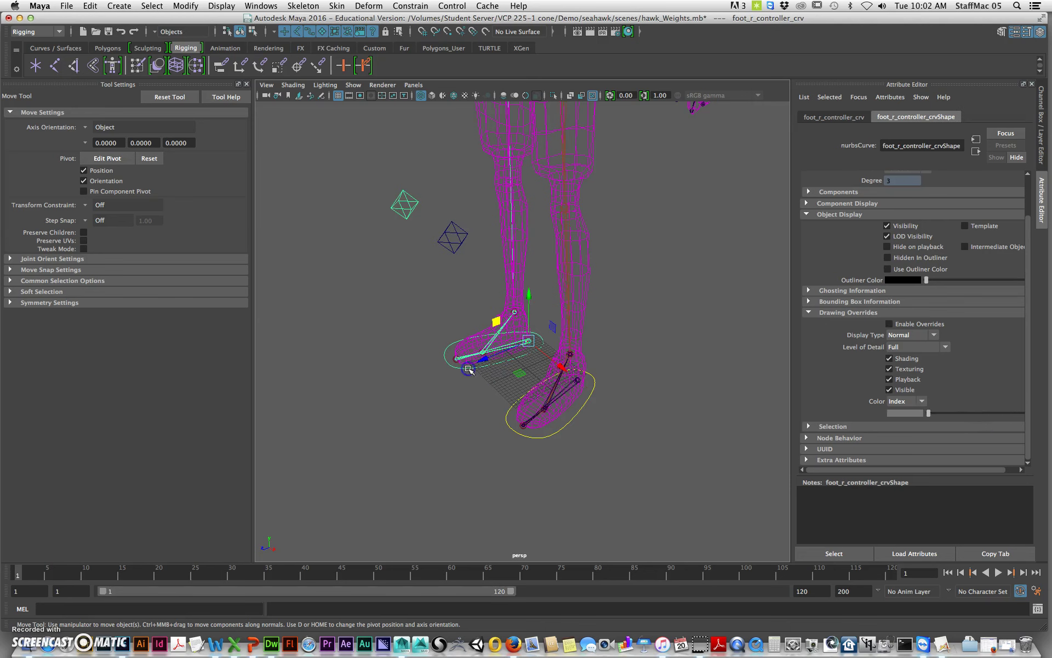
pyautogui.click(911, 325)
pyautogui.keyDown('alt'); pyautogui.moveTo(484, 365); pyautogui.dragTo(491, 379); pyautogui.keyUp('alt')
# Step: Enable drawing overrides on the left leg's pole vector controller shape and colour it red
pyautogui.click(475, 278)
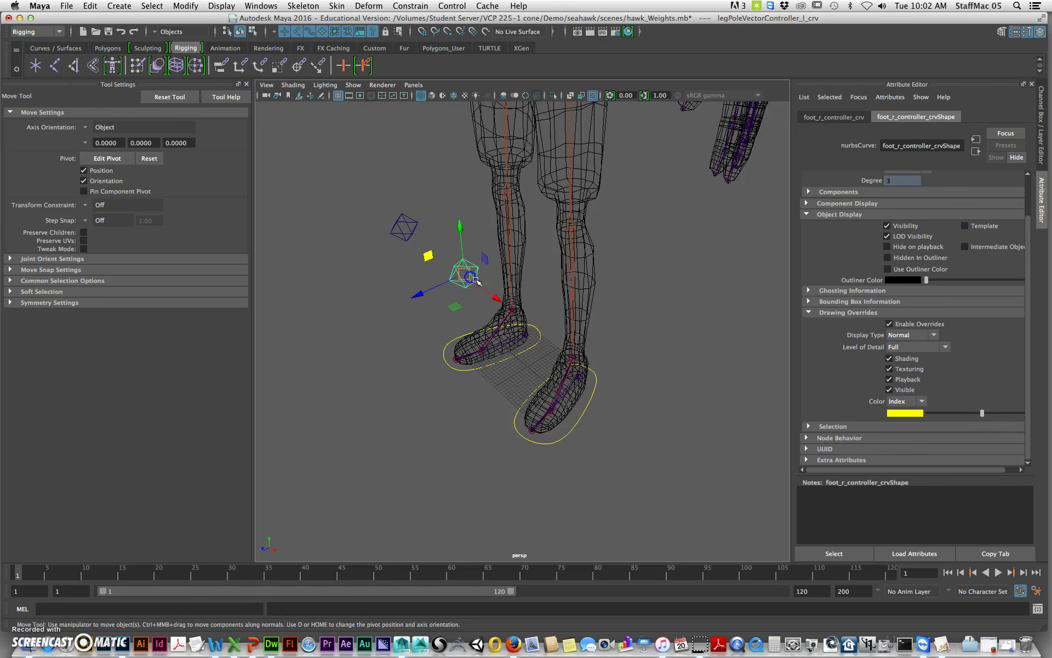
pyautogui.click(899, 324)
pyautogui.click(975, 414)
# Step: Enable drawing overrides on the right leg's pole vector controller shape, colour it red, and clear the selection
pyautogui.click(395, 237)
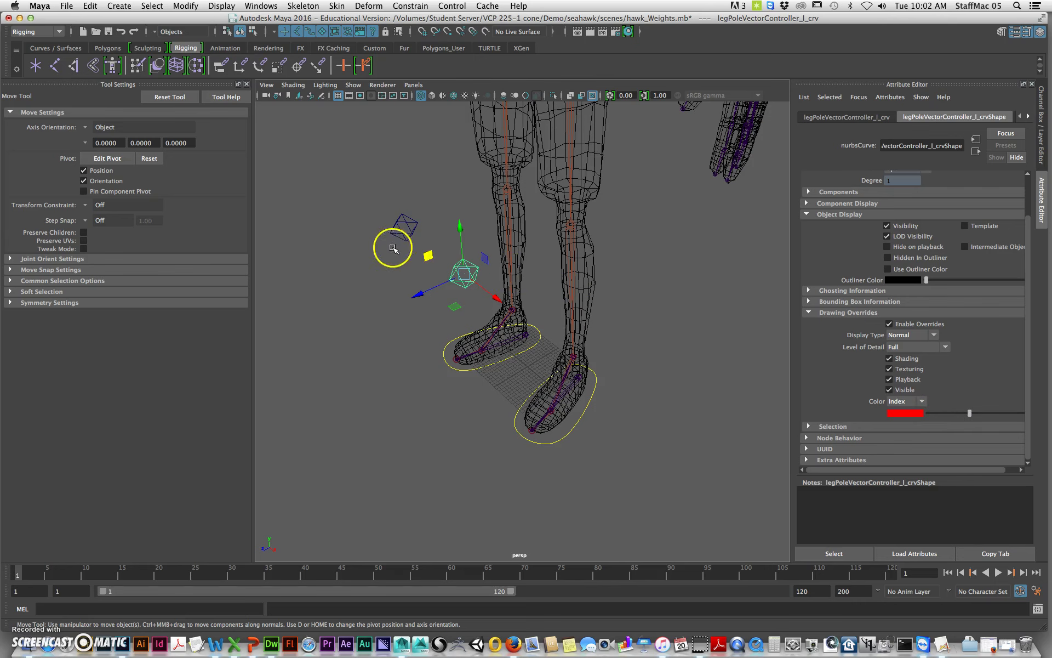
pyautogui.click(930, 324)
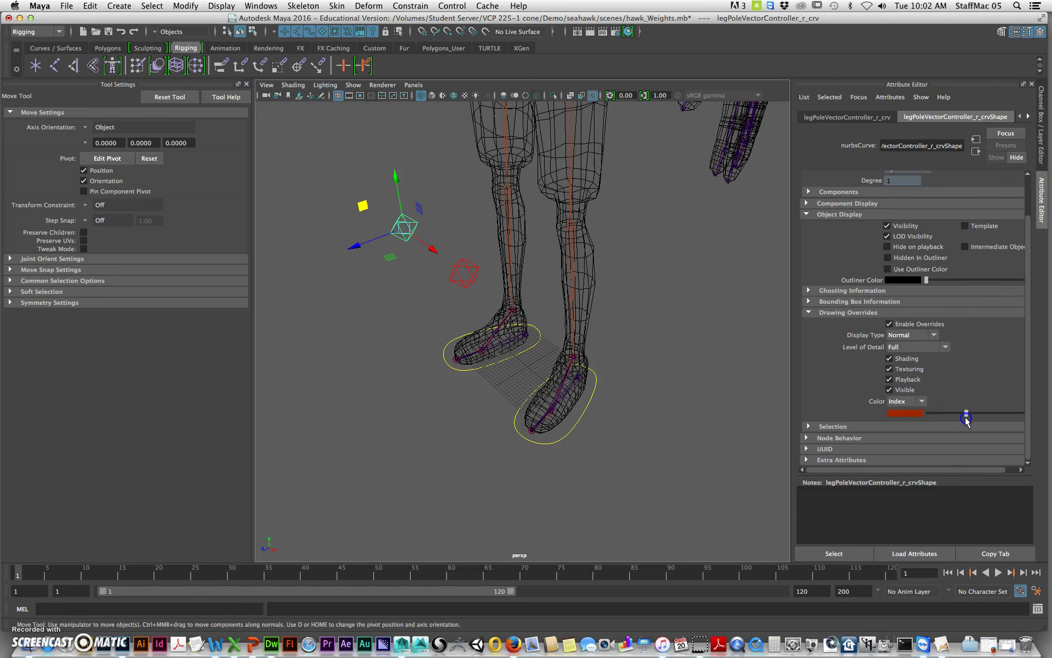
pyautogui.click(713, 330)
# Step: Raise the left foot controller to test the finished leg rig, and undo the move
pyautogui.keyDown('alt'); pyautogui.moveTo(700, 335); pyautogui.dragTo(547, 428); pyautogui.keyUp('alt')
pyautogui.click(564, 423)
pyautogui.press('super+z')
pyautogui.keyDown('alt'); pyautogui.moveTo(470, 399); pyautogui.dragTo(562, 421, button='right'); pyautogui.keyUp('alt')
pyautogui.keyDown('alt'); pyautogui.moveTo(582, 431); pyautogui.dragTo(526, 423); pyautogui.keyUp('alt')
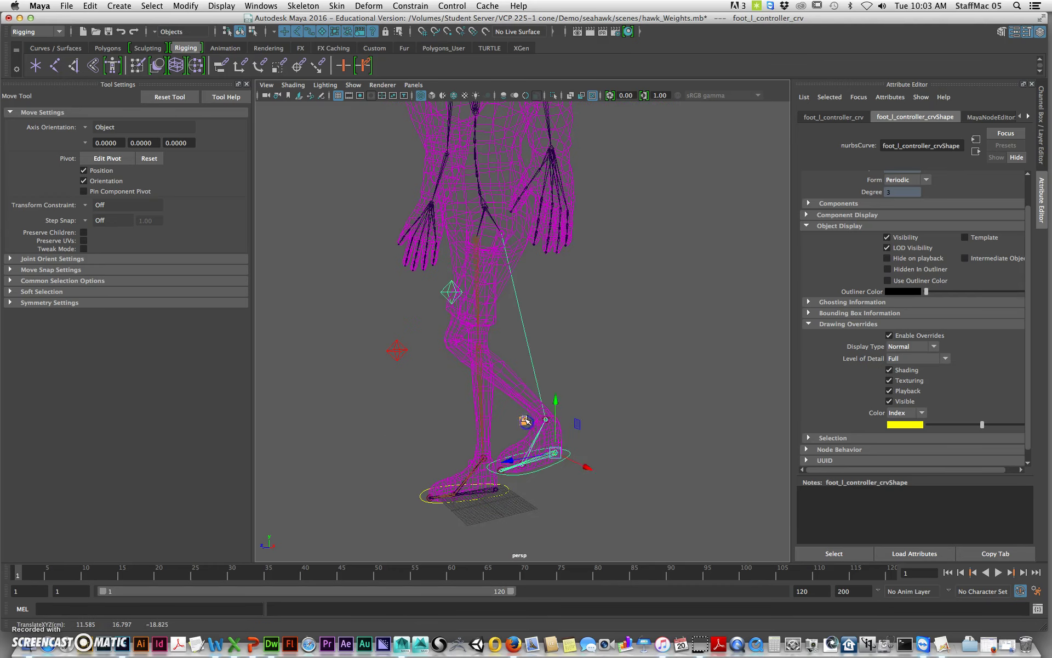
pyautogui.press('super+z')
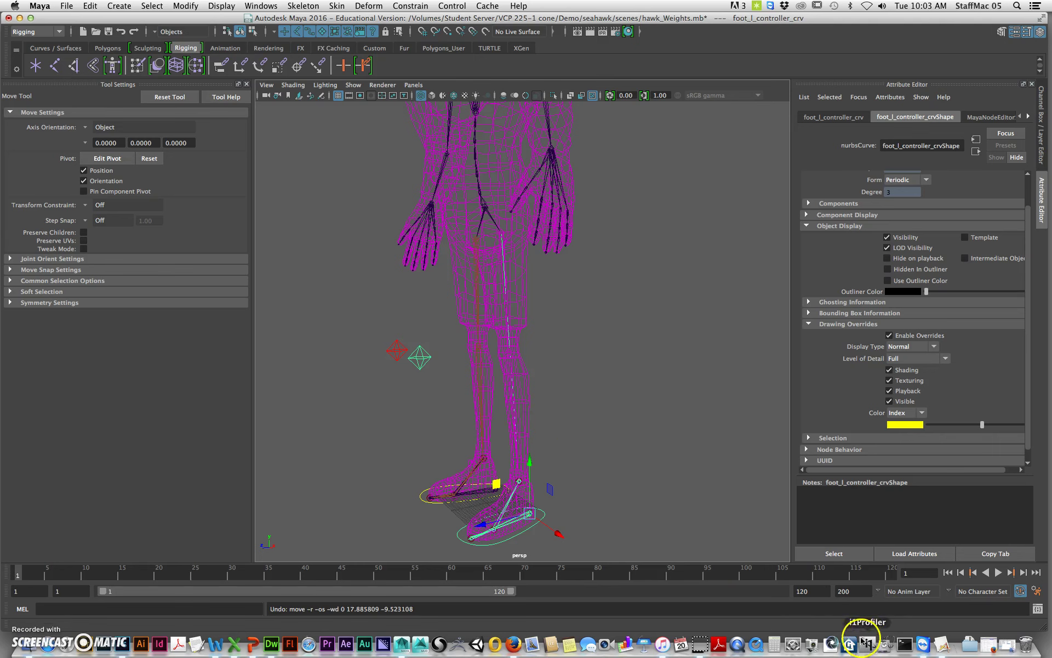
pyautogui.click(702, 646)
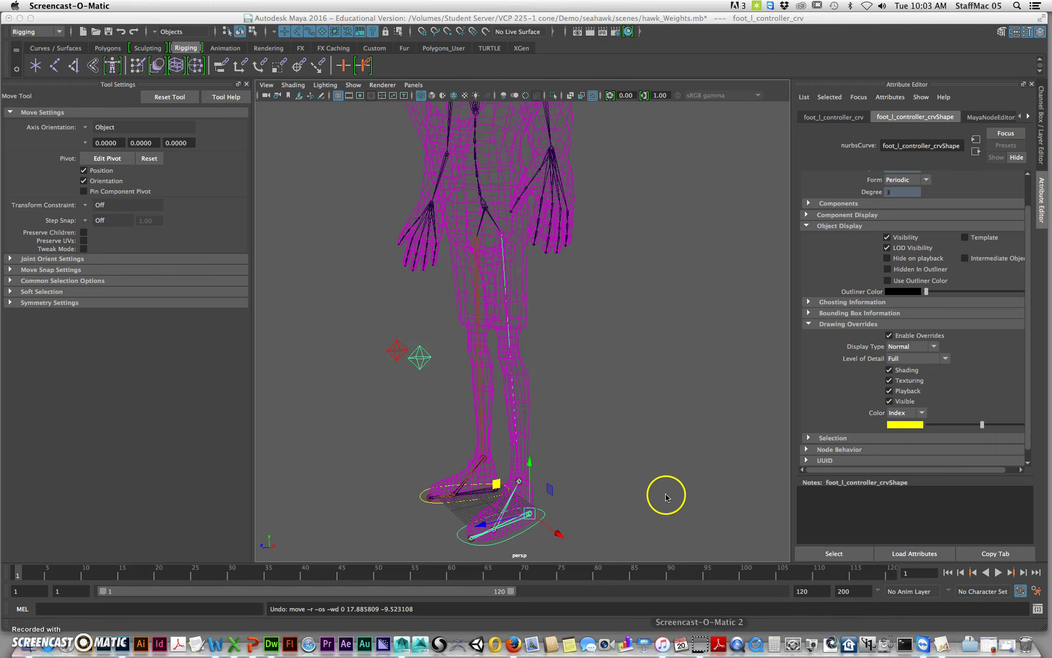
pyautogui.keyDown('alt'); pyautogui.moveTo(594, 378); pyautogui.dragTo(606, 398); pyautogui.keyUp('alt')
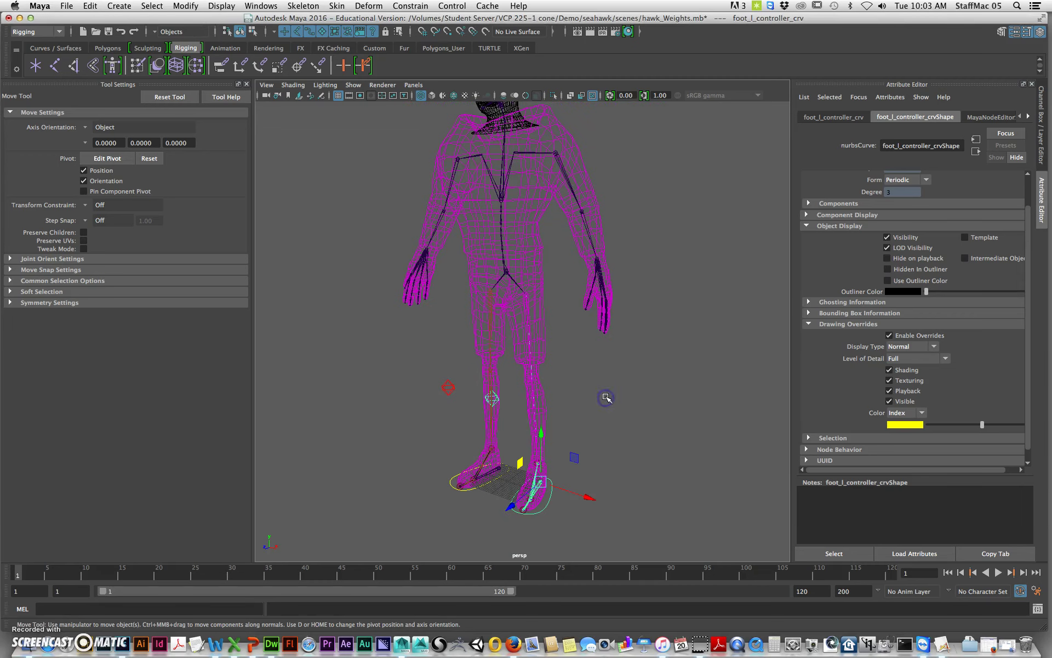
pyautogui.scroll(2, 571, 358)
pyautogui.keyDown('alt'); pyautogui.moveTo(575, 358); pyautogui.dragTo(583, 394, button='middle'); pyautogui.keyUp('alt')
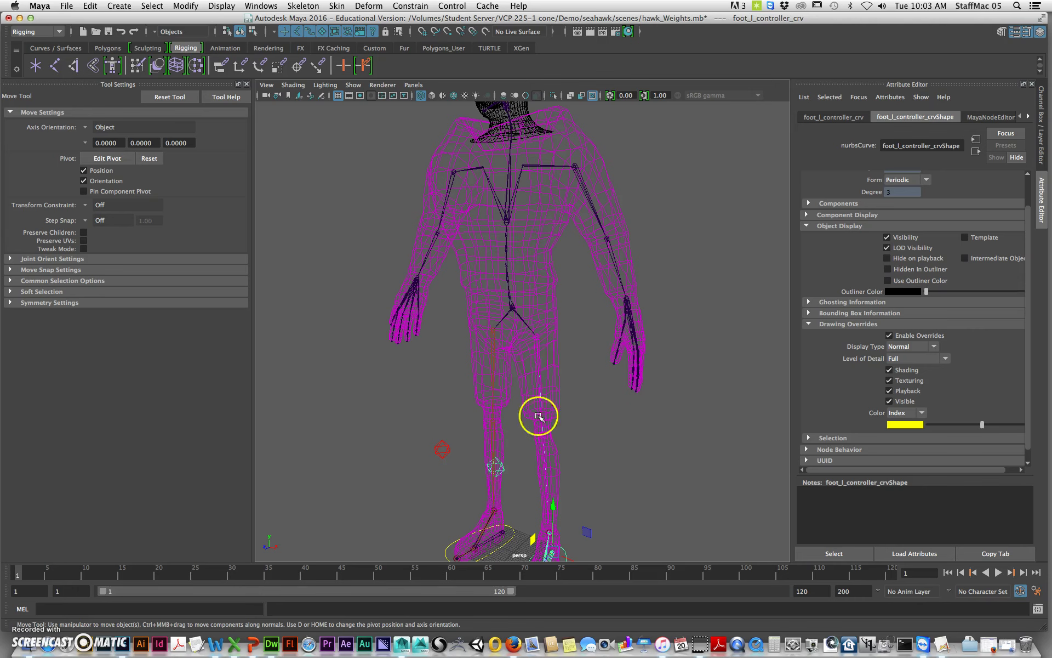
pyautogui.scroll(3, 540, 413)
pyautogui.click(698, 647)
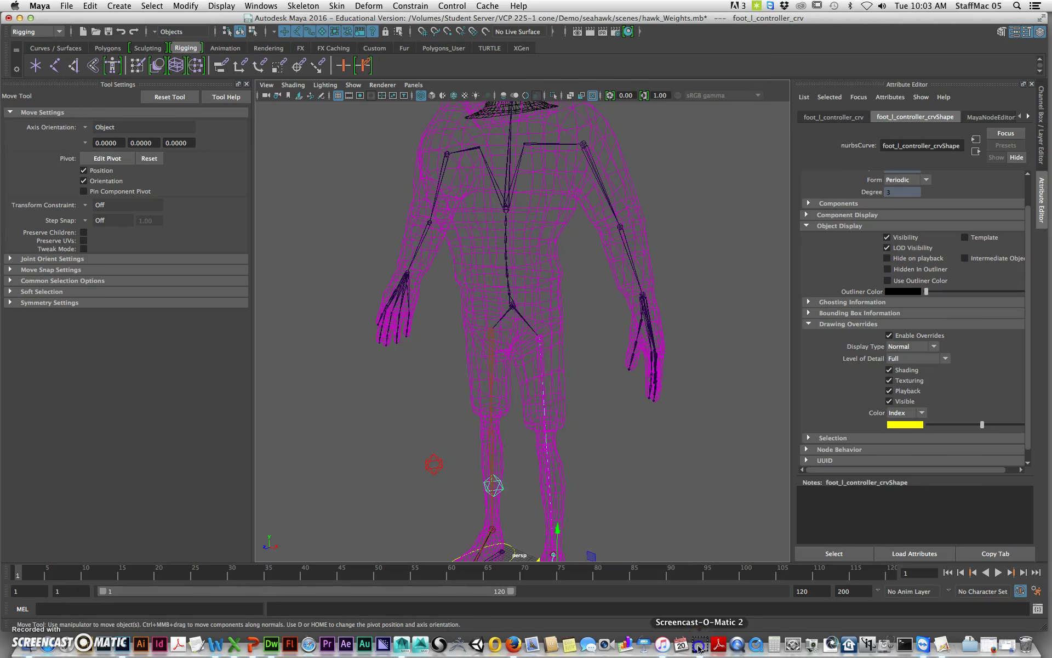